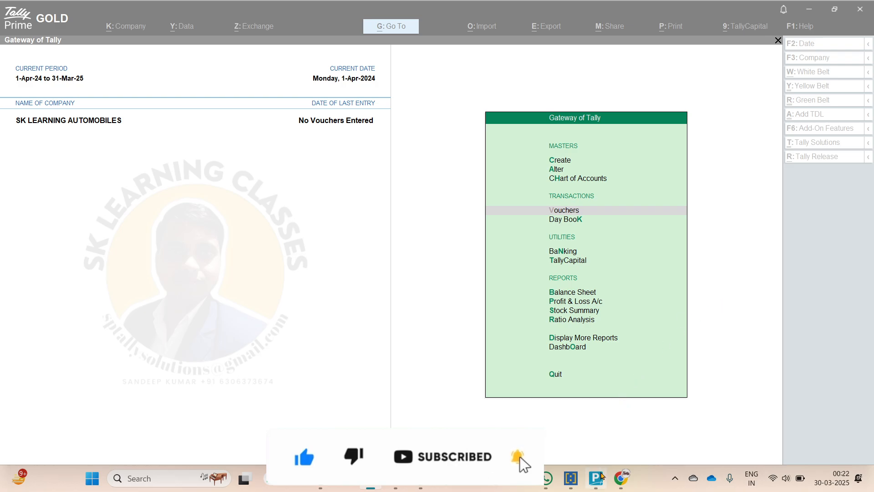
Bring TallyPrime to the front and open the Company menu for SK LEARNING AUTOMOBILES
click(601, 474)
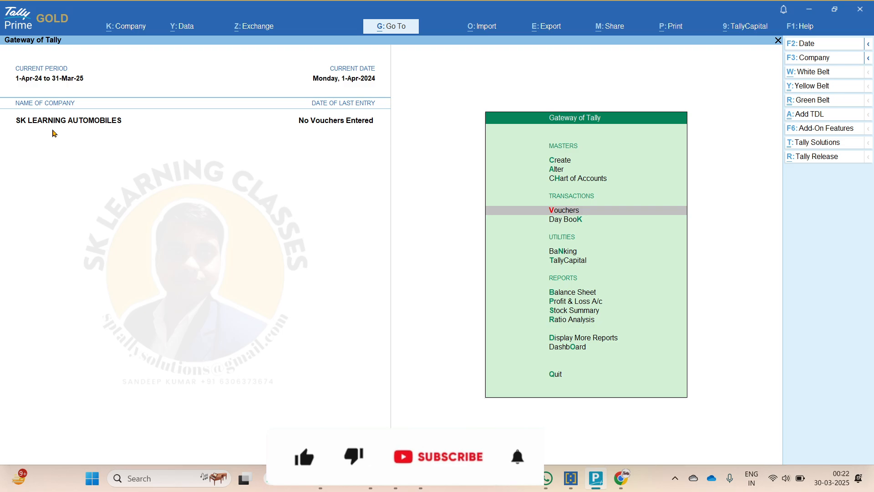
click(122, 33)
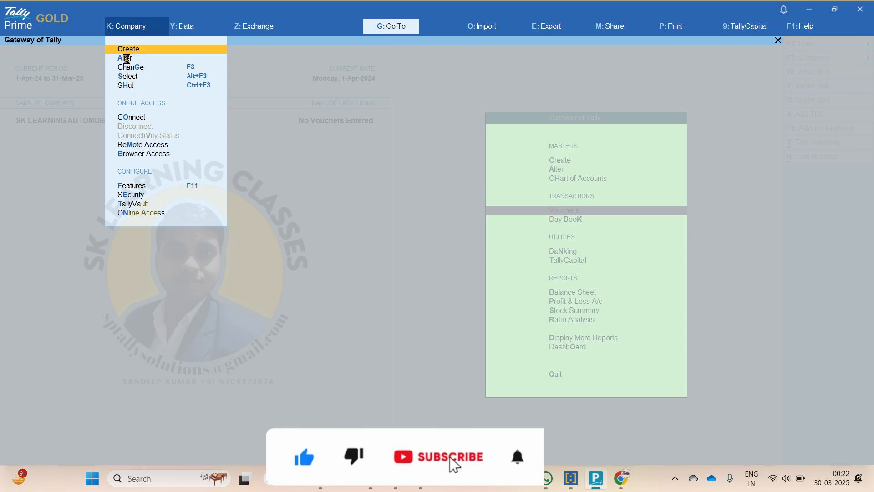
Accept Company Alteration unchanged, with registration authority LUCKNOW, and return to Gateway
click(126, 58)
key(Return)
key(Return)
key(Return)
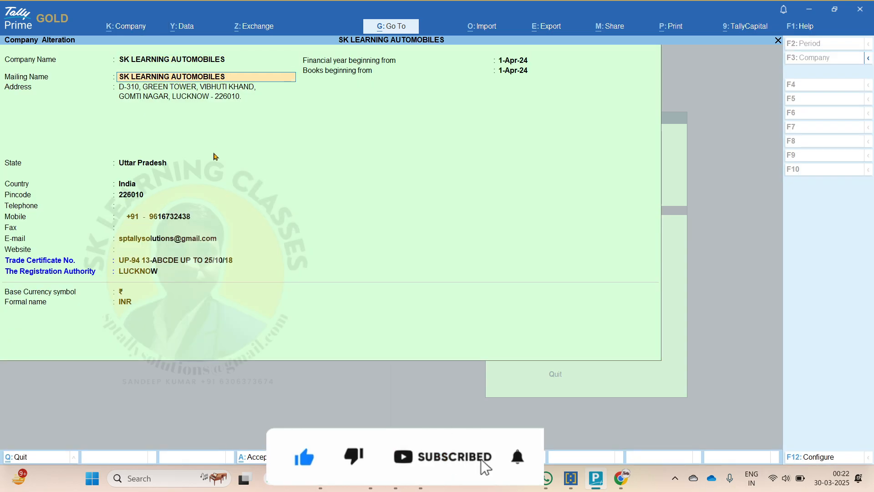
key(Return)
key(Return)
key(Return)
key(Return)
key(Return)
key(Return)
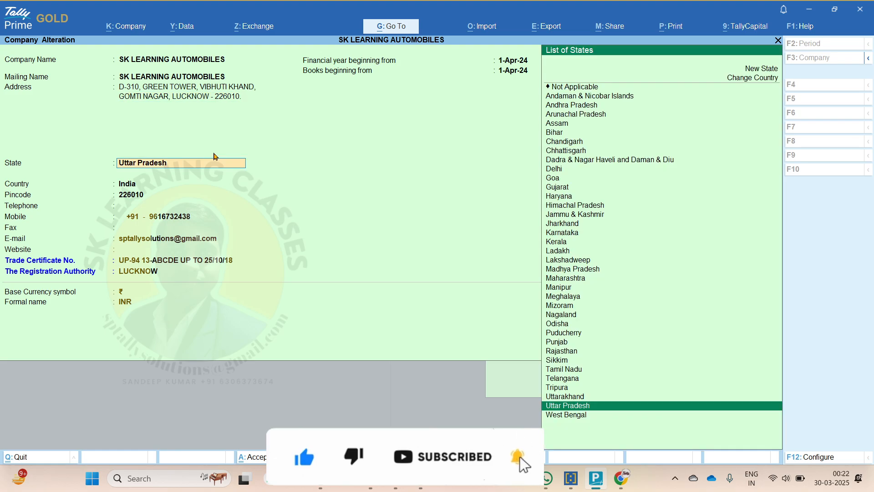
key(Return)
key(Return)
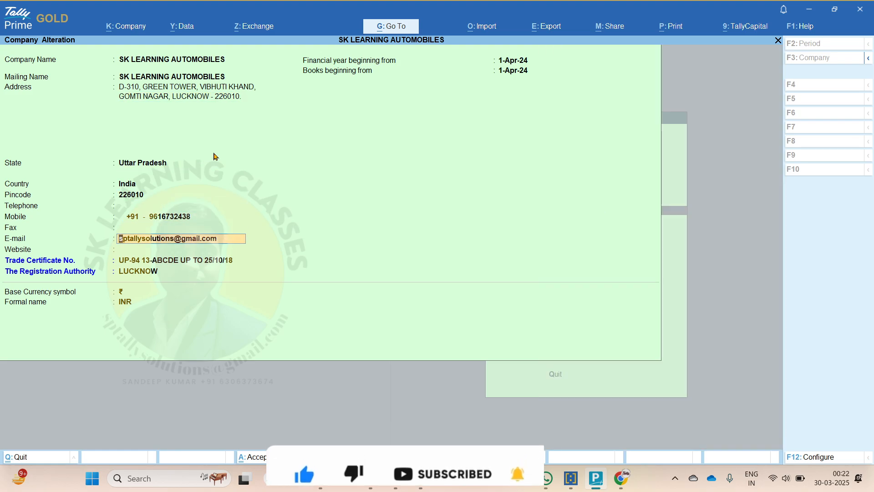
key(ctrl)
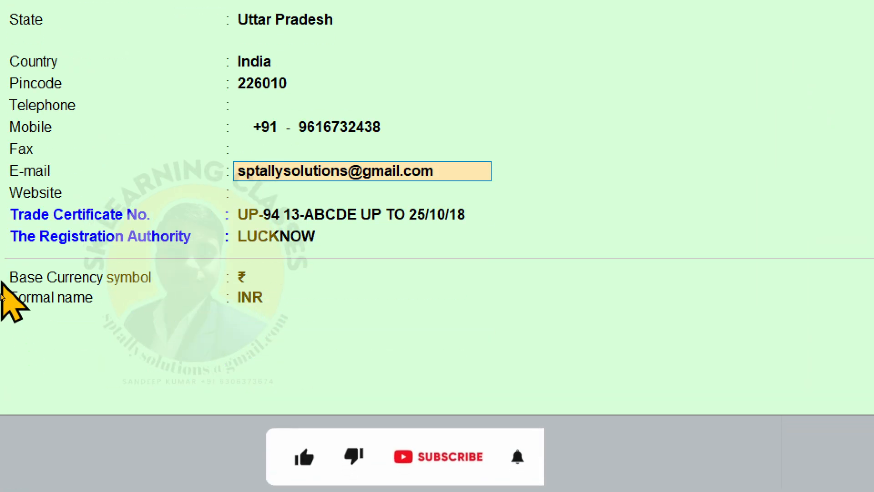
key(Return)
key(Return)
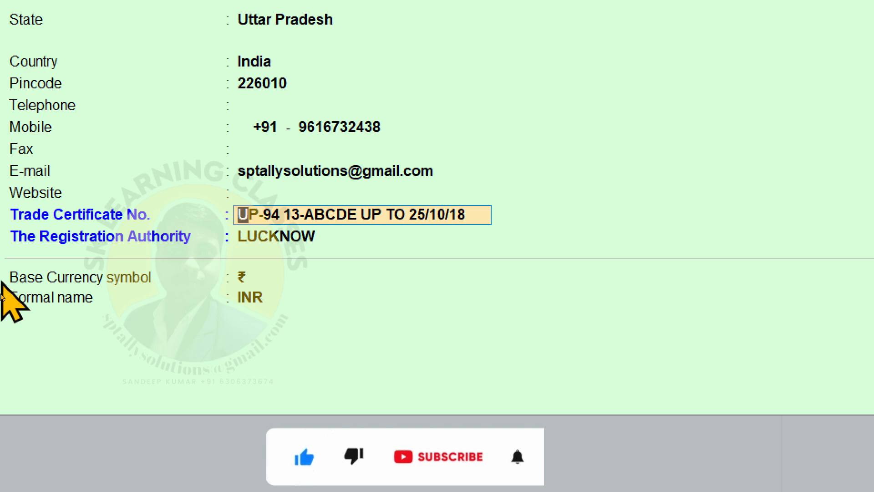
key(Return)
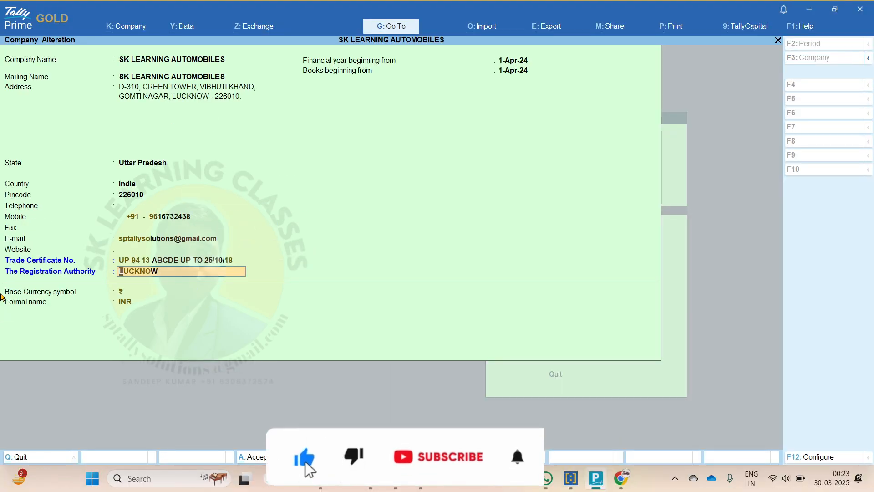
key(Return)
key(Return)
key(Return)
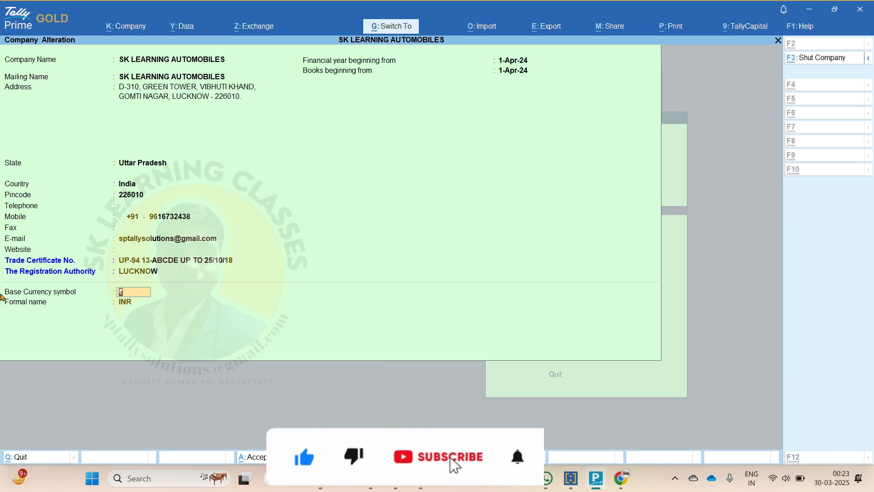
key(ctrl+a)
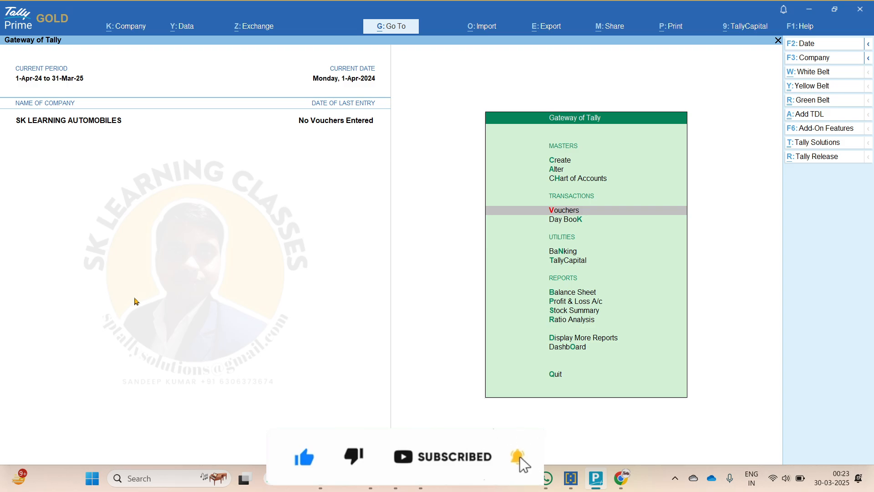
Accept the Load TDL configuration so all four TDL files, including Main.txt, are loaded
key(ctrl+alt+t)
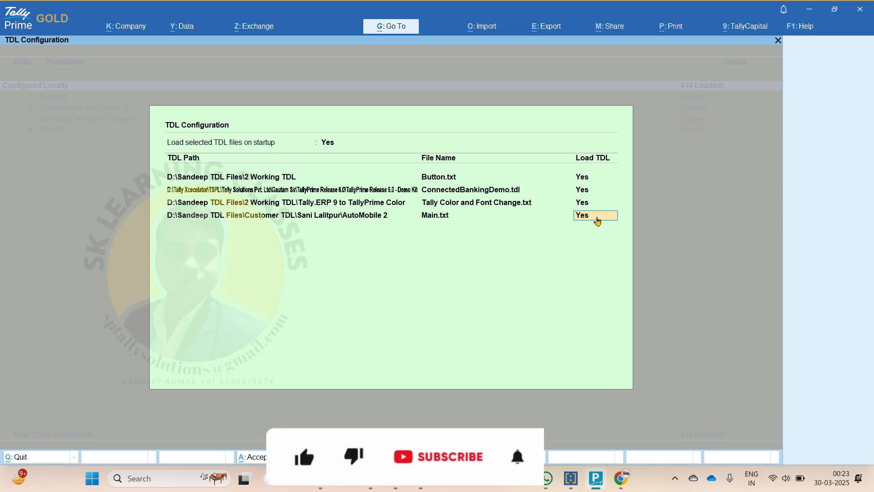
key(ctrl+a)
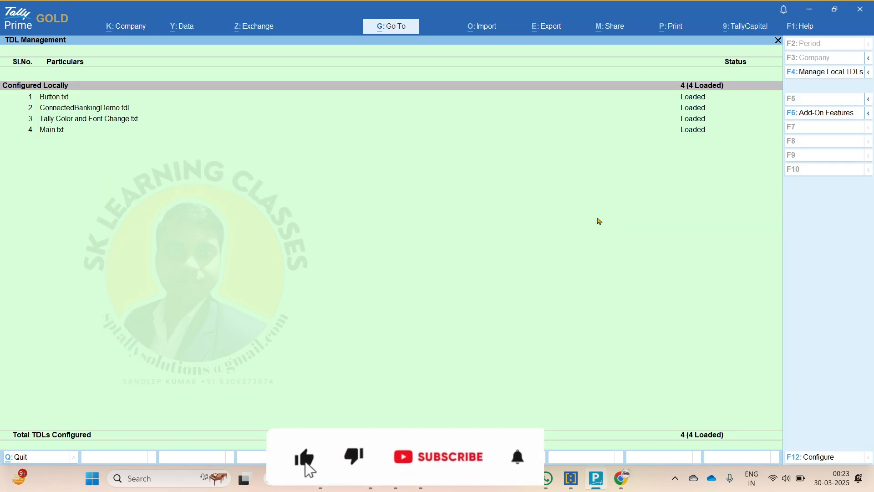
key(Escape)
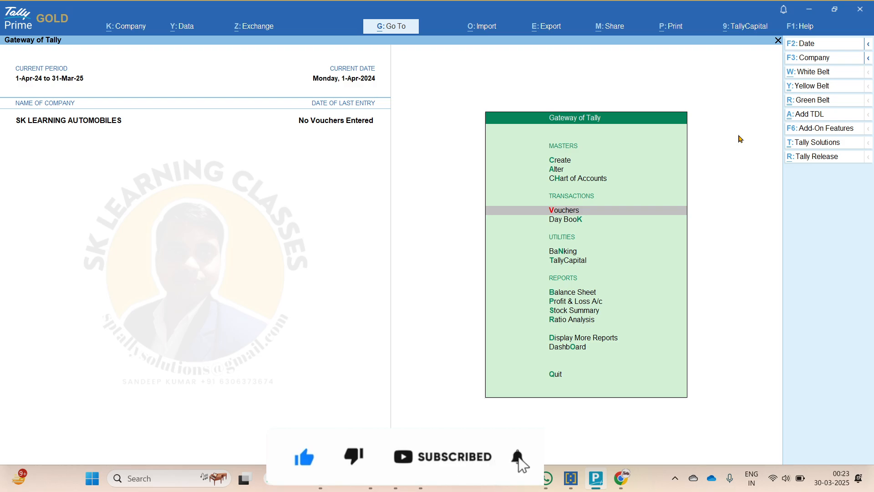
Open the voucher types list for alteration from Gateway of Tally
key(Up)
key(Up)
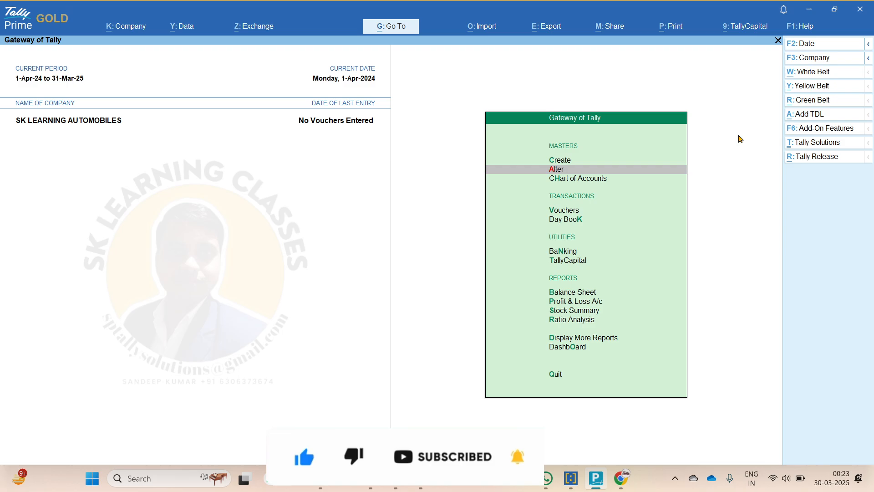
key(Return)
key(Down)
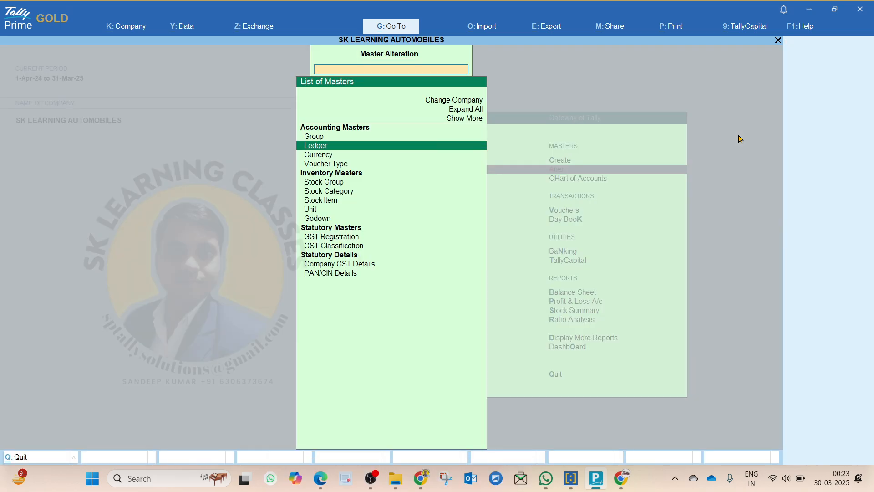
key(Down)
key(Down)
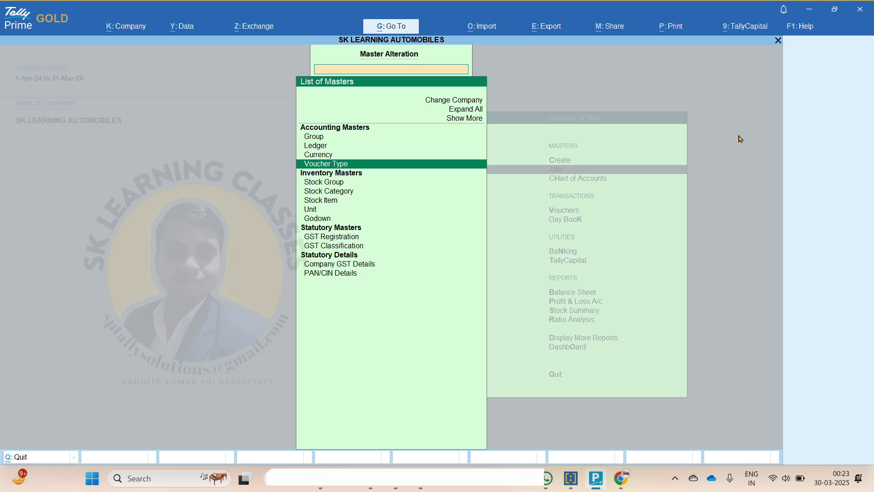
key(Return)
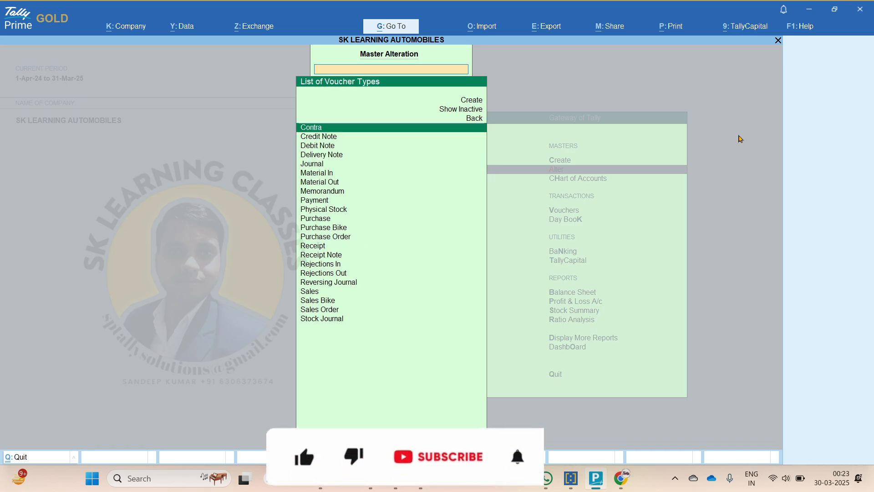
Confirm Purchase Bike has Enable Automobile Dealer Sale Invoice set to Yes
text(Pur)
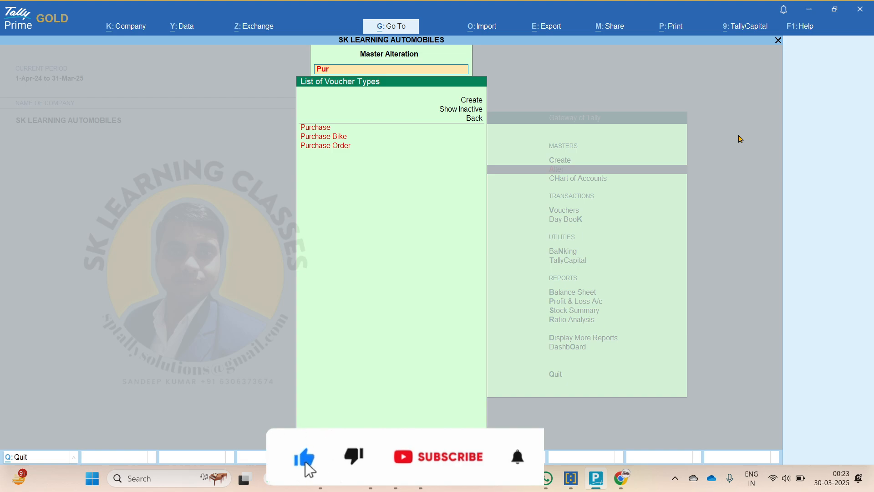
key(Down)
key(Down)
key(Up)
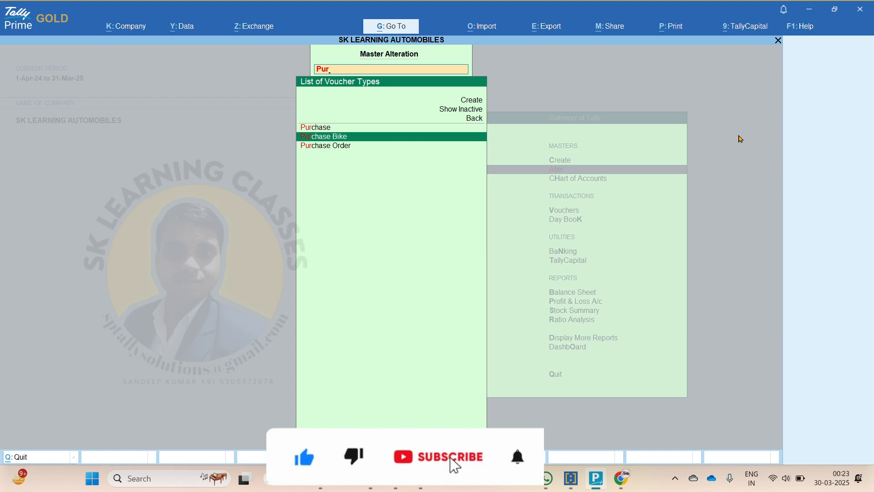
key(Up)
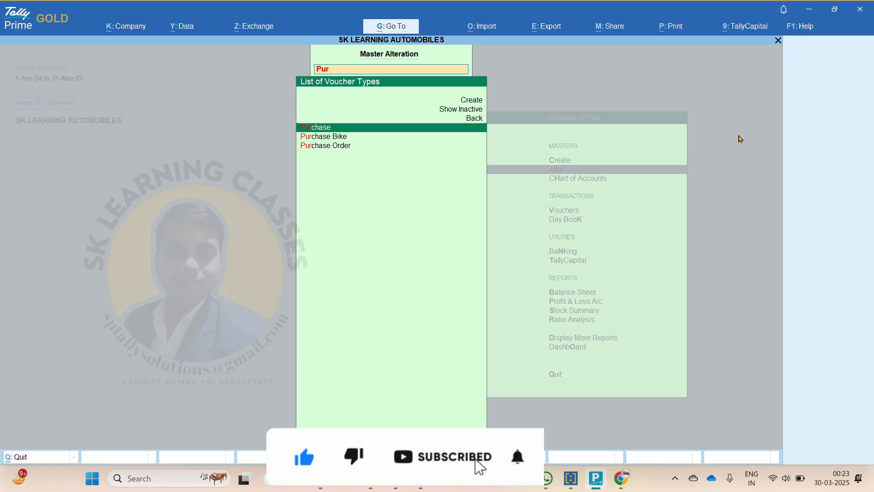
key(Down)
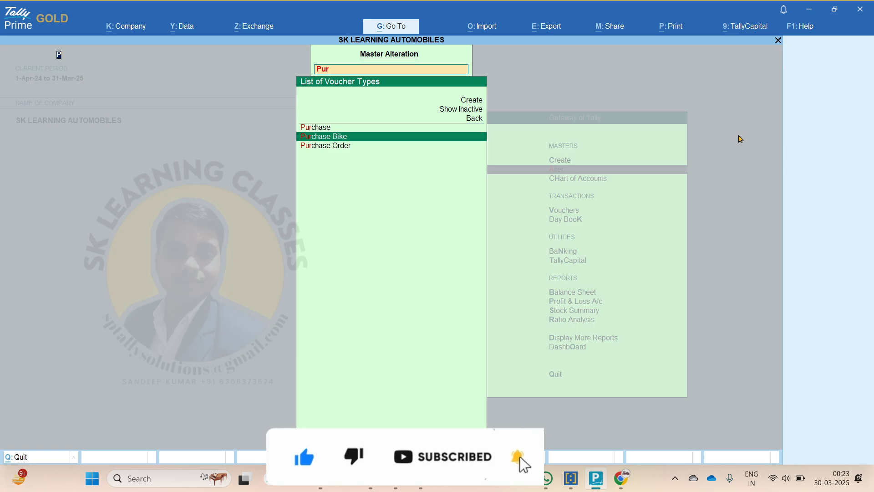
key(Return)
key(Return)
key(Return)
key(Return)
key(Return)
key(Return)
key(Return)
key(Return)
key(Return)
key(Return)
key(Return)
key(Return)
key(Return)
key(Return)
key(Return)
key(Return)
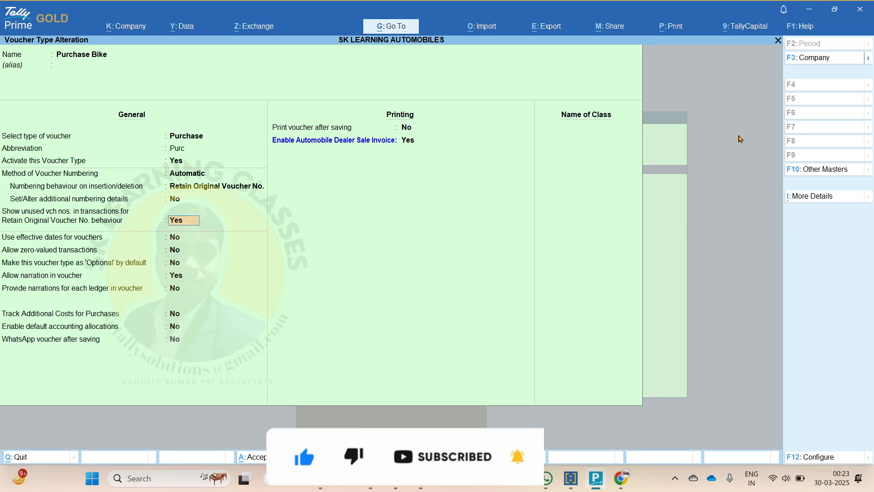
key(Return)
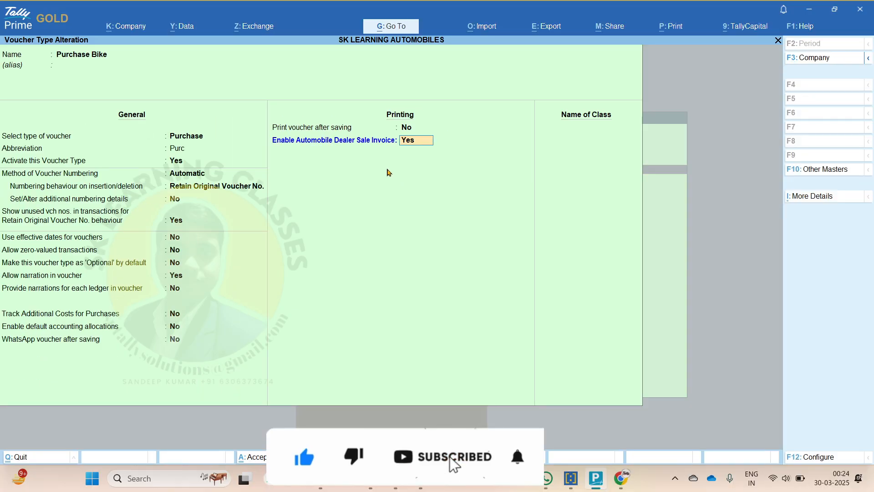
key(Return)
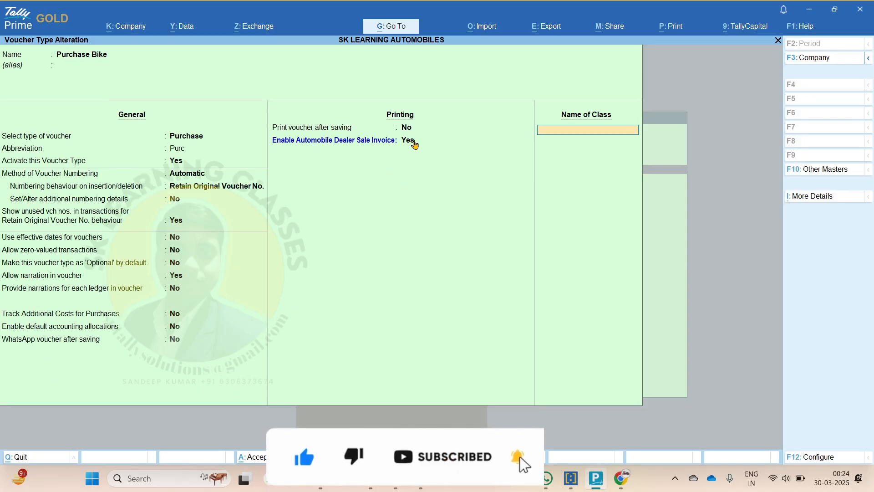
key(Return)
Check the Purchase and Sales voucher types, leaving both unchanged
key(Up)
key(Return)
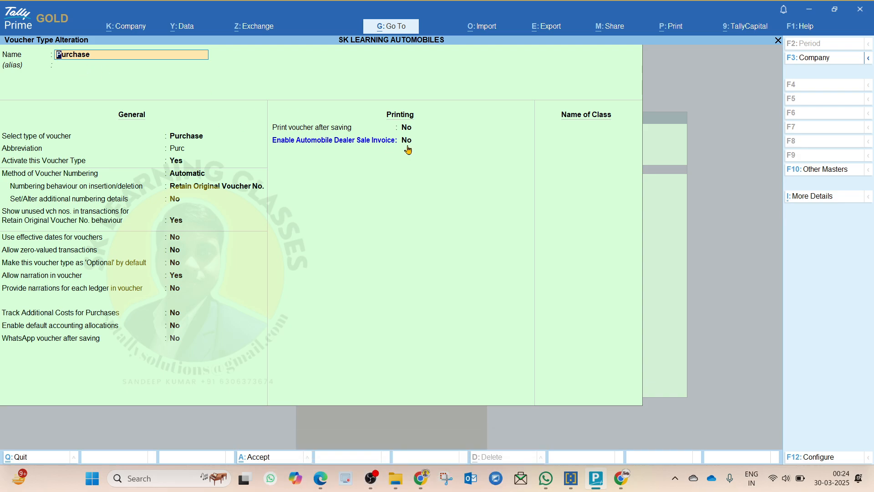
key(Escape)
text(y)
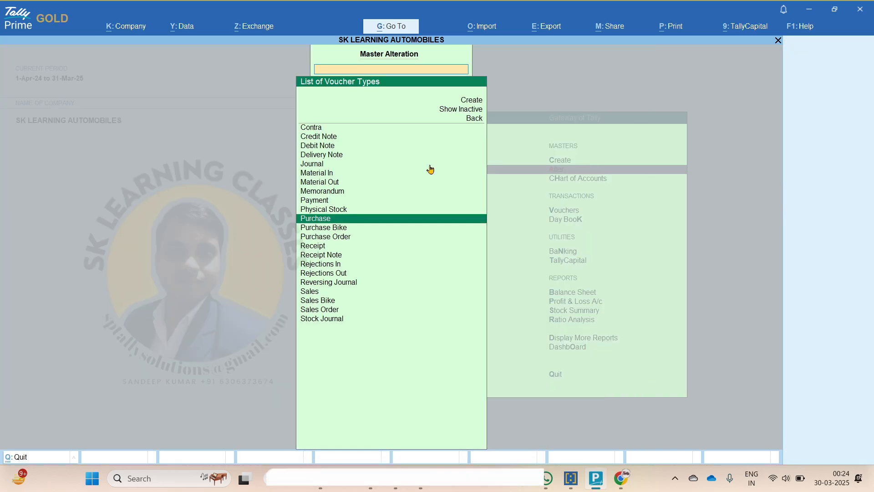
text(Sa)
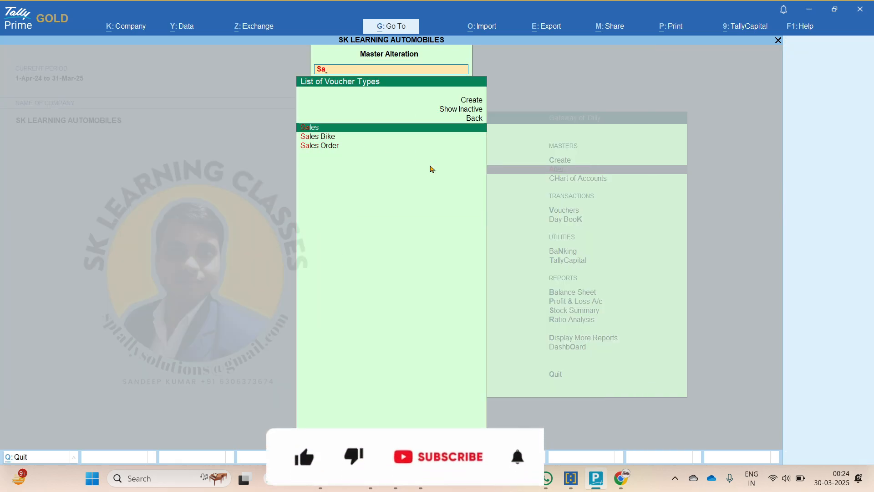
key(Return)
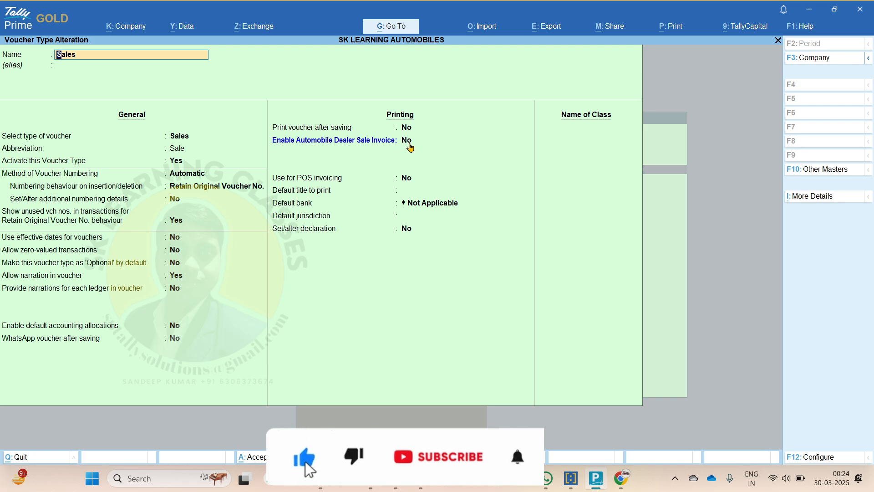
key(Escape)
Confirm Sales Bike has the dealer sale invoice enabled, then return to Gateway
key(Up)
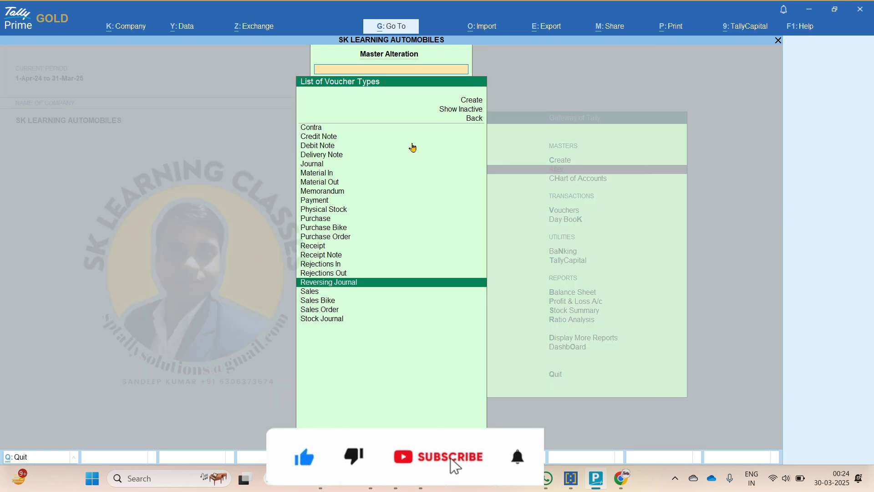
key(Down)
key(Down)
key(Return)
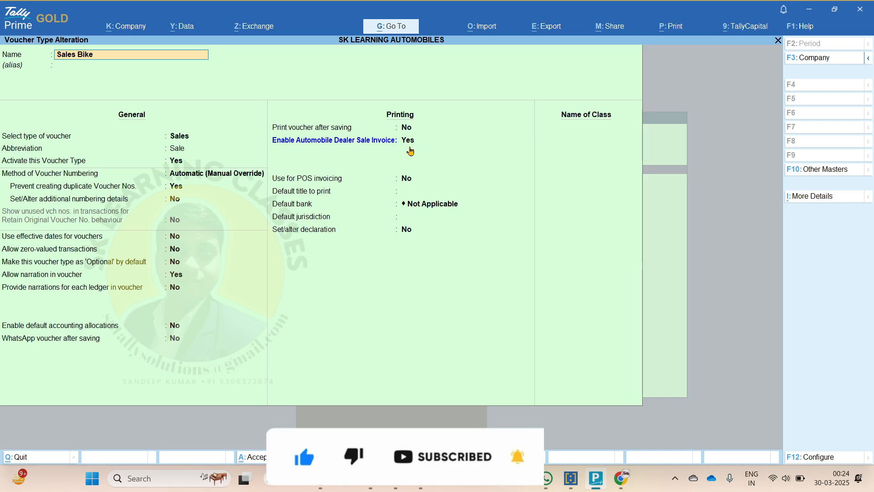
key(Escape)
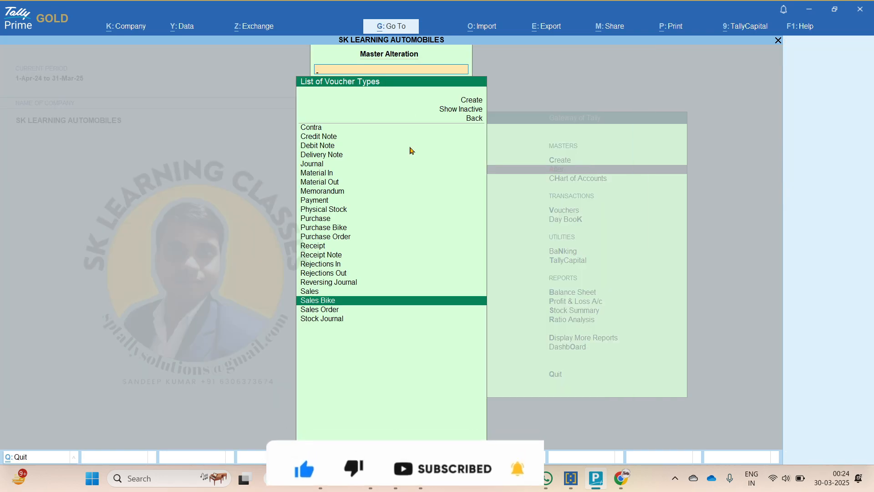
key(Escape)
key(Escape)
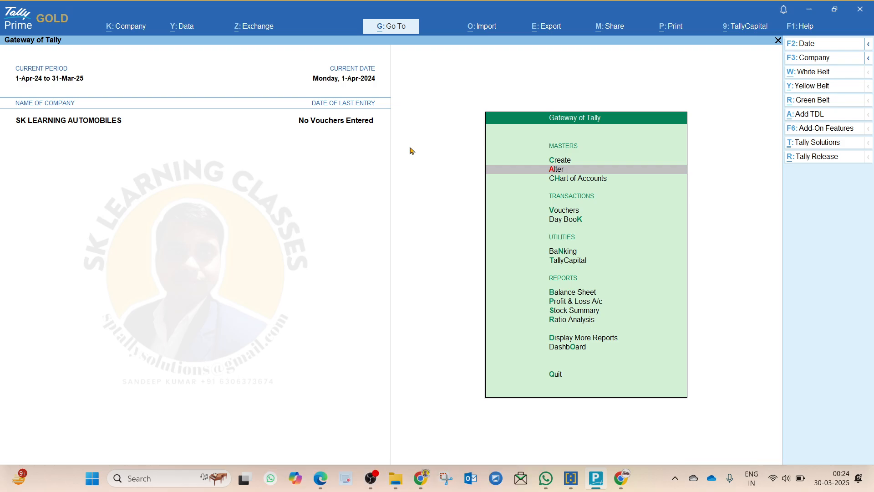
View the Stock Summary report, then close it
key(Down)
key(Down)
key(Down)
key(Down)
key(Down)
key(Down)
key(Down)
key(Down)
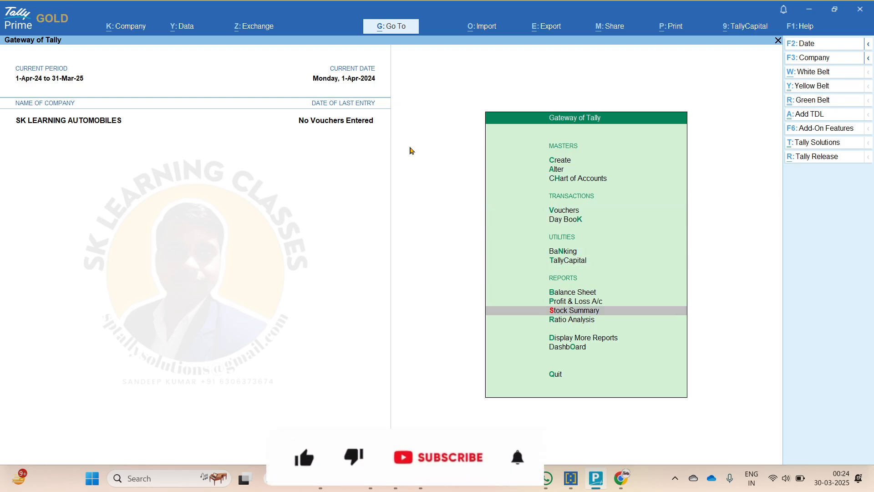
click(639, 317)
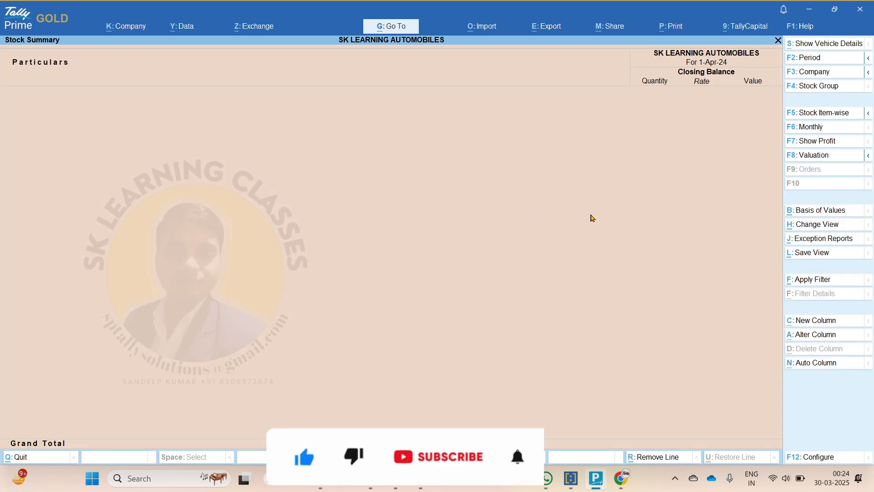
key(Escape)
Start a voucher entry with Purchase Bike as the voucher type
key(Up)
key(Up)
key(Up)
key(Up)
key(Up)
key(Up)
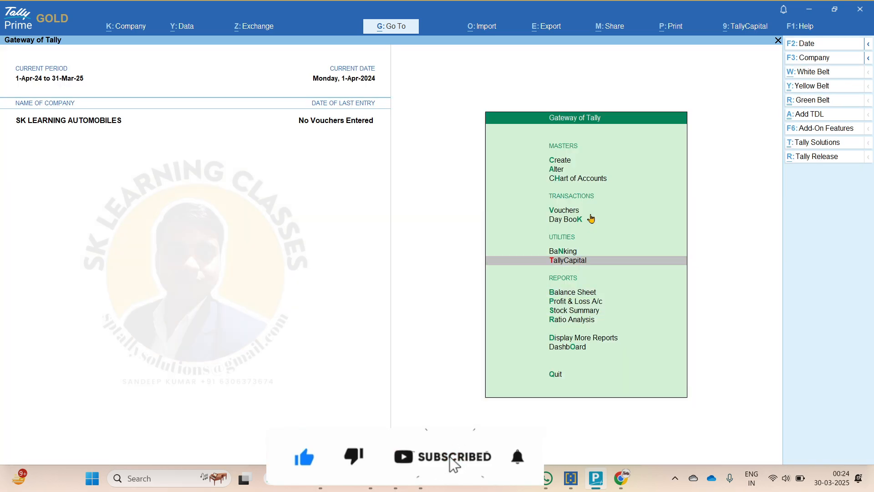
key(Return)
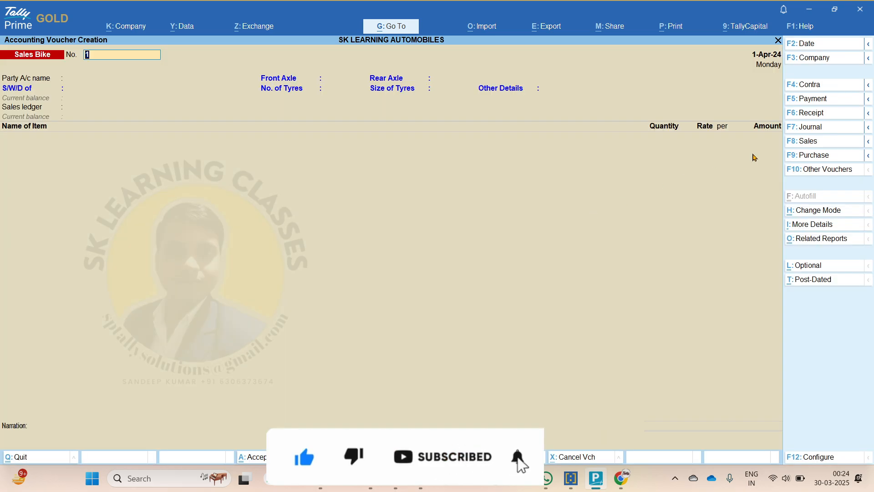
click(799, 155)
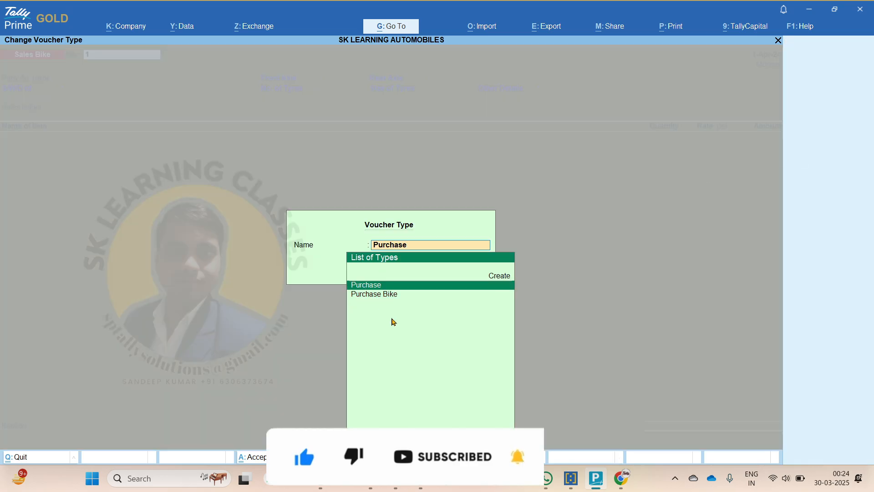
key(Return)
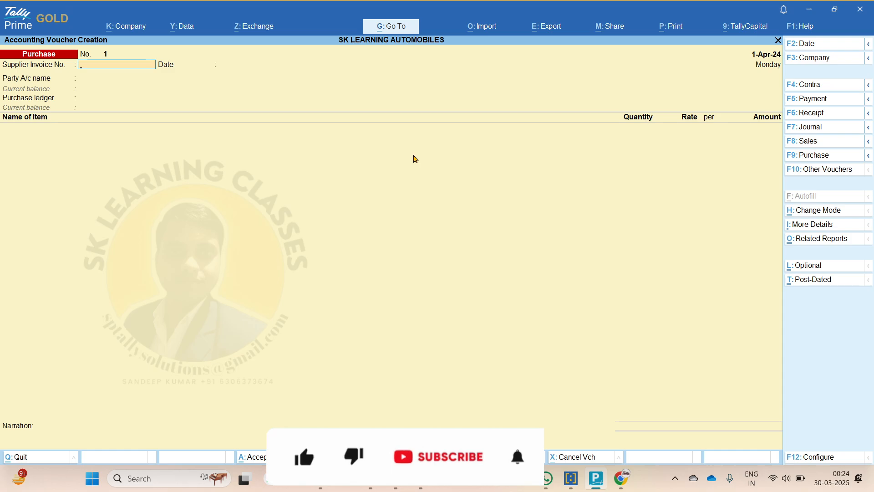
click(794, 160)
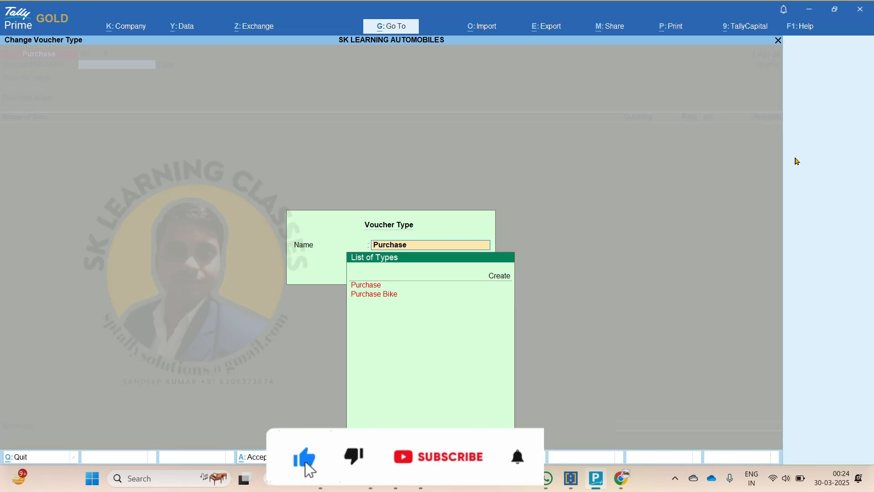
key(Down)
key(Return)
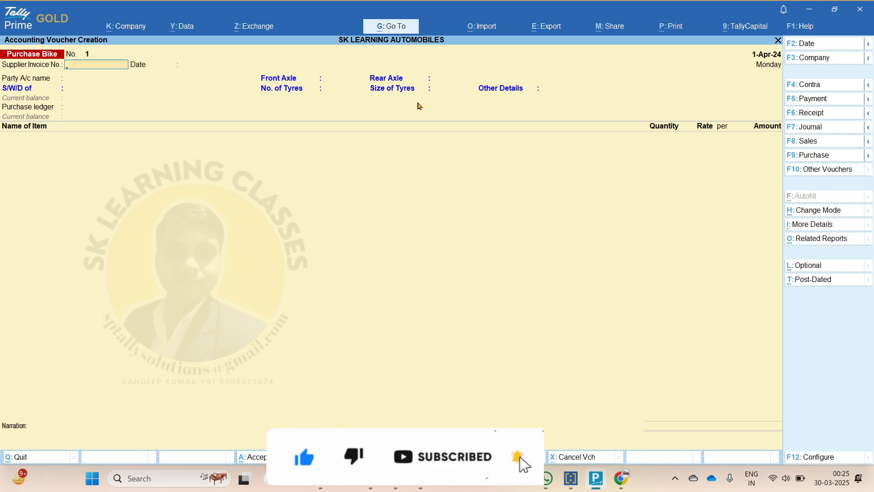
Set Suppliers as the party account, leaving receipt and party details blank
key(Return)
key(Return)
key(Down)
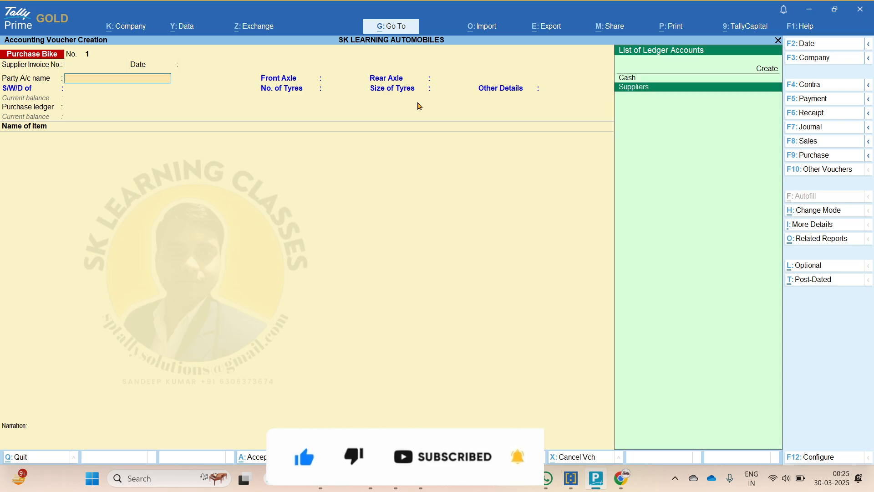
key(Return)
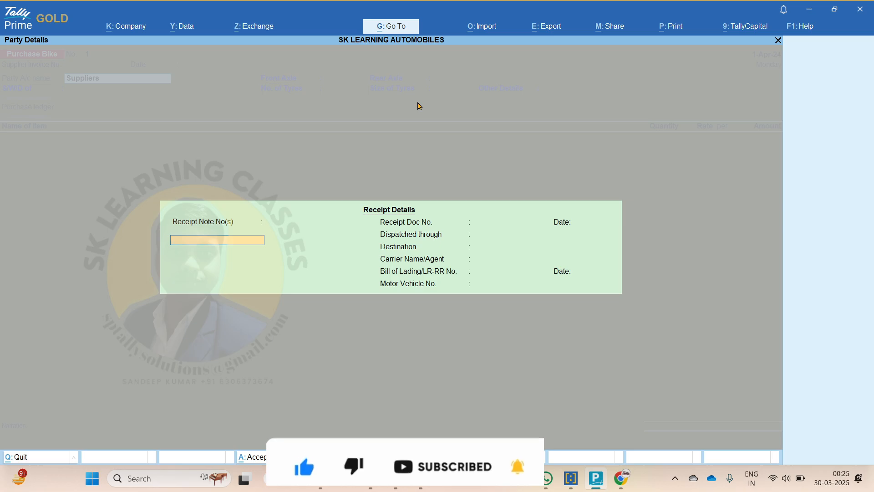
key(Return)
key(Return)
key(Return)
key(Return)
key(Return)
key(Return)
key(Return)
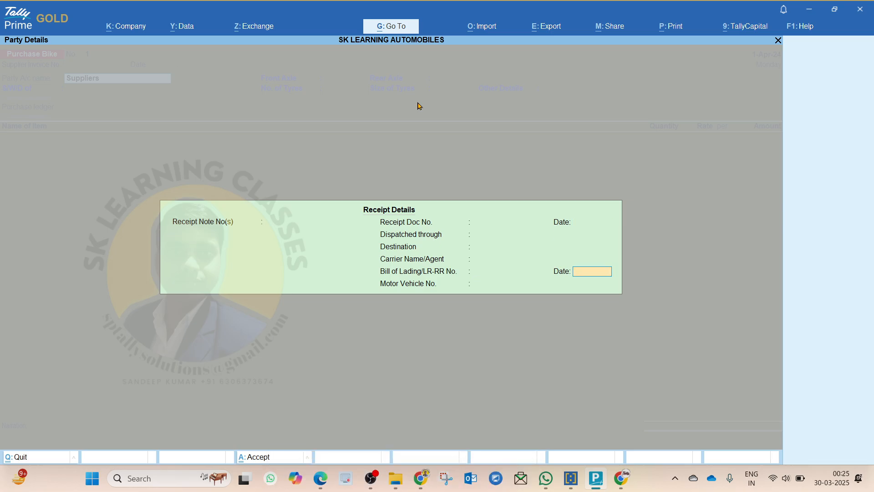
key(Return)
key(Return)
key(Return)
key(Return)
key(Return)
key(Return)
key(Return)
key(Return)
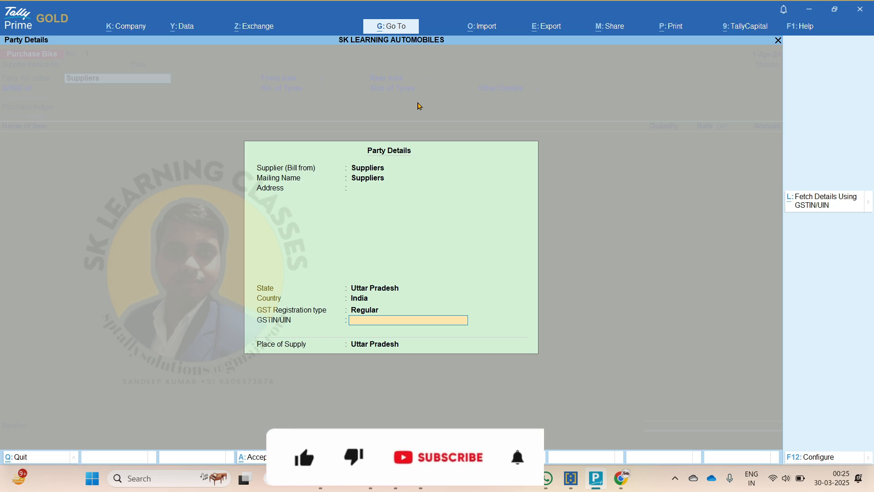
key(Return)
key(Return)
key(Return)
key(Return)
key(Return)
key(Return)
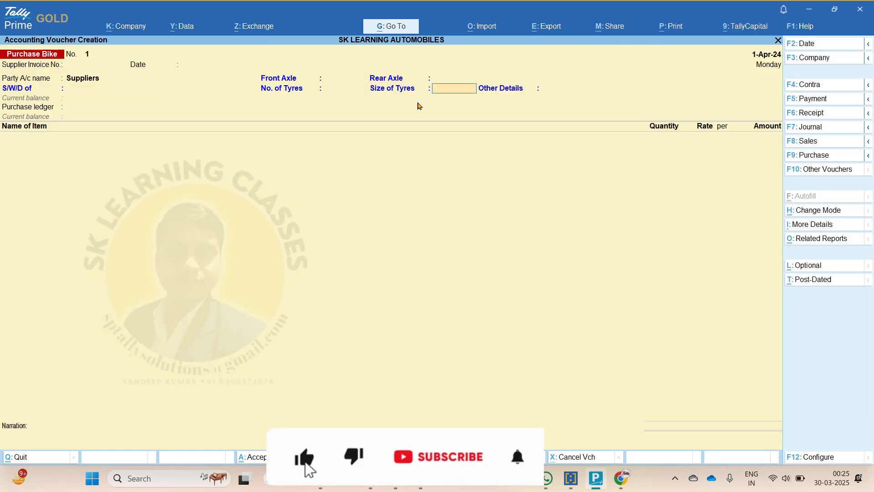
Choose Purchase as the purchase ledger and Honda 125 CC Bike as the item
key(Return)
key(Return)
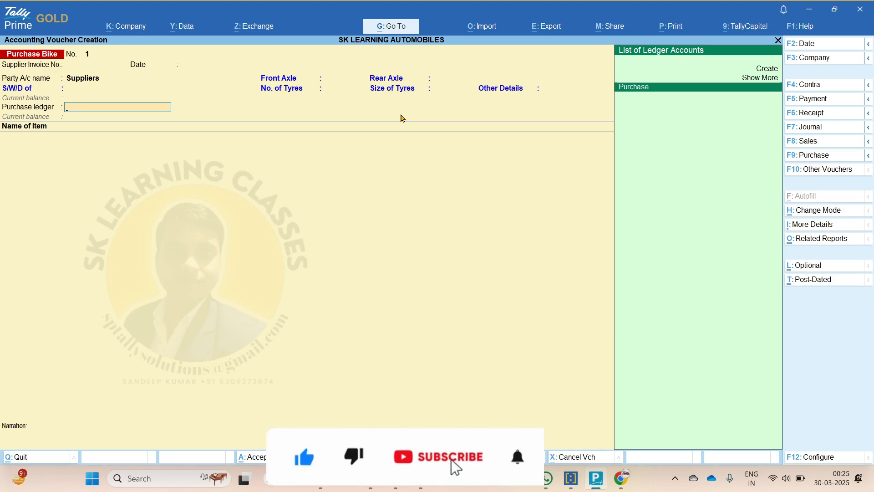
key(Return)
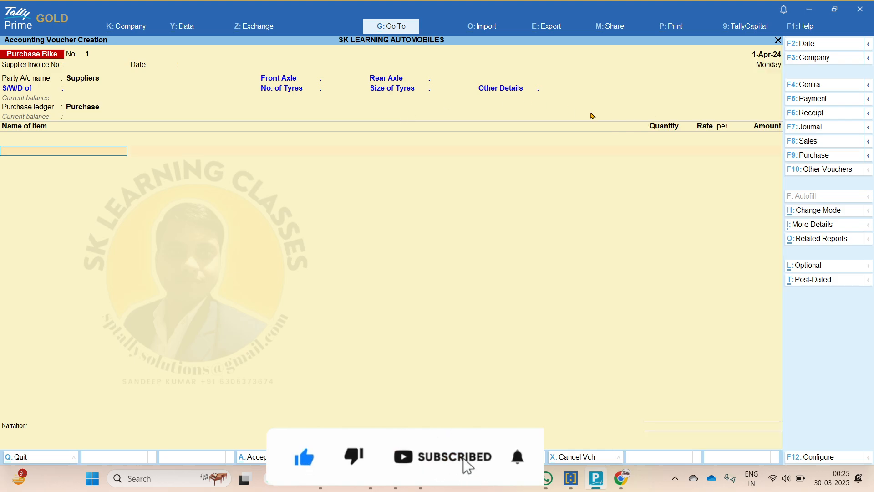
key(Down)
key(Down)
key(Down)
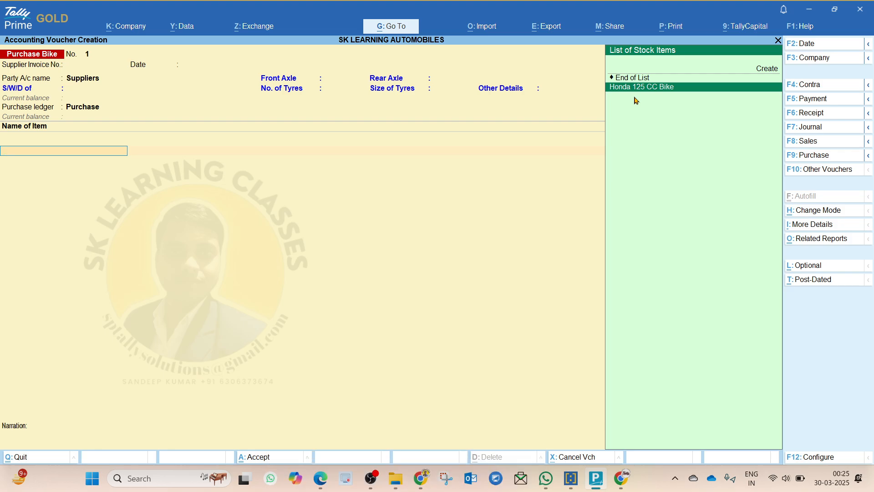
key(Return)
key(Return)
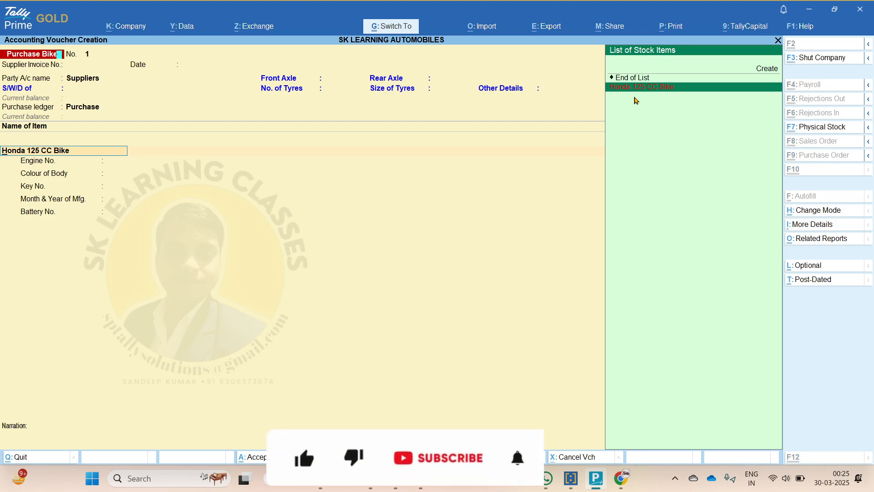
Open the Honda 125 CC Bike master and keep its vehicle specifications unchanged
key(ctrl+Return)
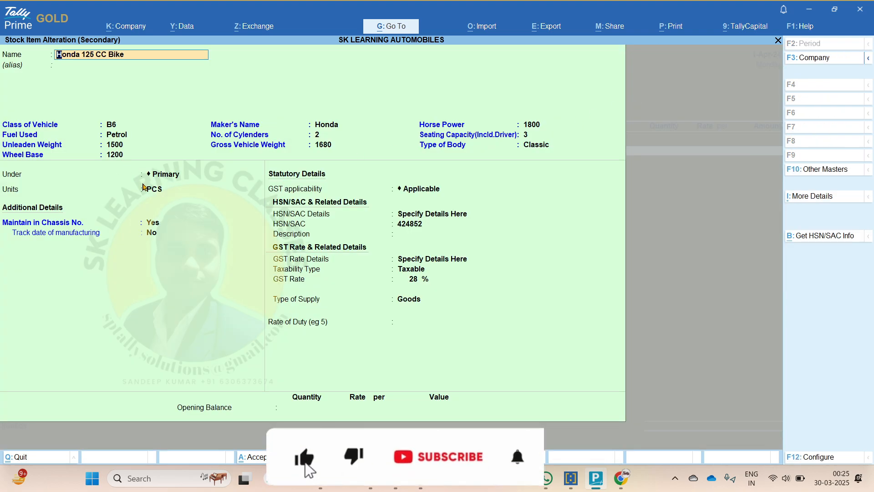
key(Return)
key(Return)
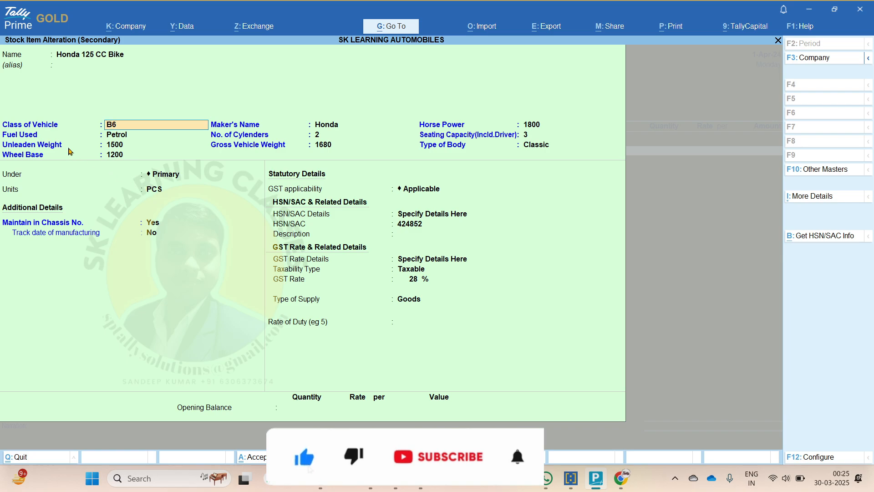
key(Return)
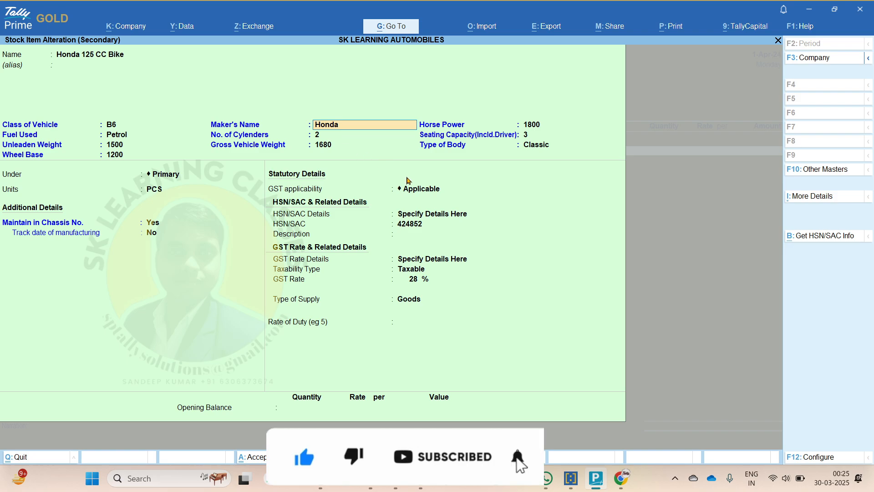
key(Return)
key(Return)
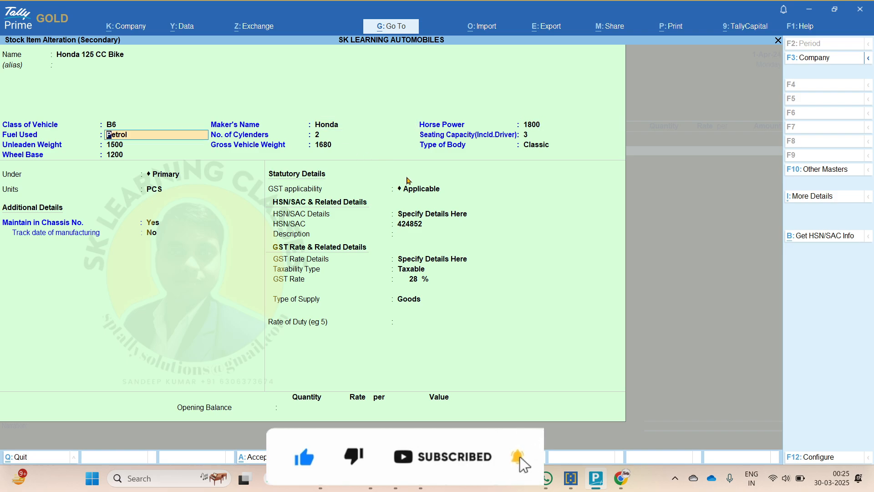
key(Return)
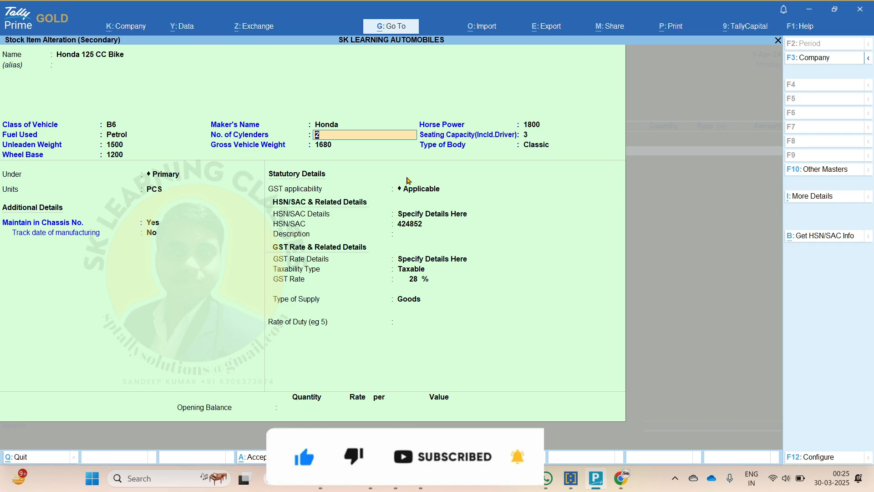
key(Return)
key(Return)
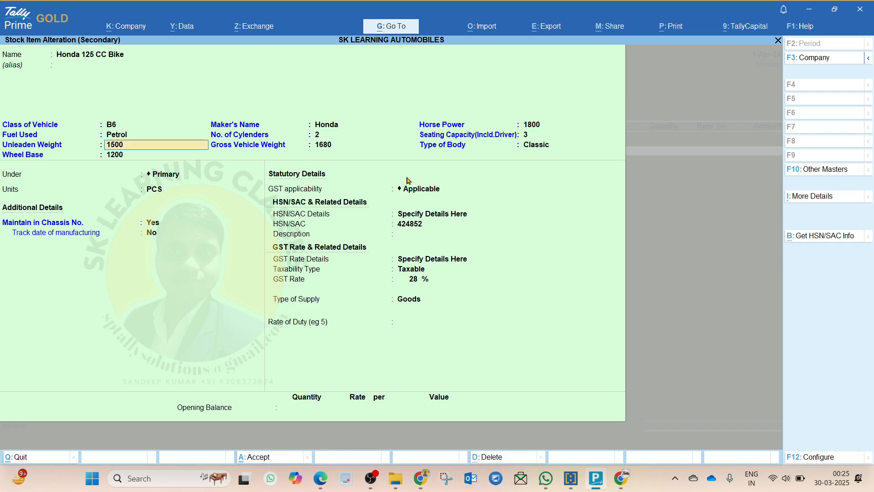
key(Return)
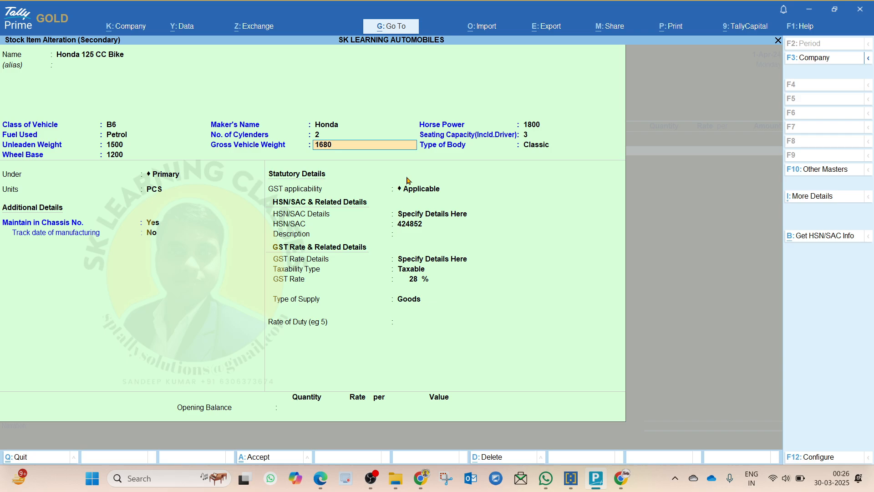
key(Return)
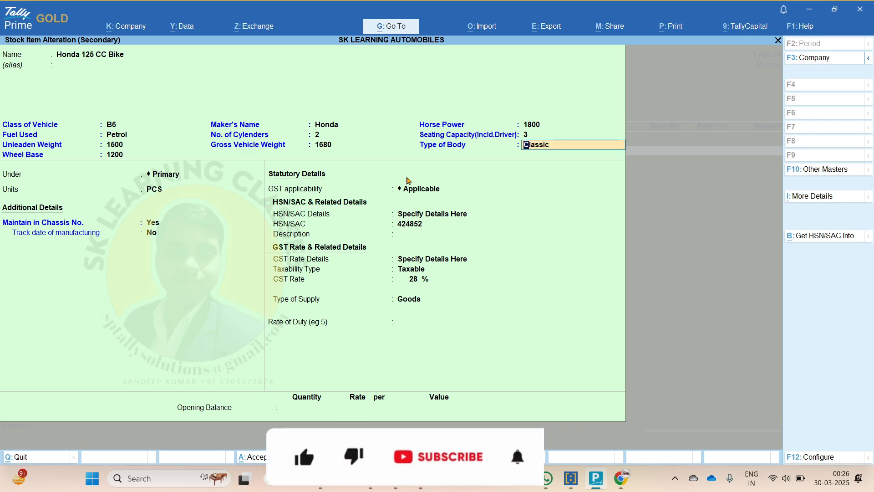
key(Return)
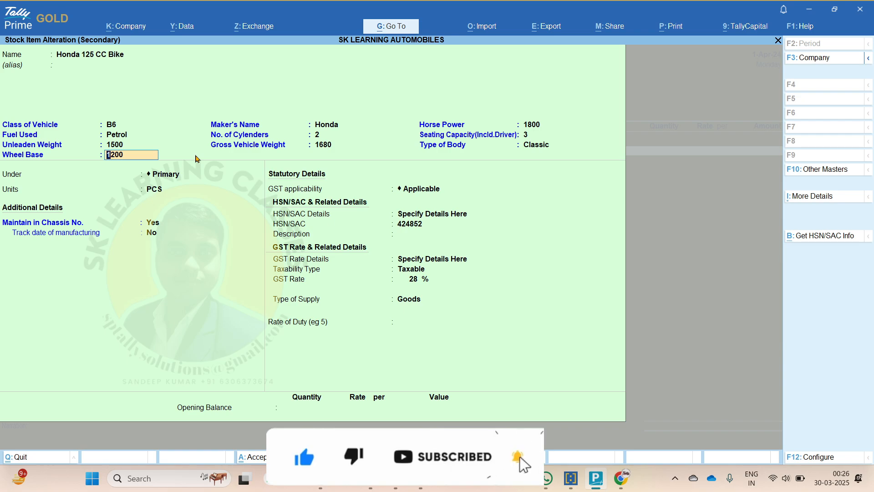
key(Return)
Keep the stock group, units, tracking and GST details, and accept the item master
key(Return)
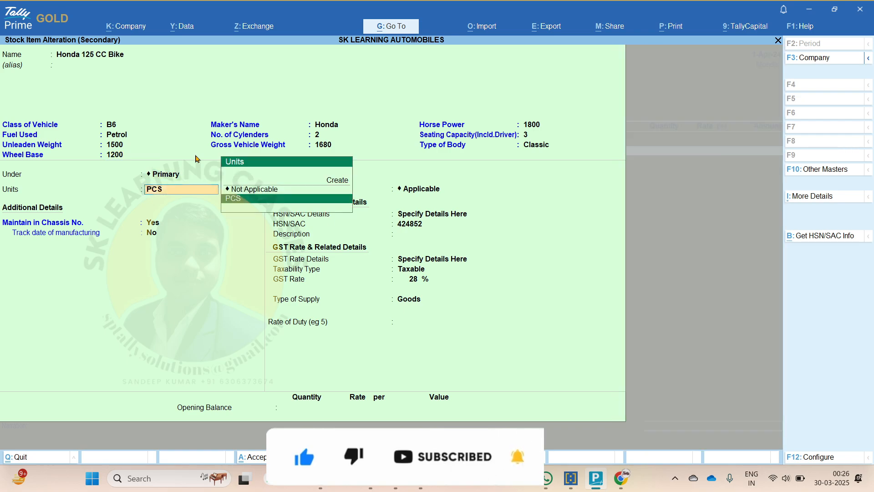
key(Return)
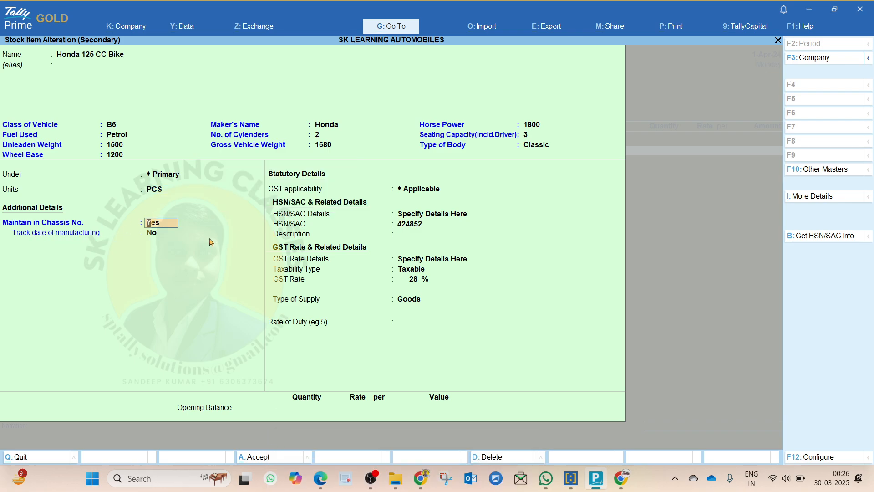
key(Return)
key(Return)
key(Return)
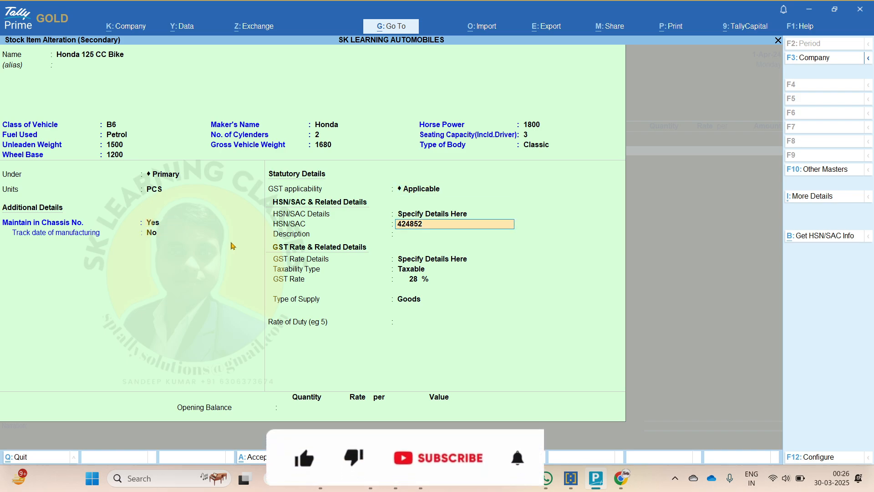
key(Return)
key(Return)
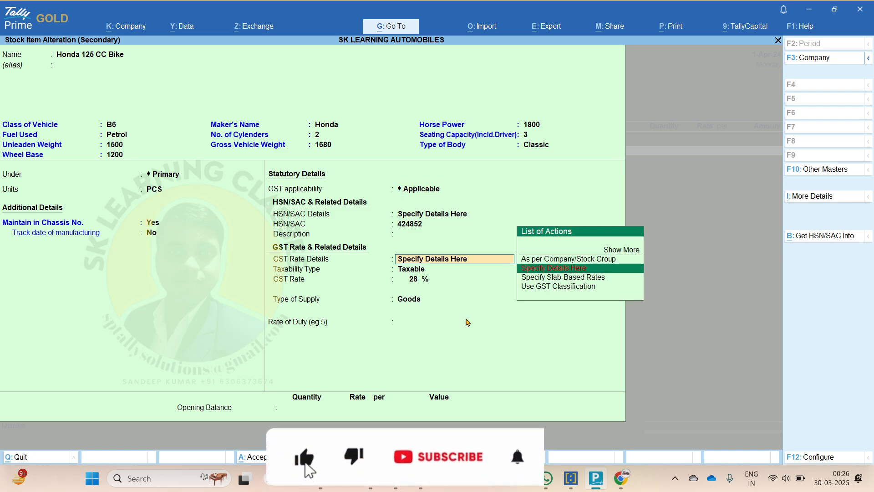
key(Return)
key(Return)
key(Return)
key(Return)
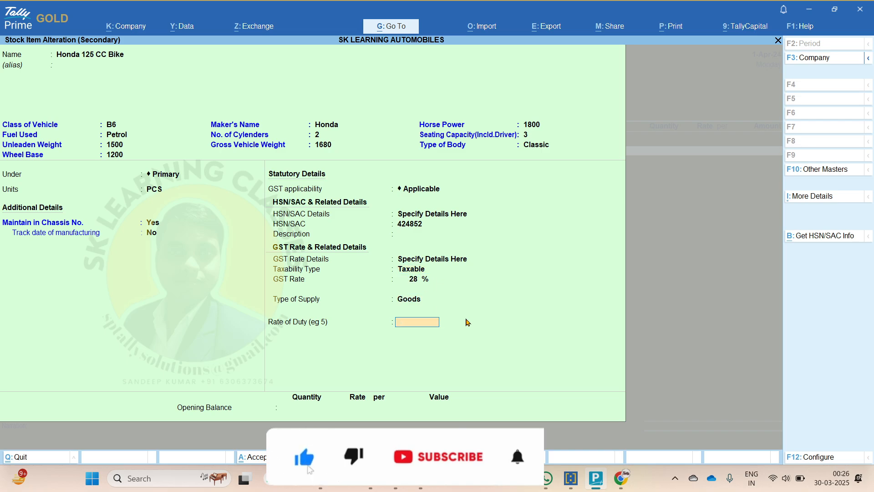
key(Return)
key(Return)
key(Return)
key(Return)
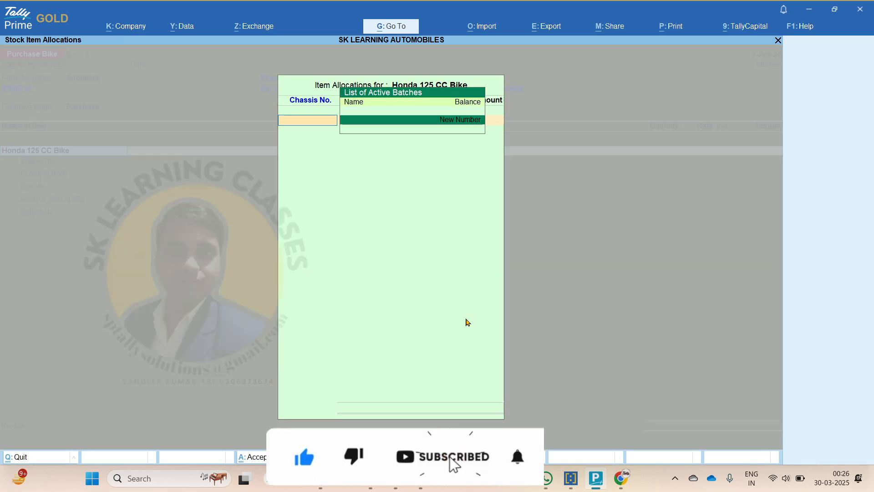
key(Return)
Start creating a godown master through Alt+G Create Master
key(Escape)
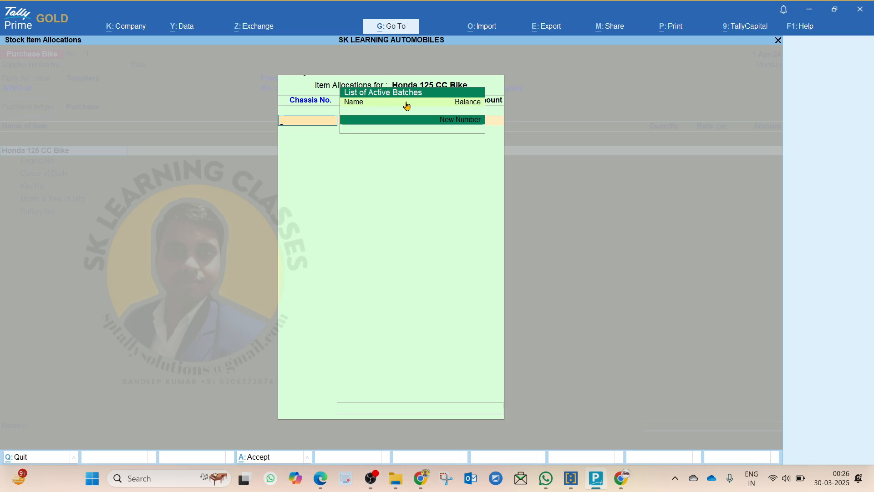
key(alt+g)
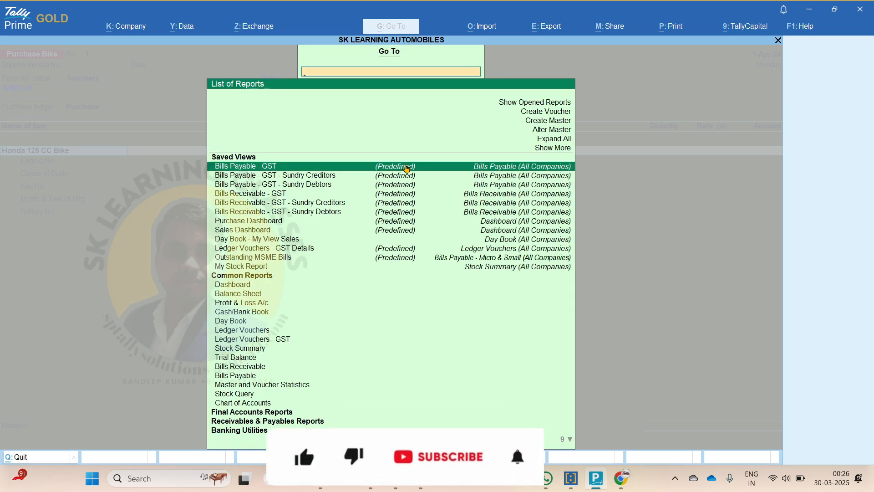
key(Up)
key(Up)
key(Up)
key(Up)
key(Up)
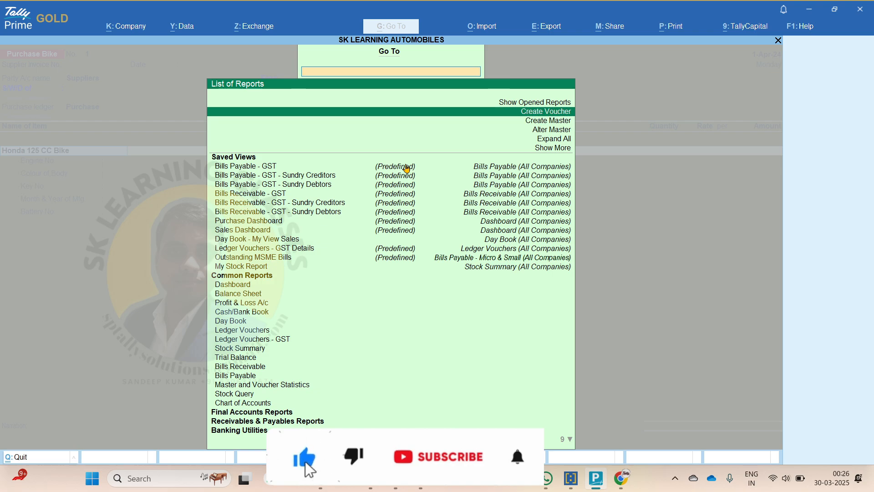
key(Down)
key(Return)
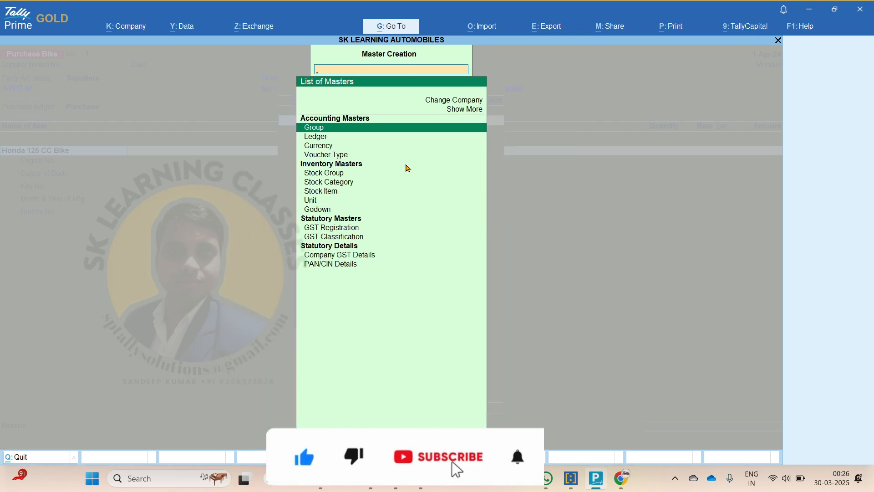
key(Down)
key(Down)
key(Down)
key(Down)
key(Down)
key(Down)
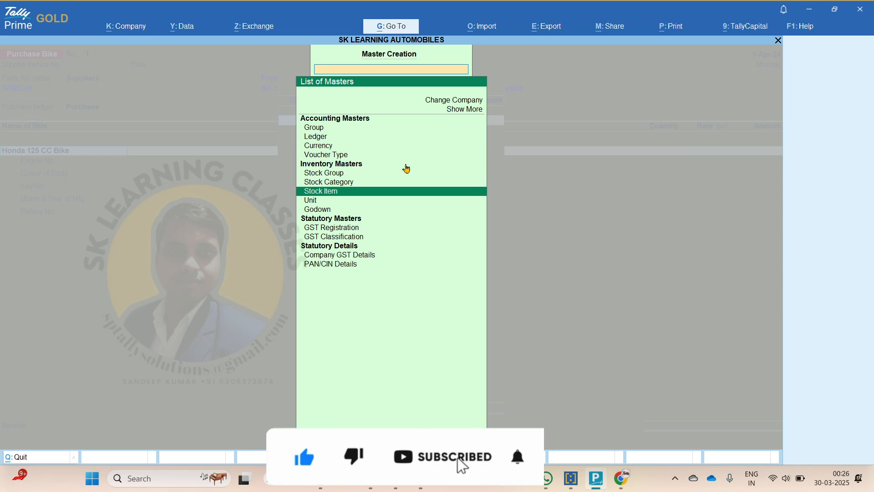
key(Down)
key(Down)
key(Down)
key(Up)
key(Return)
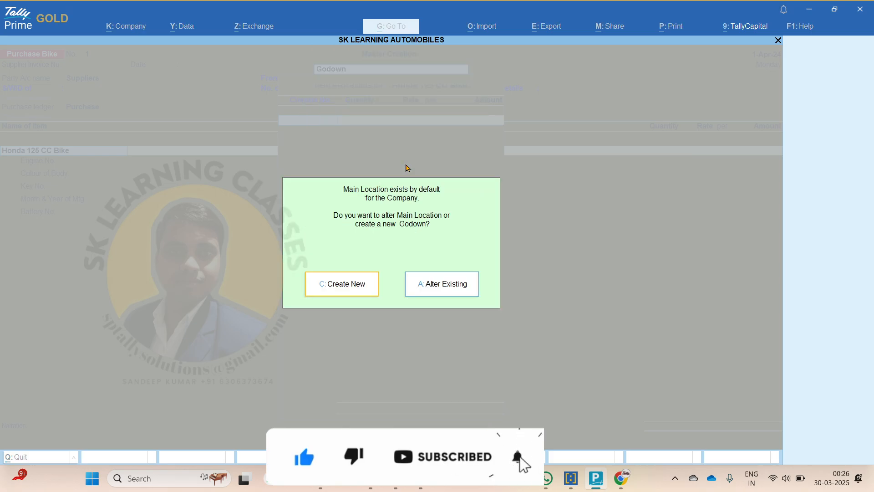
Review the existing Main Location godown unchanged and return to the voucher's item entry
click(439, 294)
key(Return)
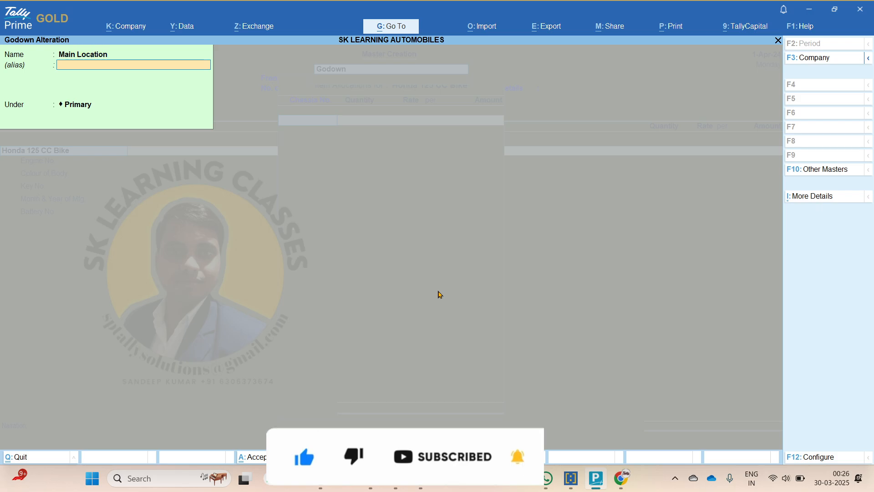
key(Return)
key(Escape)
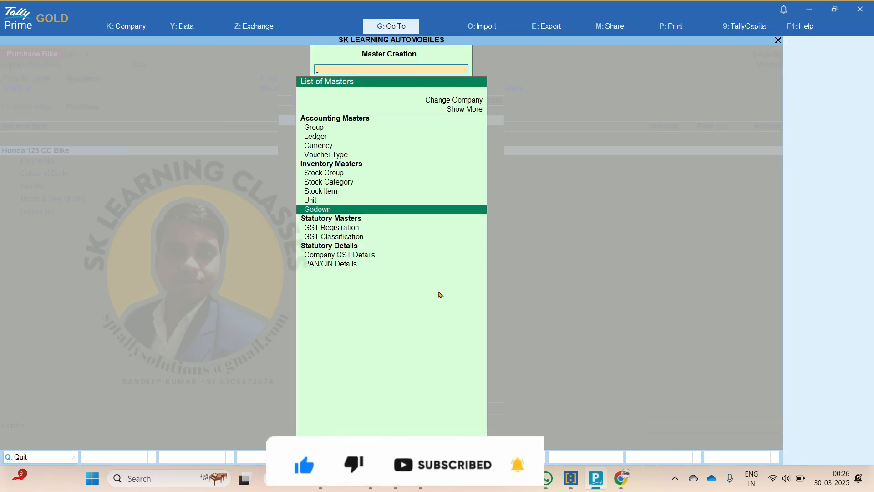
key(Escape)
key(Escape)
key(y)
key(Return)
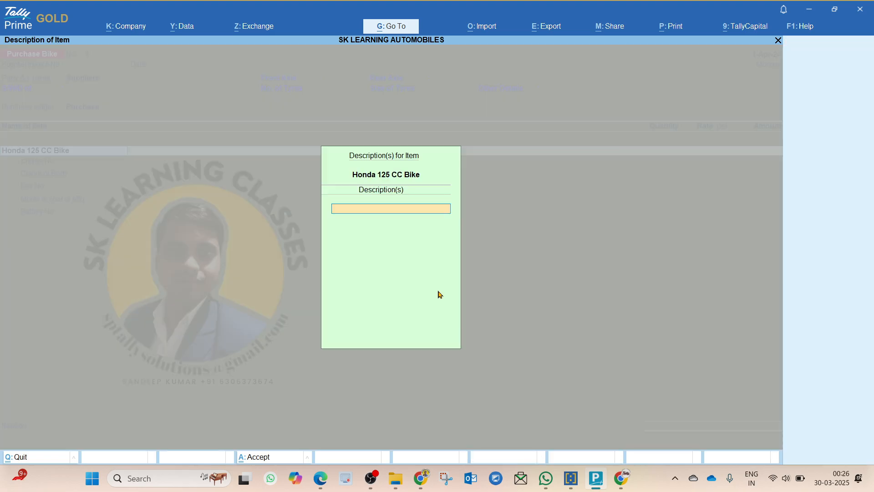
key(Return)
key(Return)
key(Escape)
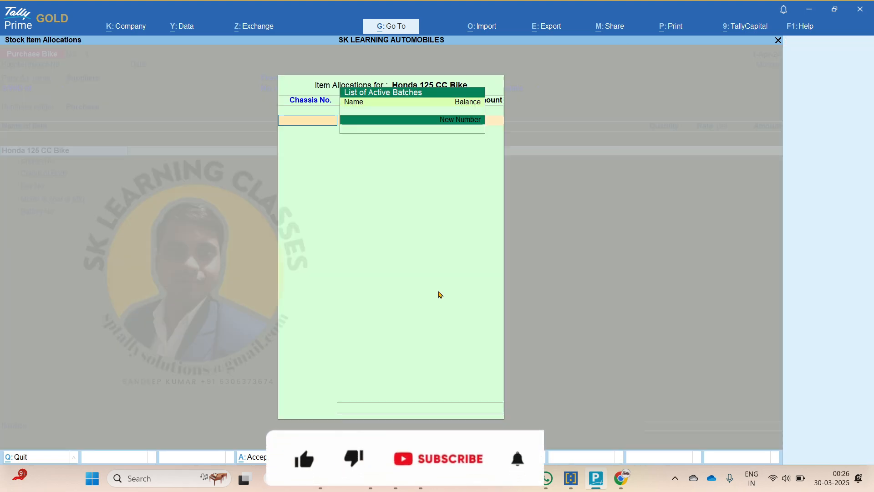
Start godown creation again via Alt+G Create Master
key(alt+g)
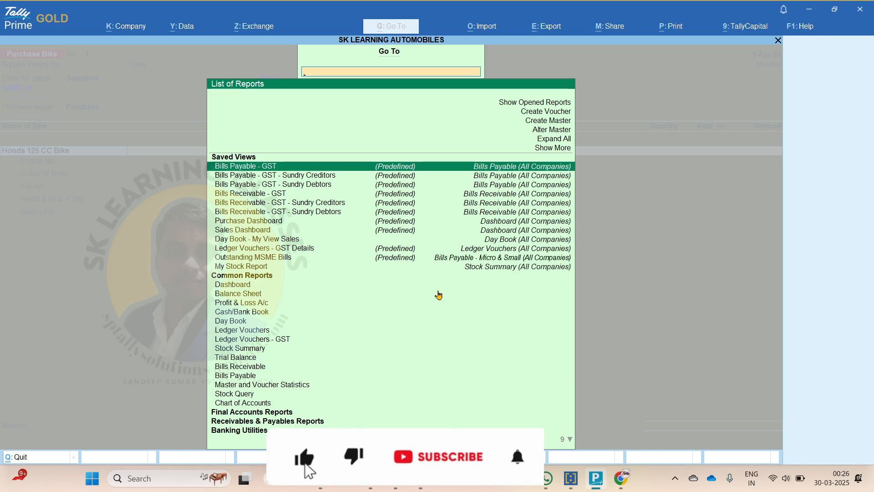
key(Up)
key(Up)
key(Up)
key(Up)
key(Return)
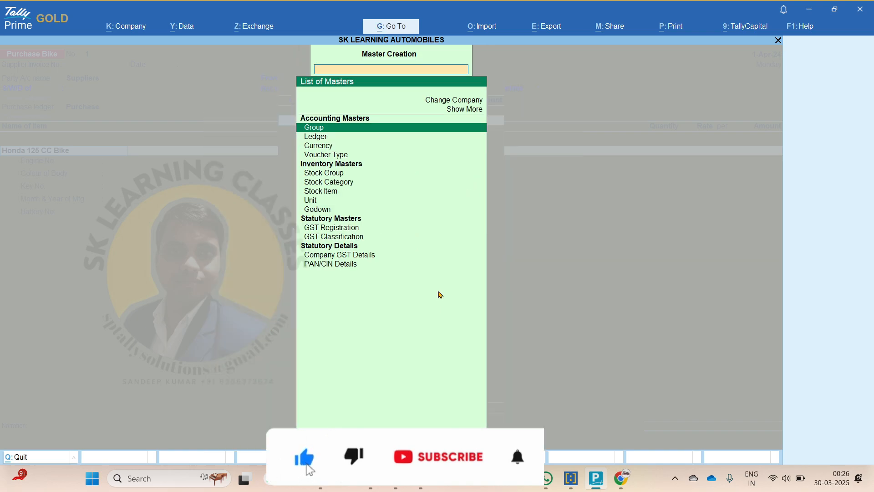
key(Down)
key(Down)
key(Down)
key(Down)
key(Down)
key(Down)
key(Down)
key(Down)
key(Return)
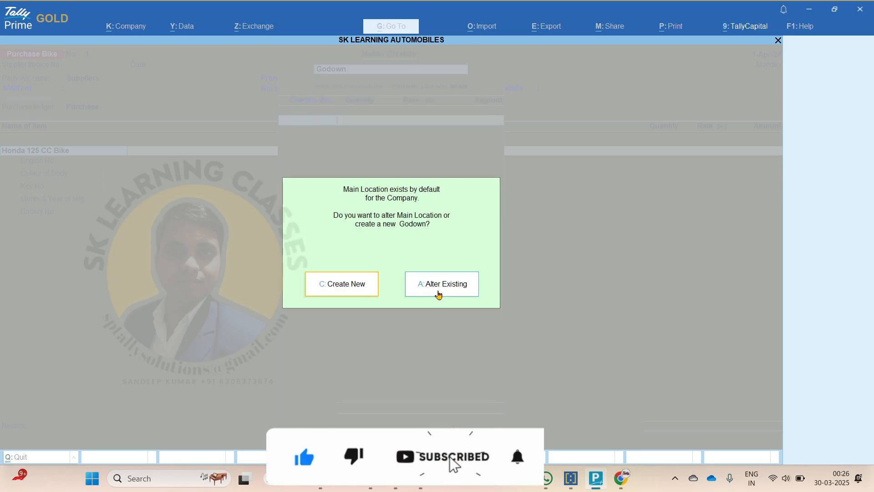
Create a new godown named Godown 1
click(350, 291)
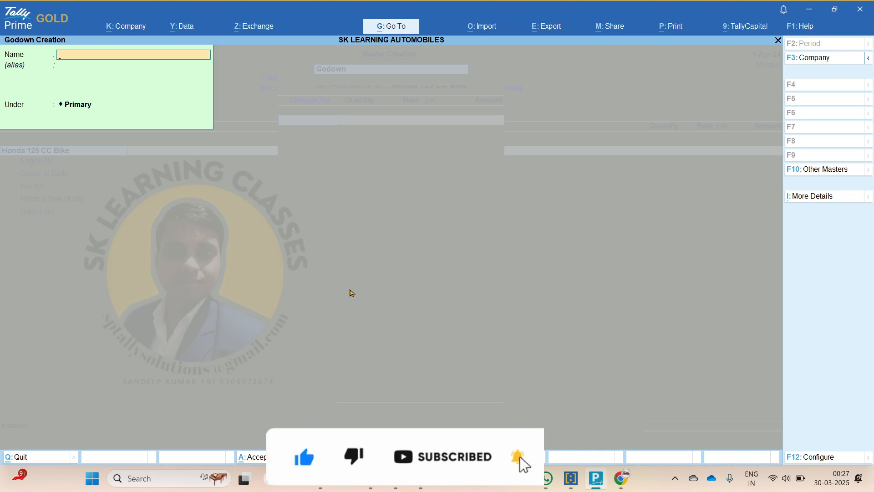
text(Godown 1)
key(Return)
key(Return)
key(Return)
key(Return)
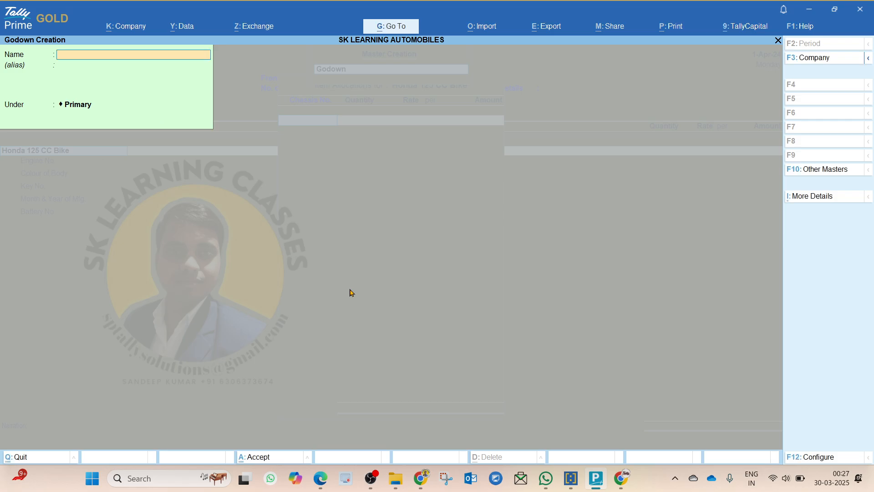
Set Godown 1 as the godown in the Honda 125 CC Bike item allocations
key(Escape)
key(Escape)
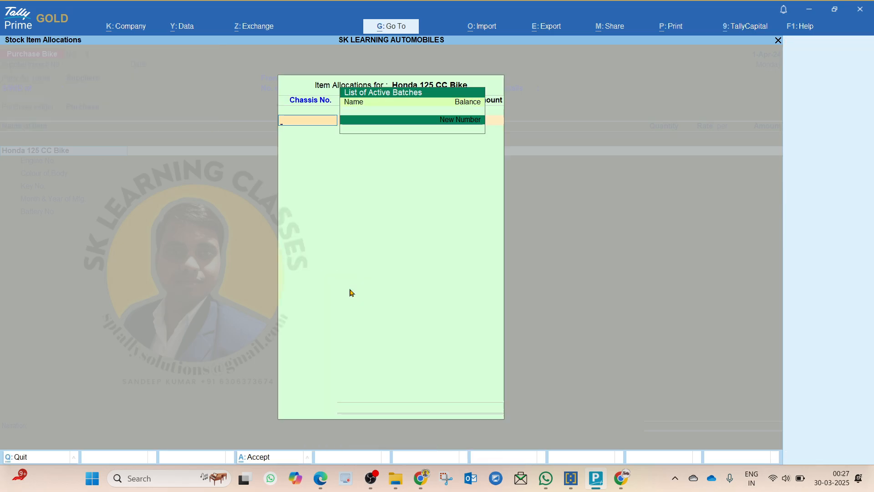
key(Escape)
key(Return)
key(Return)
key(Return)
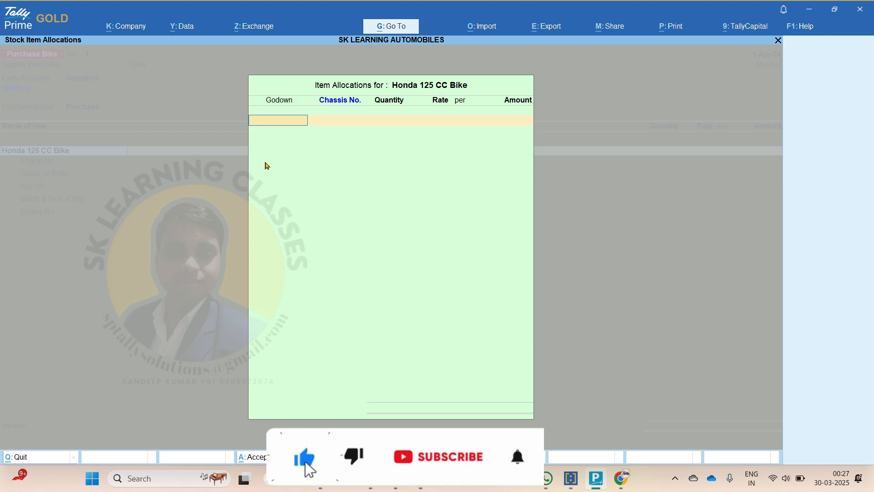
key(Return)
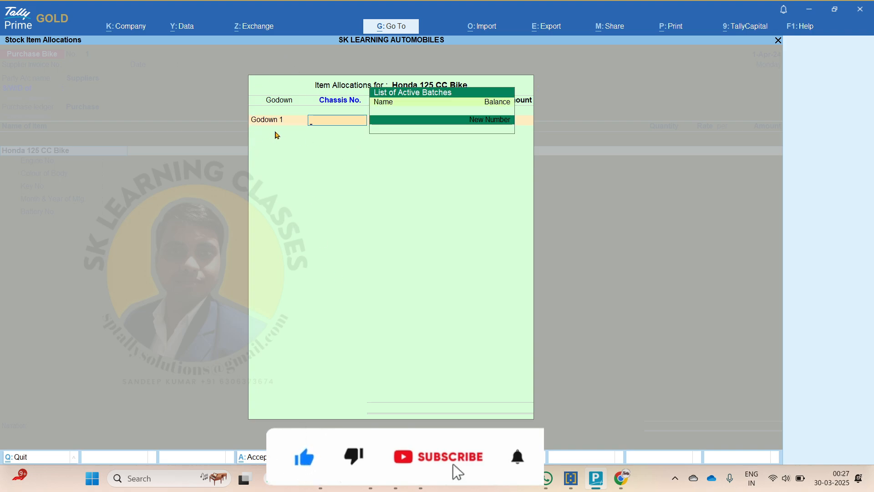
key(BackSpace)
key(Down)
key(Up)
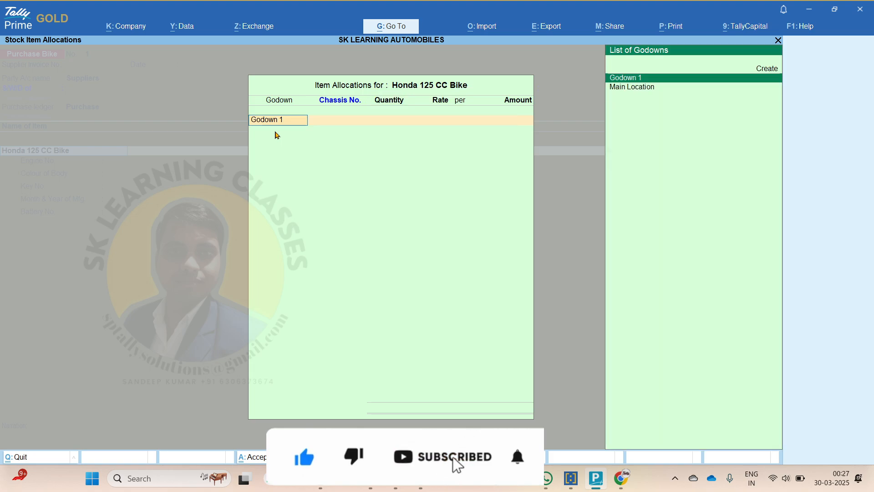
key(Return)
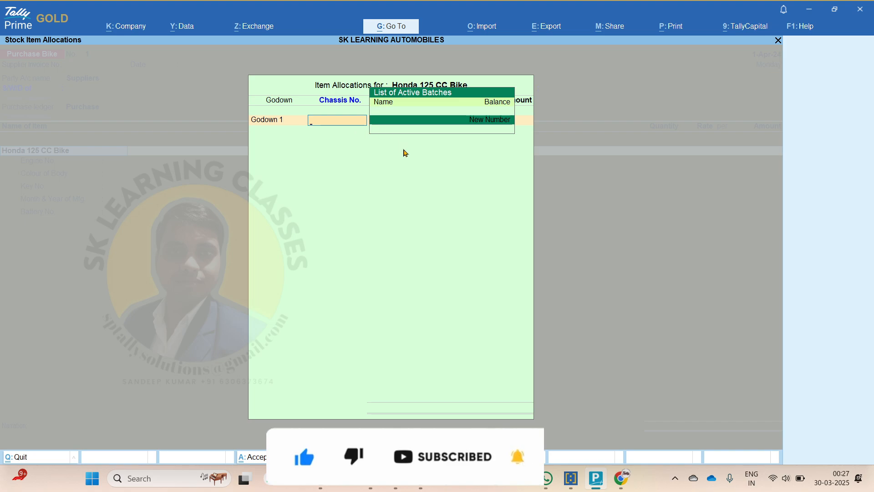
Enter Honda1 as a new chassis number for the Honda 125 CC Bike
key(Return)
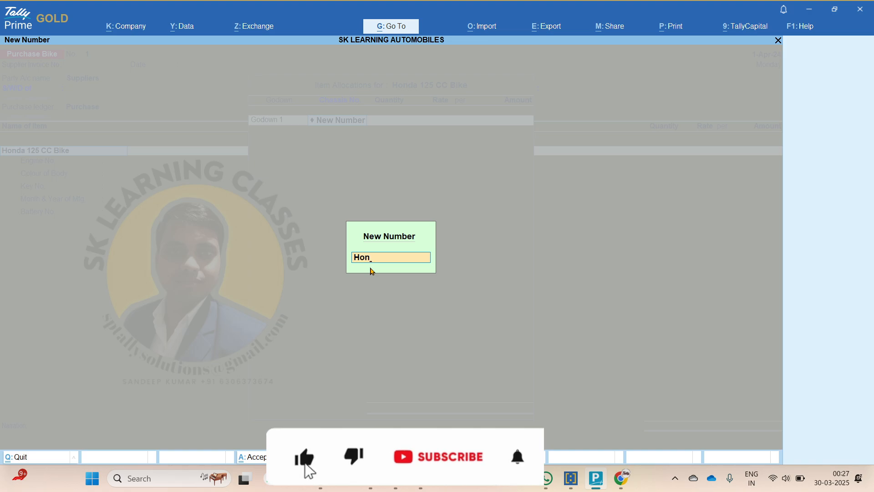
text(Honda1)
key(Return)
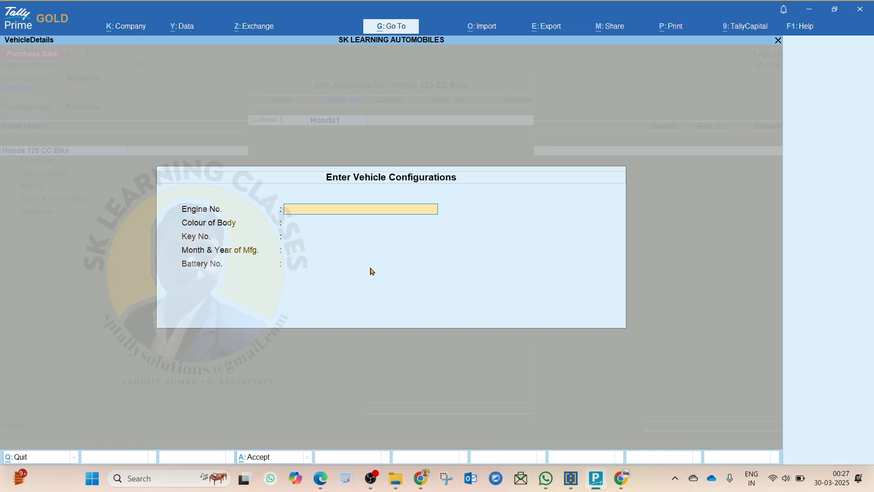
Enter the Honda bike's details: engine 'Honda Engine', colour Red, key 008, year 2025, battery 4248
text(Honda)
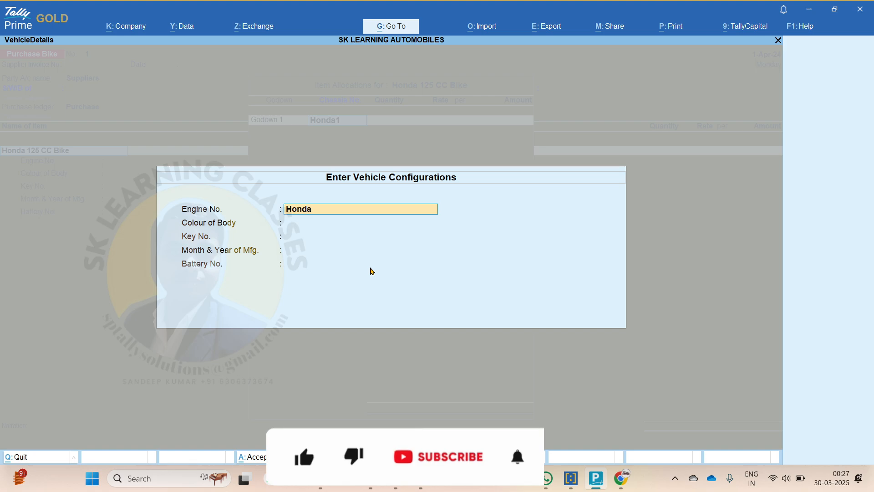
text( Engine)
key(Return)
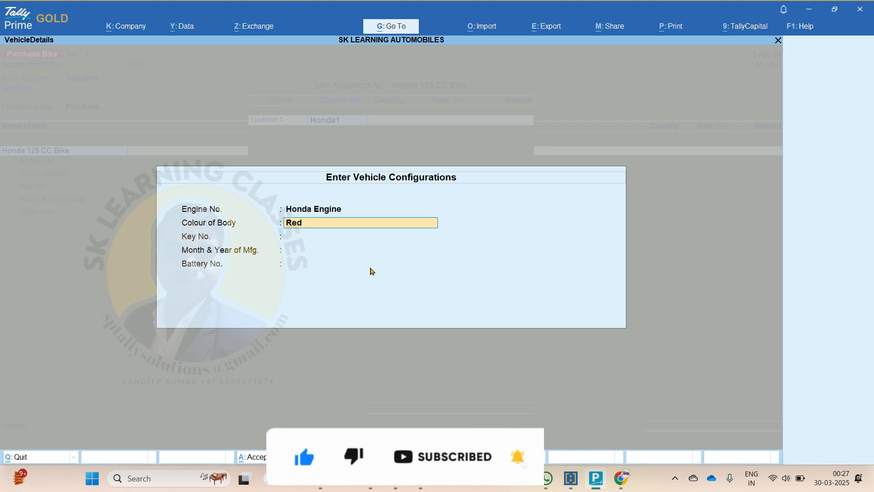
key(Return)
text(008)
key(Return)
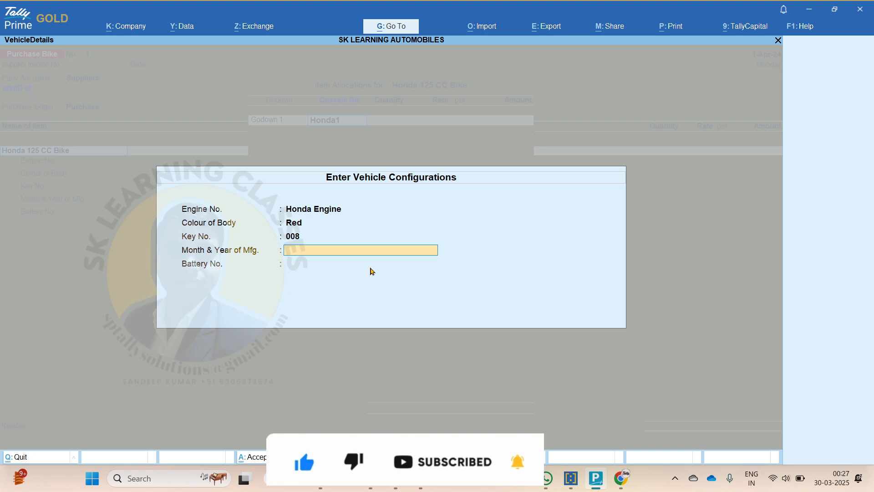
text(2025)
key(Return)
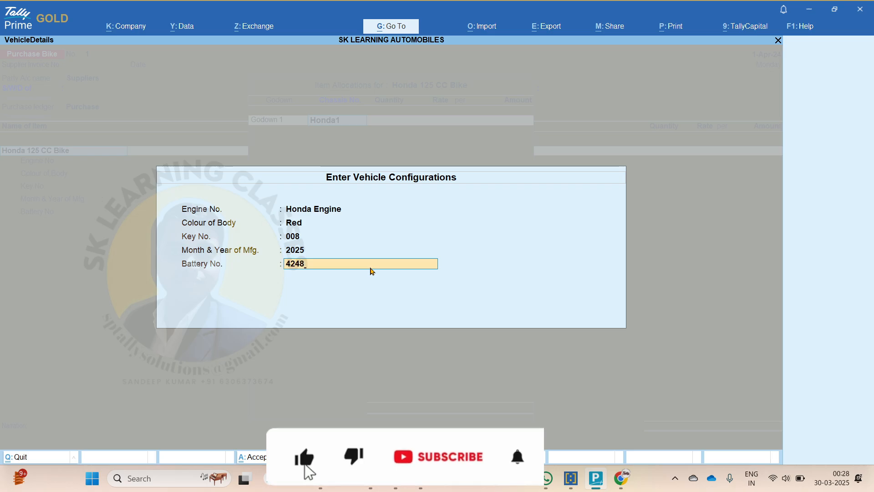
text(4248)
key(Return)
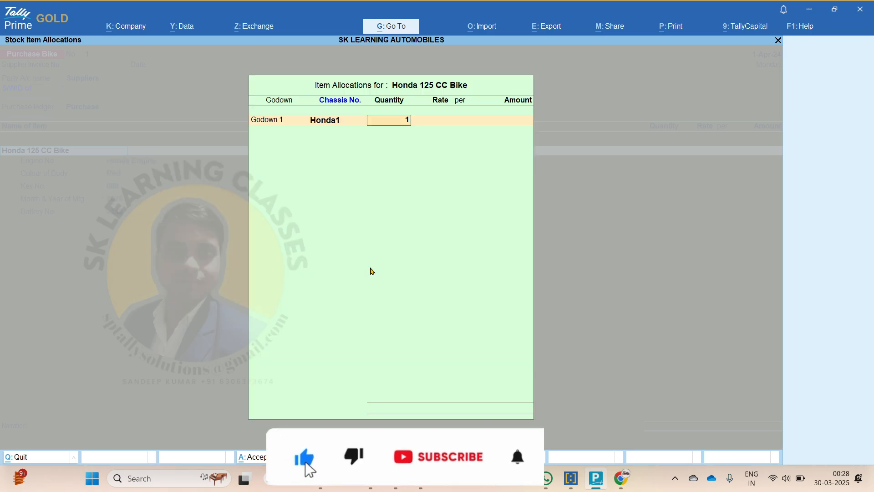
Allocate one PCS of the Honda bike at a rate of 65,000
key(Return)
text(65000)
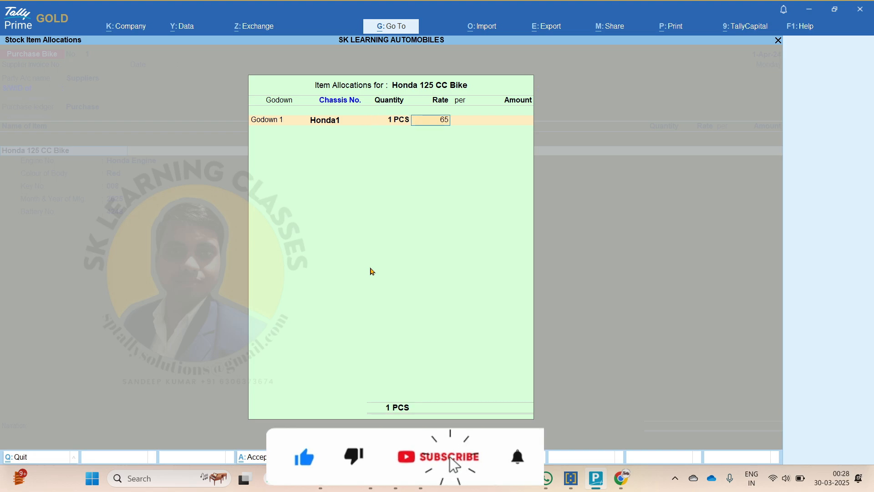
key(Return)
key(Return)
key(Return)
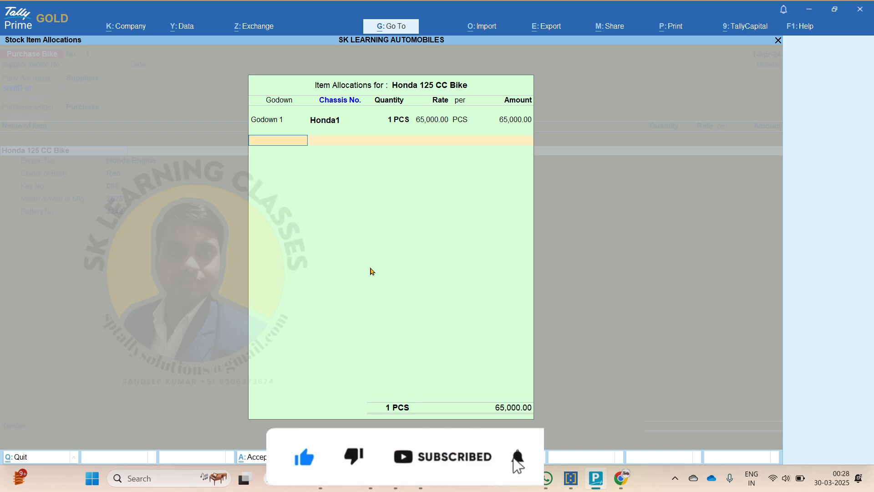
key(Return)
key(Return)
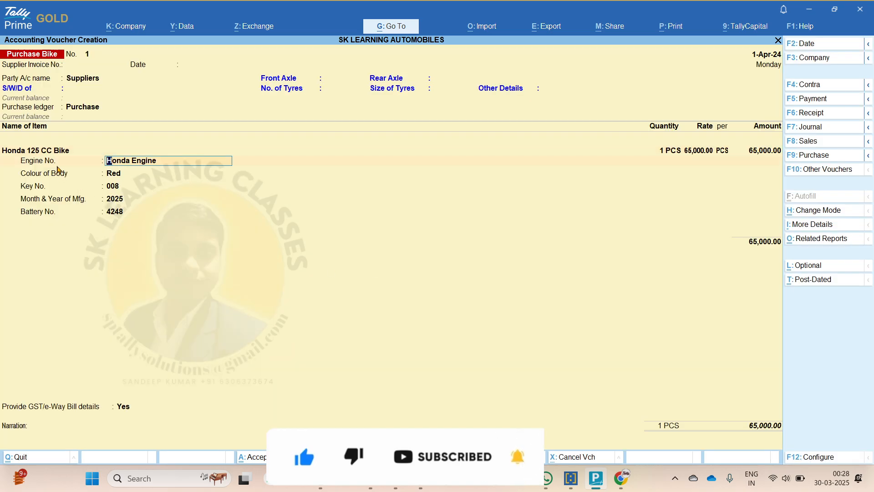
Complete the Honda 125 CC Bike line at 65,000 and begin a new stock item with Alt+C
key(Return)
key(Return)
key(Return)
key(Return)
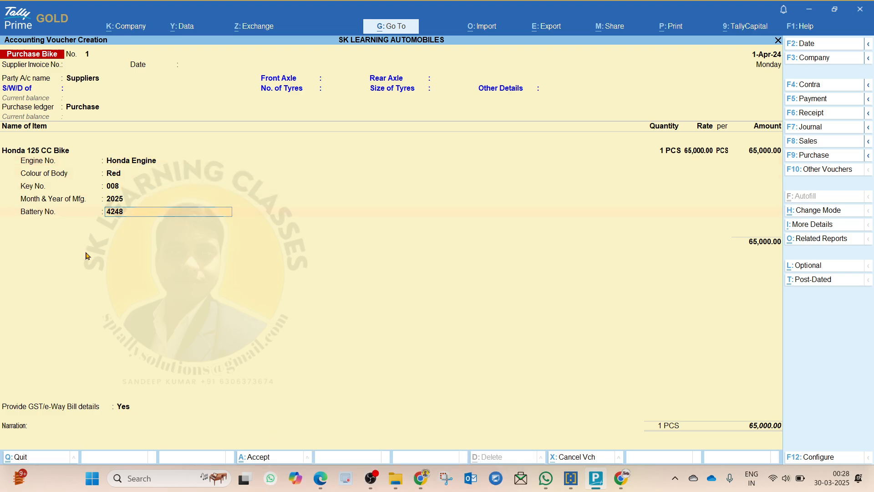
key(Return)
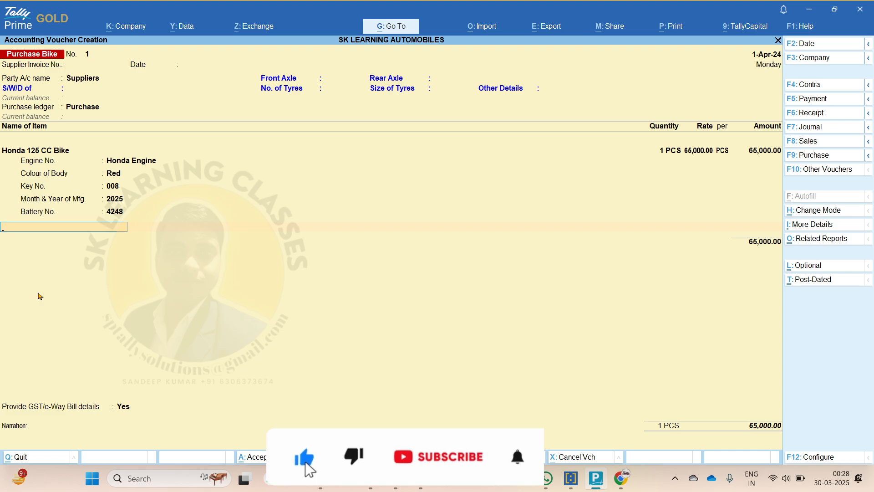
key(alt+c)
Name the new item TVS 125 CC with class Normal, maker TATA Motors, 1500 HP and Petrol fuel
text(T)
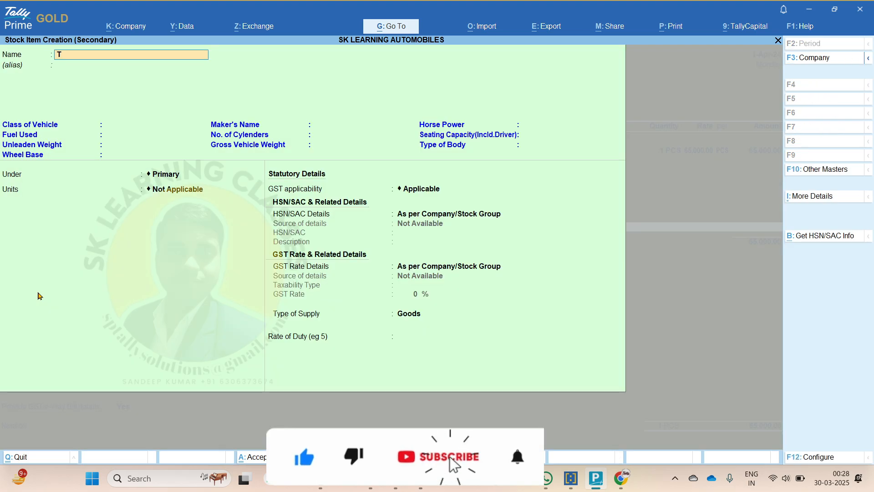
text(VS 125 CC)
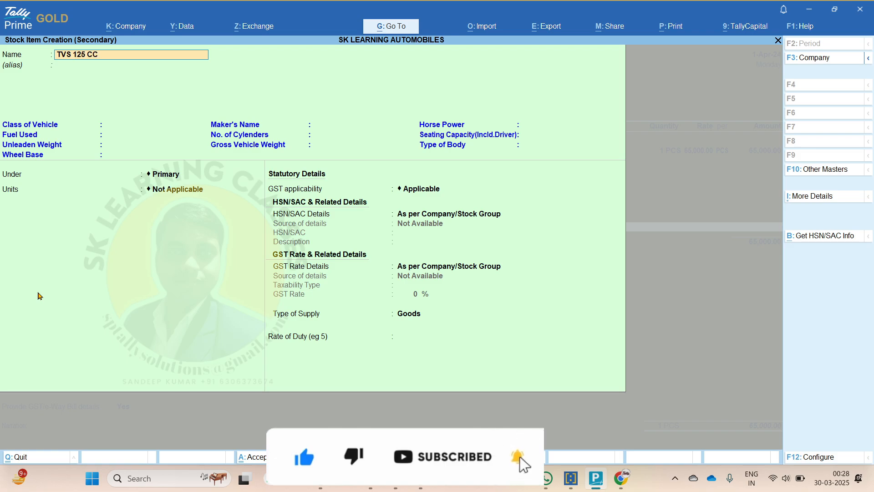
key(Return)
key(Return)
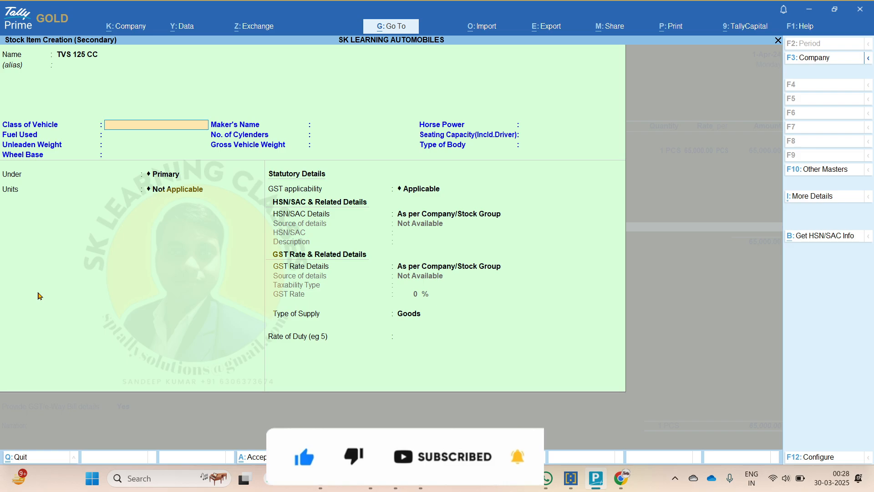
text(Normal)
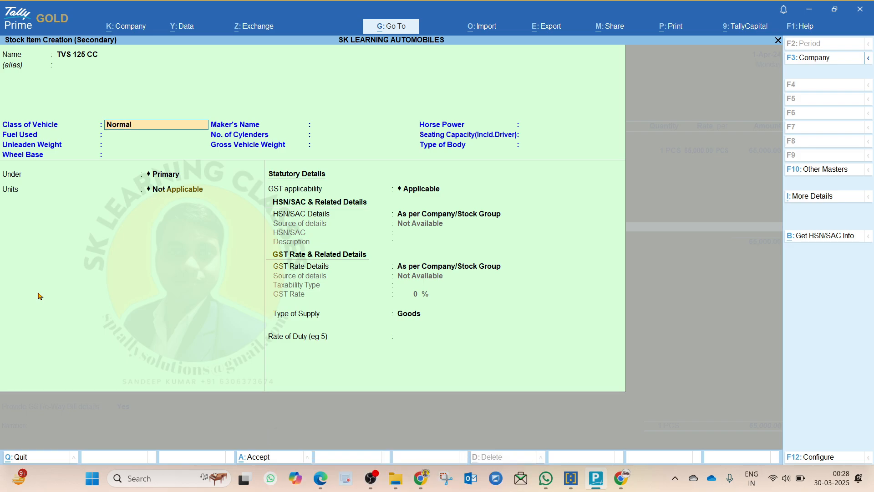
key(Return)
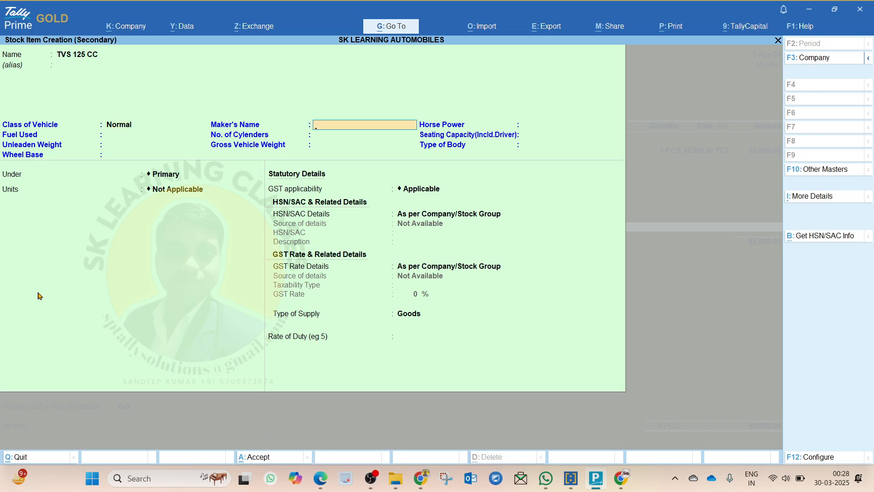
text(TVS)
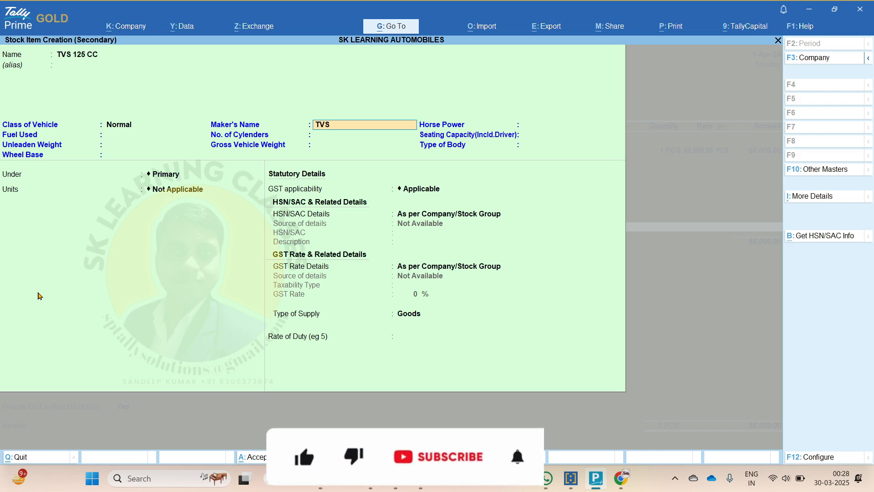
text(TA)
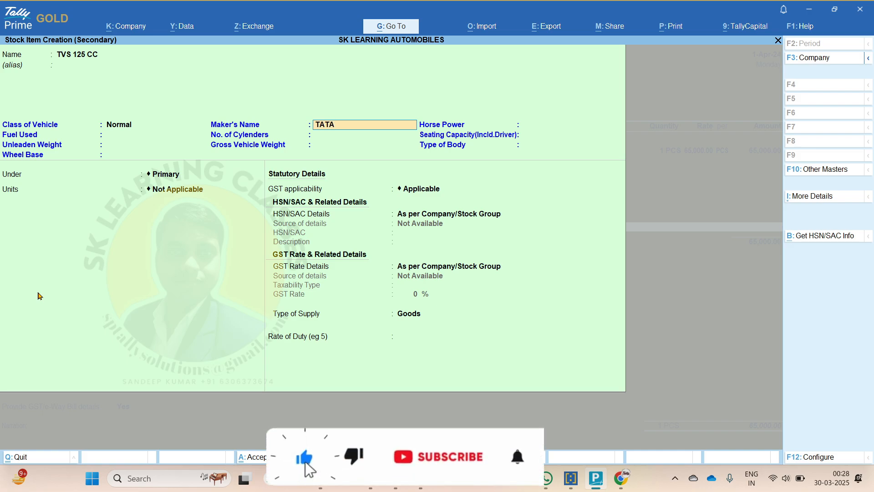
text( Mot)
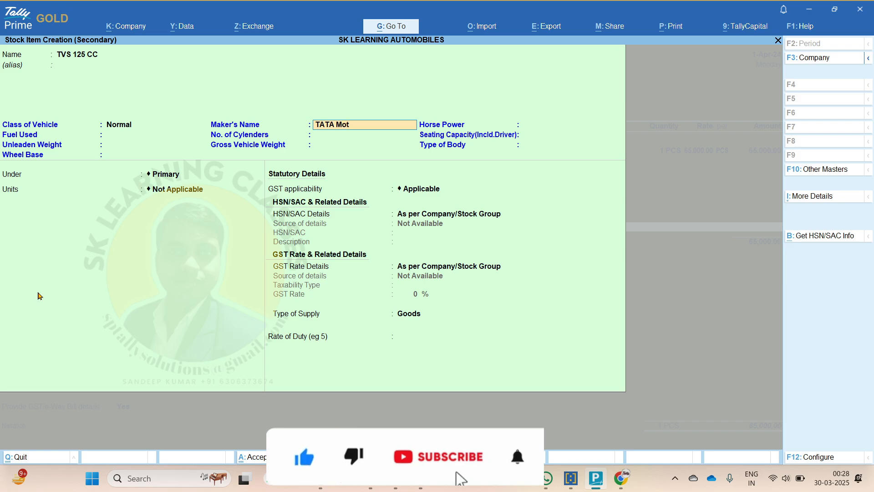
text(ors)
key(Return)
text(15)
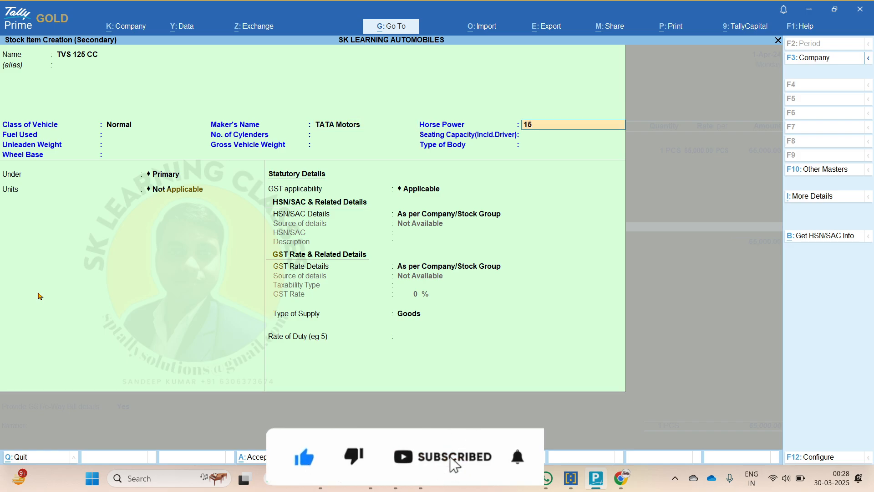
text(00)
key(Return)
text(Pe)
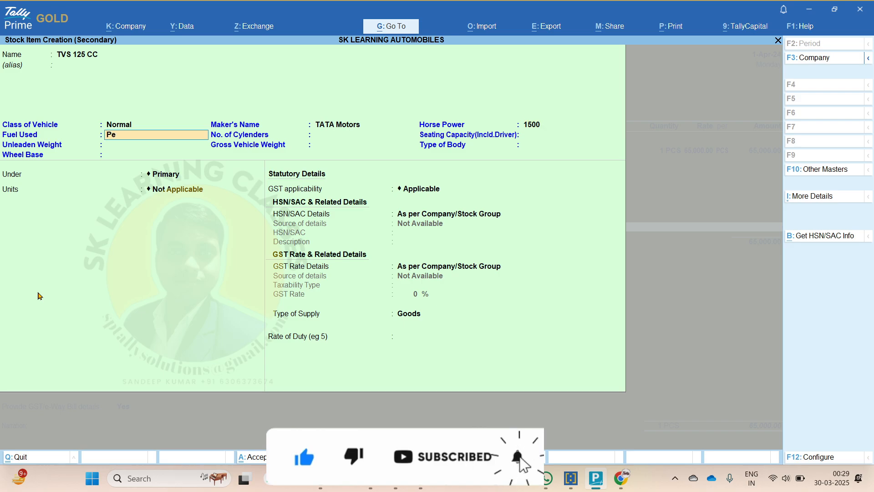
text(trol)
key(Return)
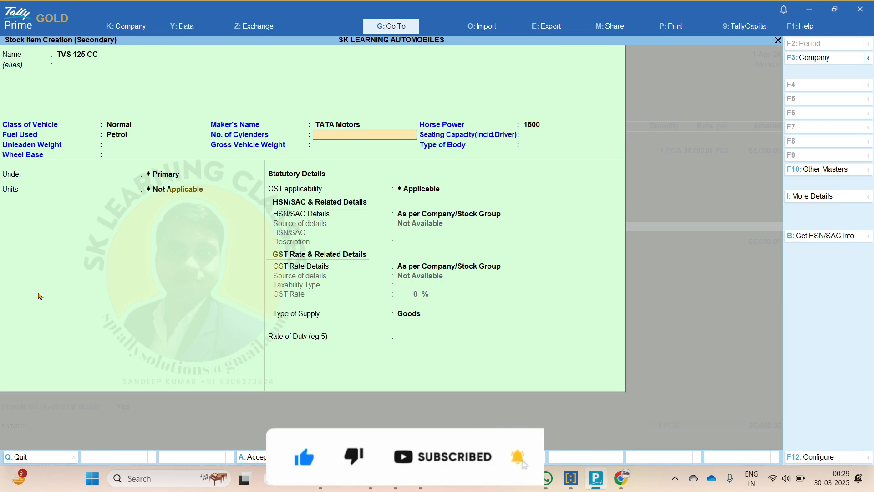
Enter 2 cylinders, seating 3, unladen weight 450, gross weight 152, body type 253, wheel base 152
text(2)
key(Return)
text(3)
key(Return)
text(450)
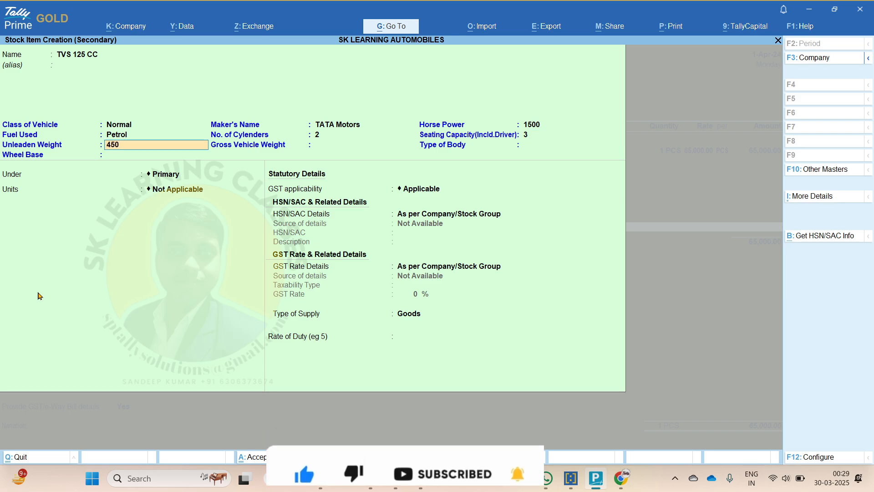
key(Return)
text(152)
key(Return)
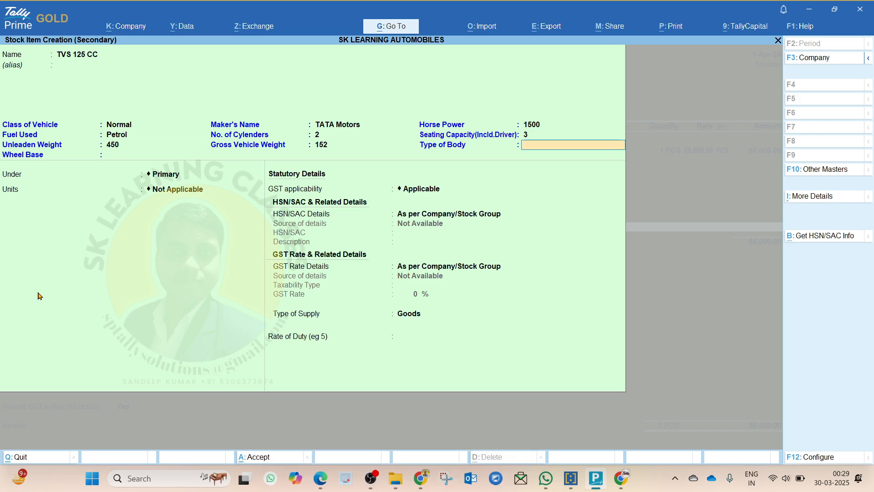
text(253)
key(Return)
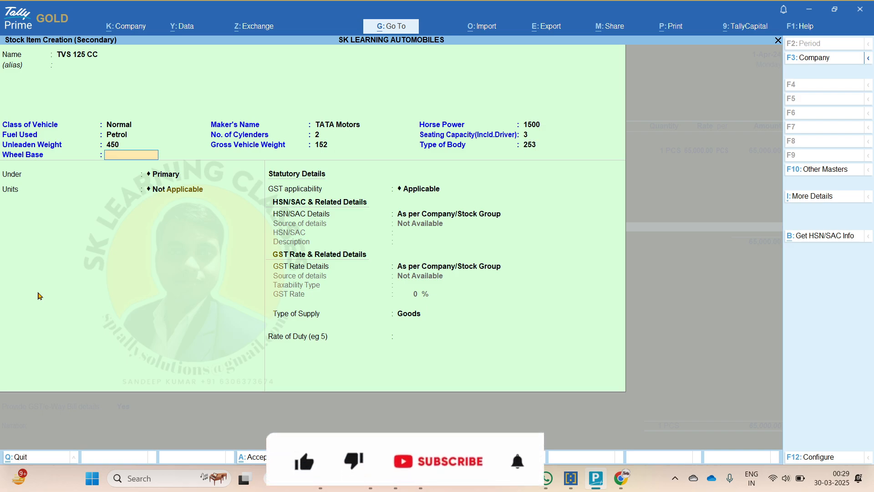
text(152)
key(Return)
key(Return)
Set unit PCS, track chassis numbers, HSN 424585 and 28% taxable GST on Goods
key(Down)
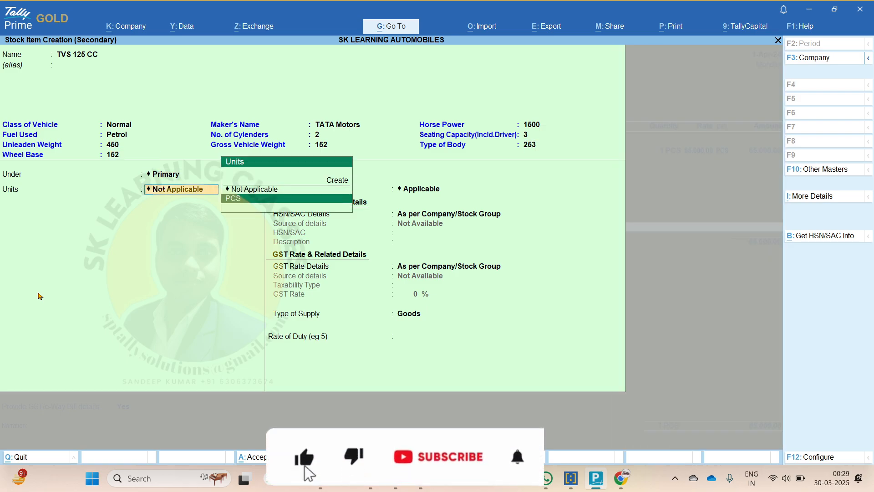
key(Return)
key(y)
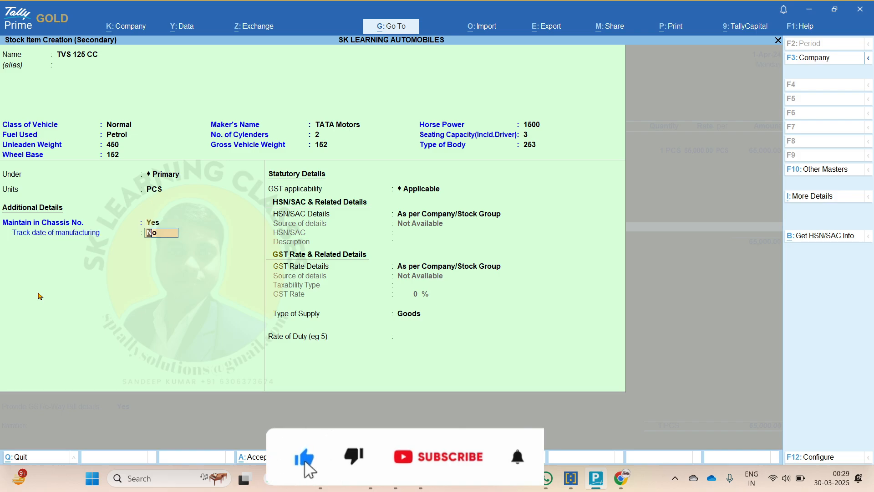
key(Return)
key(Down)
key(Return)
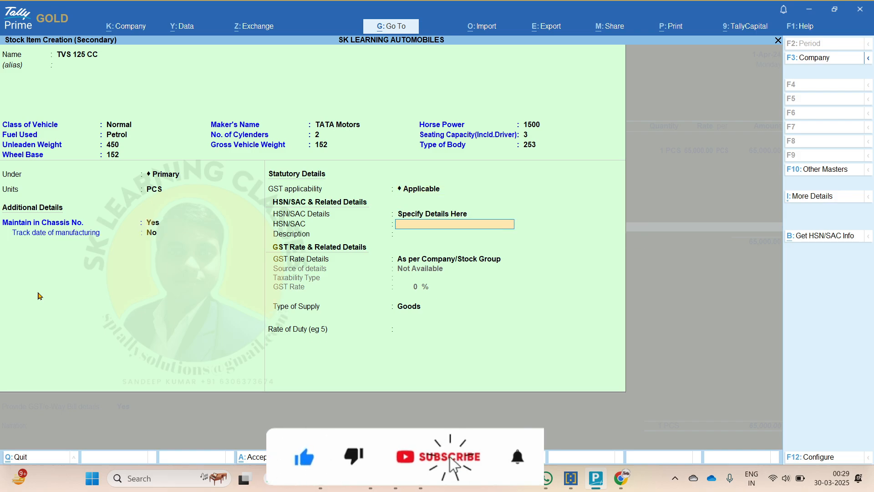
text(424585)
key(Return)
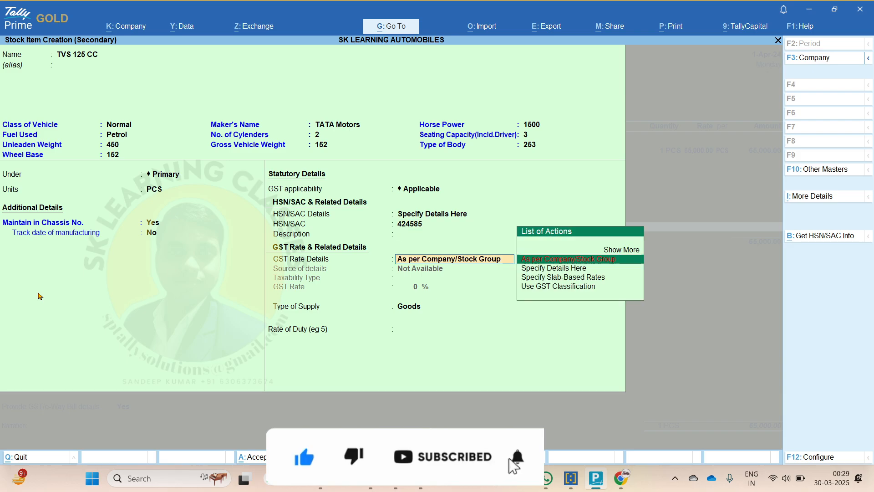
key(Down)
key(Return)
key(Return)
text(28)
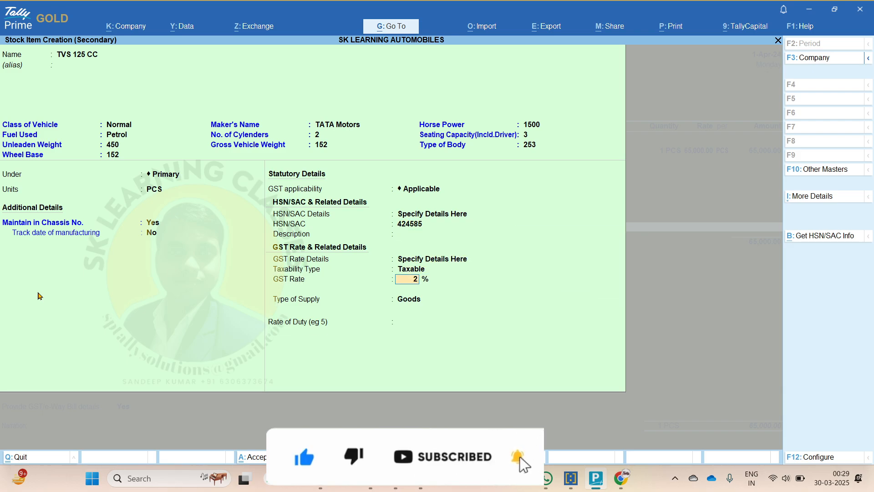
key(Return)
key(Return)
key(Return)
key(Return)
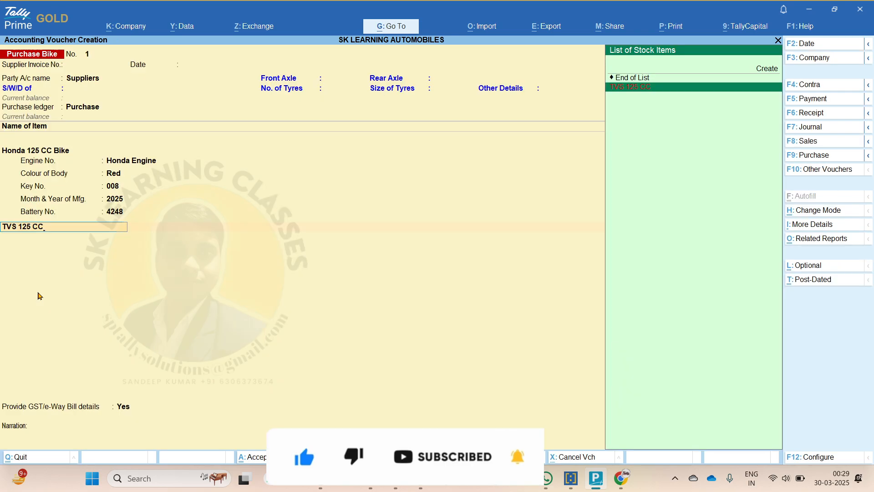
key(Return)
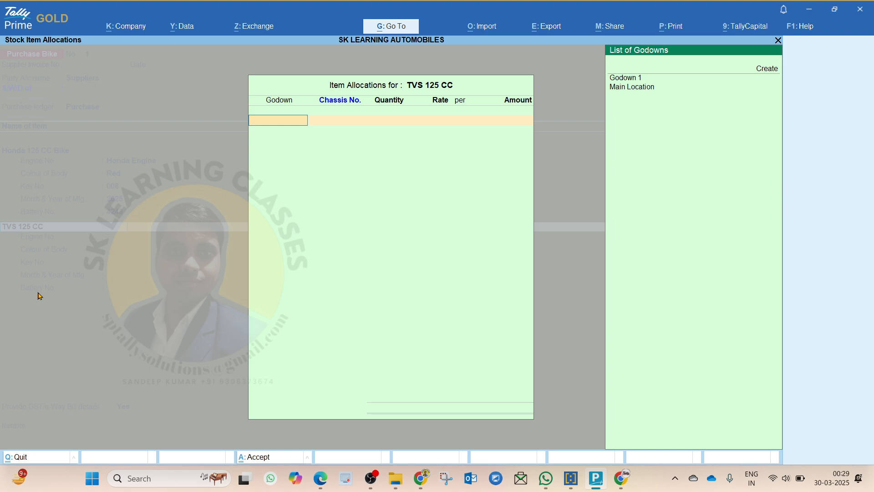
Allocate the TVS 125 CC to Godown 1 under new chassis number T1
key(Down)
key(Down)
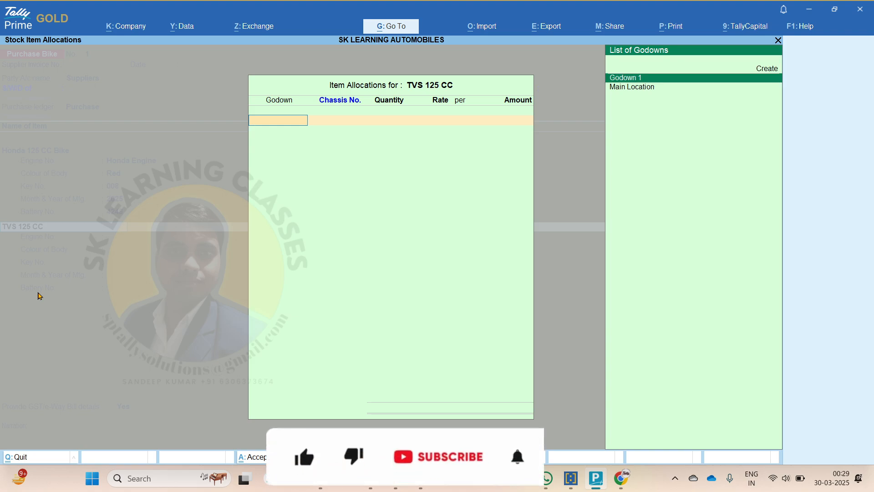
key(Return)
key(Return)
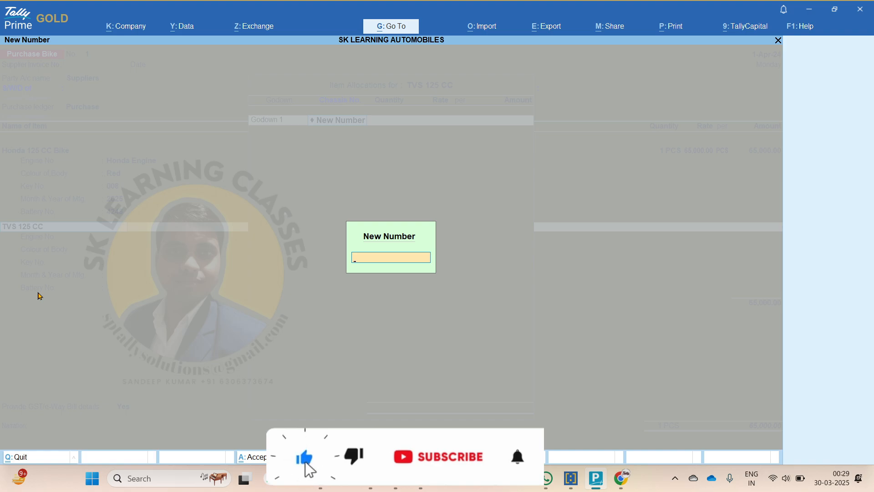
text(T)
text(1)
key(BackSpace)
key(BackSpace)
text(TV)
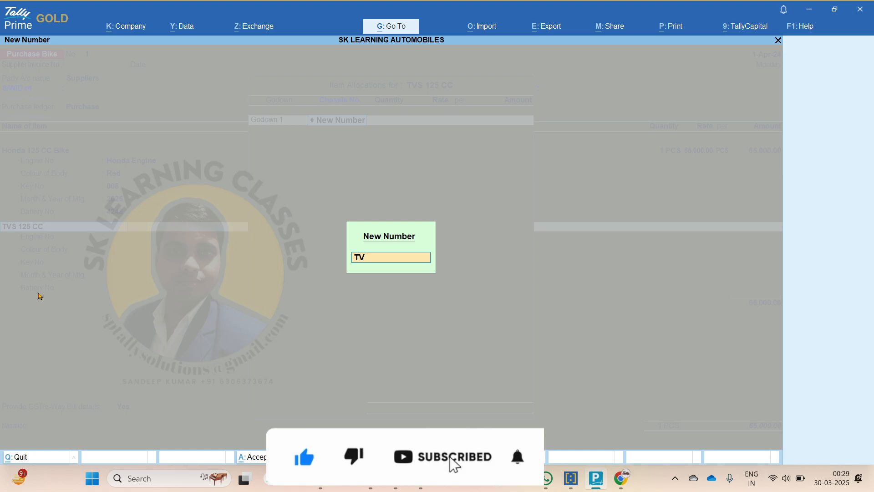
key(BackSpace)
text(1)
key(BackSpace)
key(BackSpace)
text(T1)
key(Return)
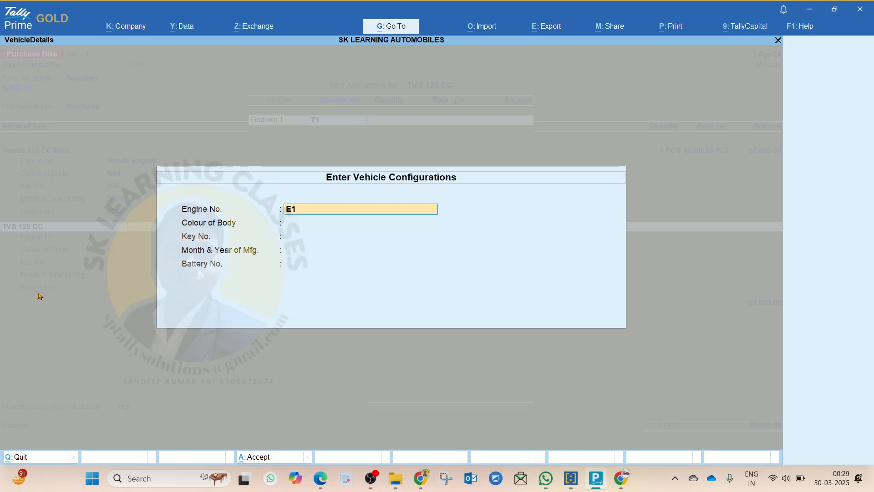
Record T1's vehicle details: engine E1, colour C1, key K1, year Y1, battery B1
key(Return)
text(C1)
key(Return)
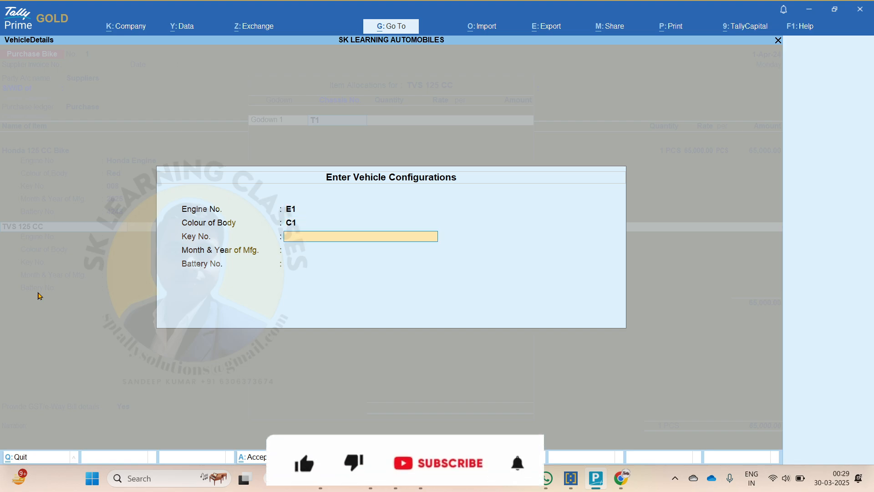
text(K1)
key(Return)
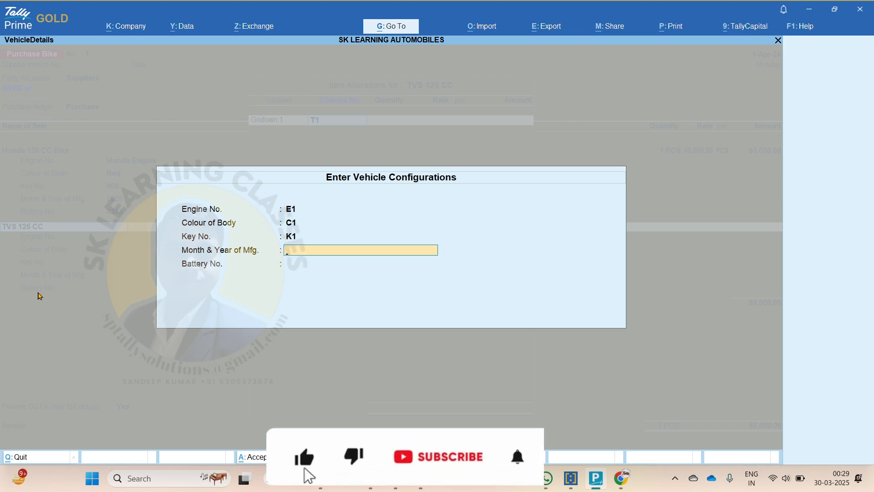
text(Y1)
key(Return)
text(B1)
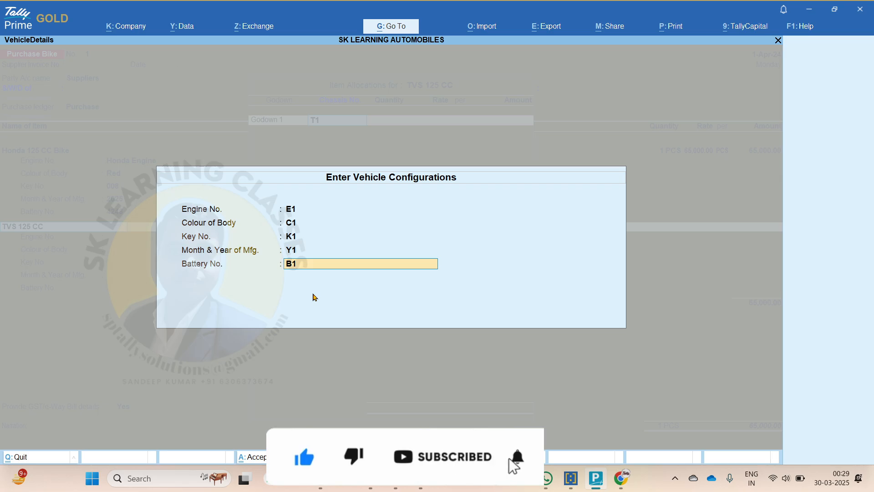
key(Return)
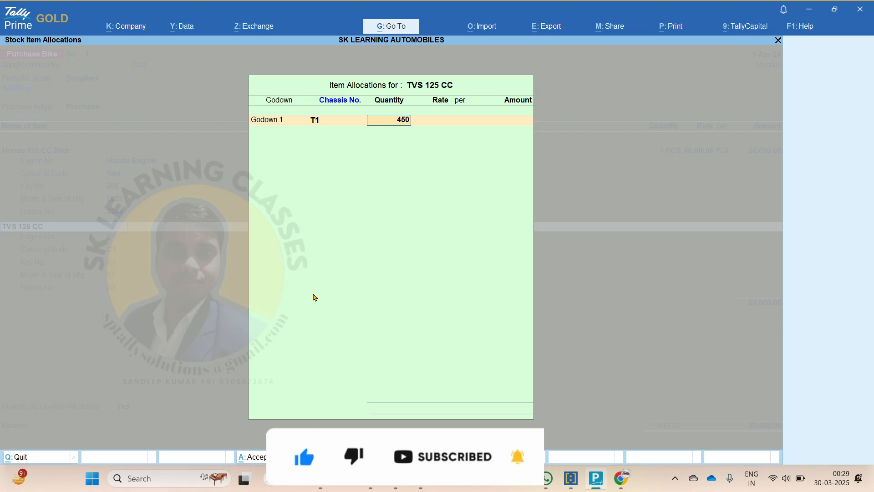
Set the T1 bike to quantity 1 at a rate of 45,000 and return to the voucher
key(BackSpace)
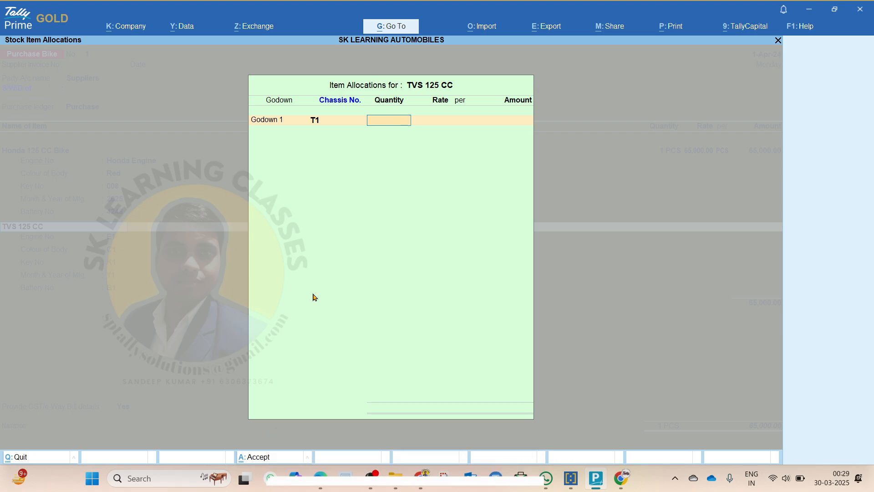
text(1)
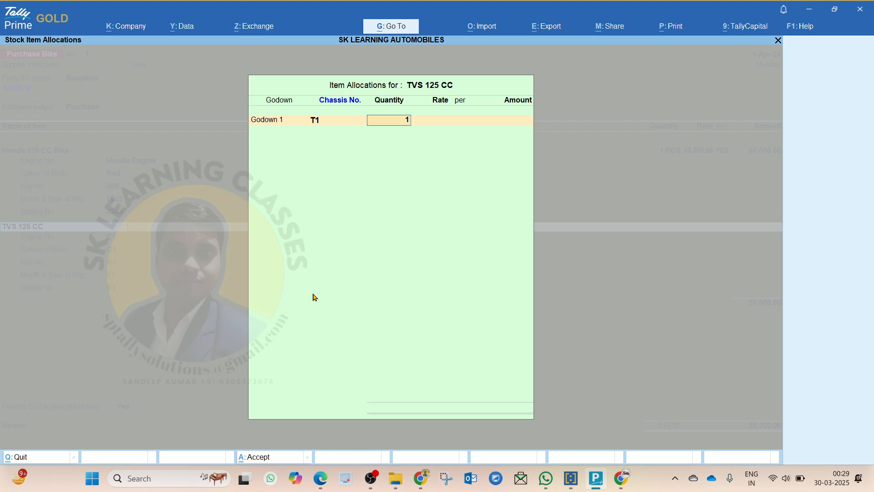
key(BackSpace)
text(5)
key(Return)
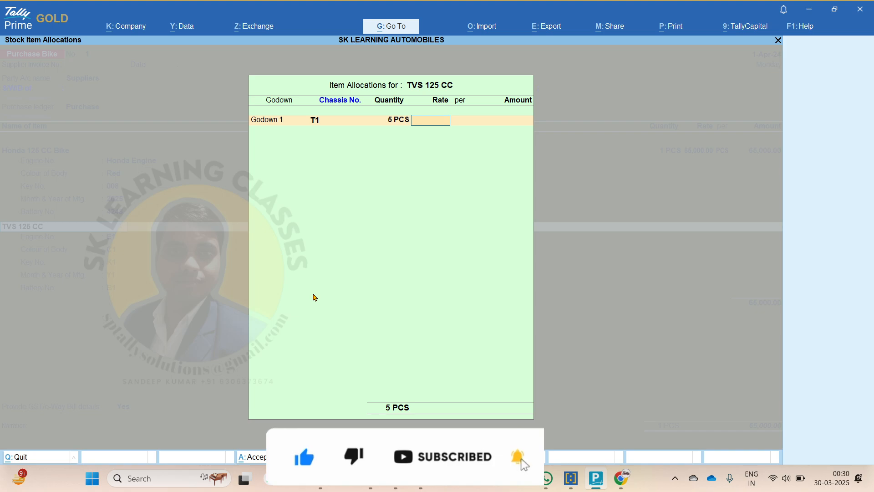
key(BackSpace)
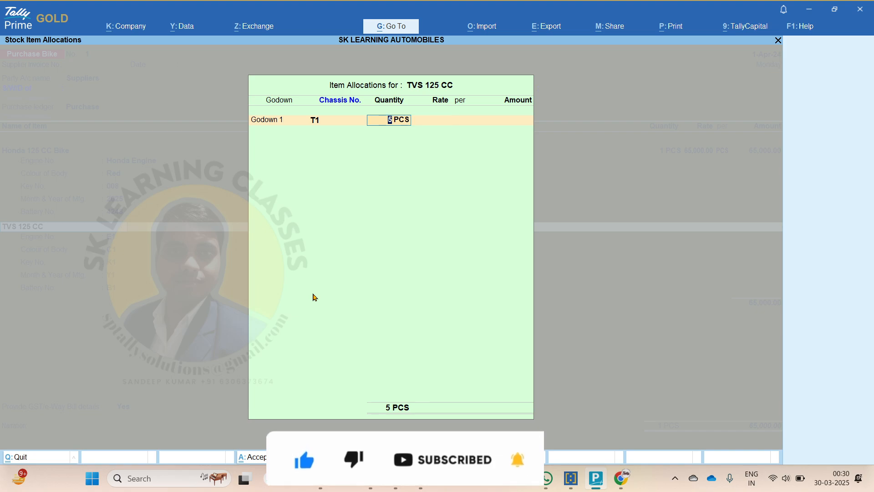
text(1)
key(Return)
text(45000)
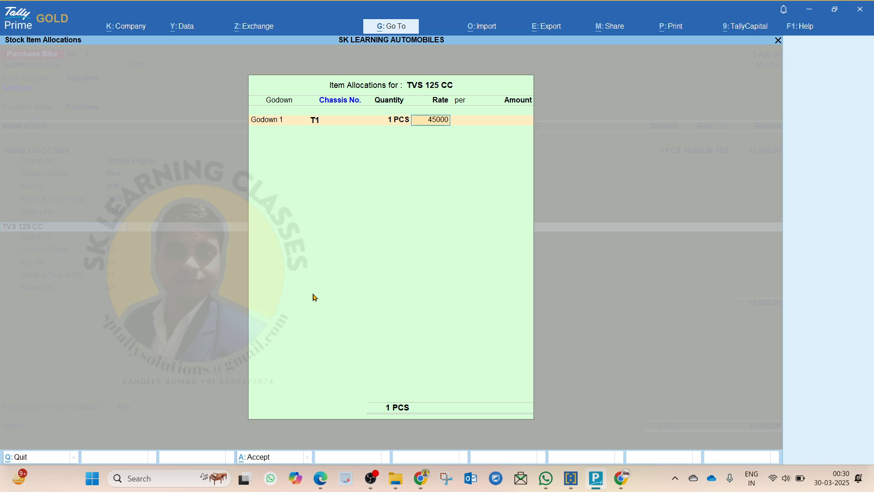
key(Return)
key(Return)
key(Return)
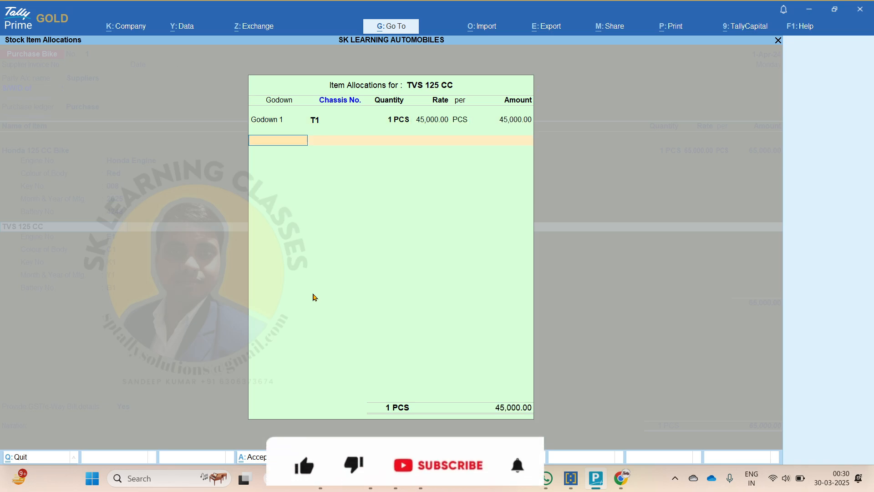
key(Return)
key(Return)
key(Return)
key(Return)
key(Return)
key(Return)
key(Return)
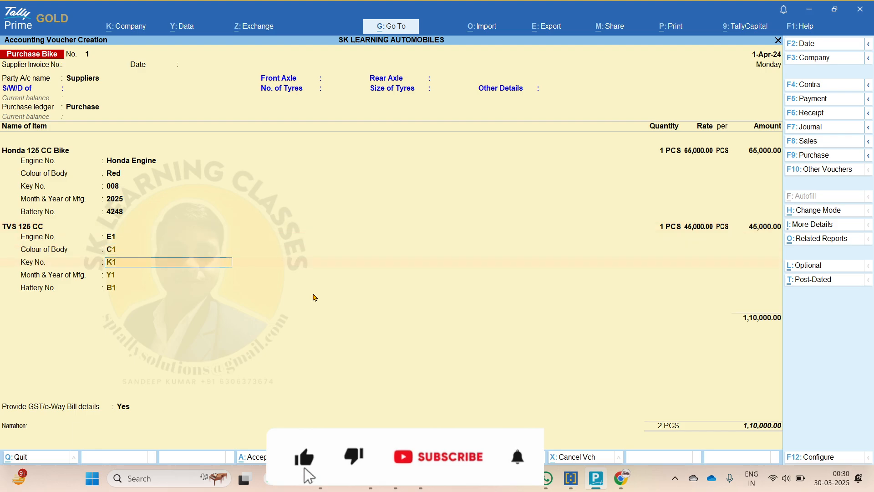
Reopen the TVS 125 CC allocations and add a Godown 1 row with new chassis T2
text(tv)
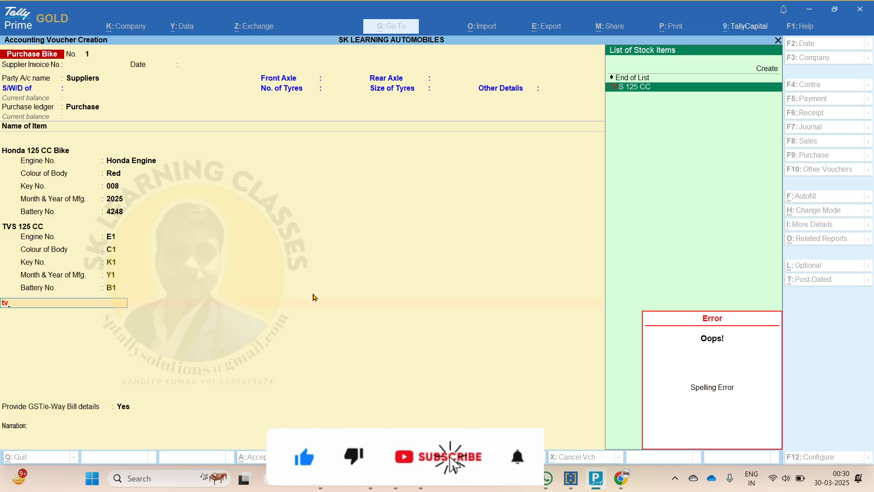
key(BackSpace)
key(BackSpace)
key(BackSpace)
key(BackSpace)
key(BackSpace)
key(BackSpace)
key(BackSpace)
key(BackSpace)
key(BackSpace)
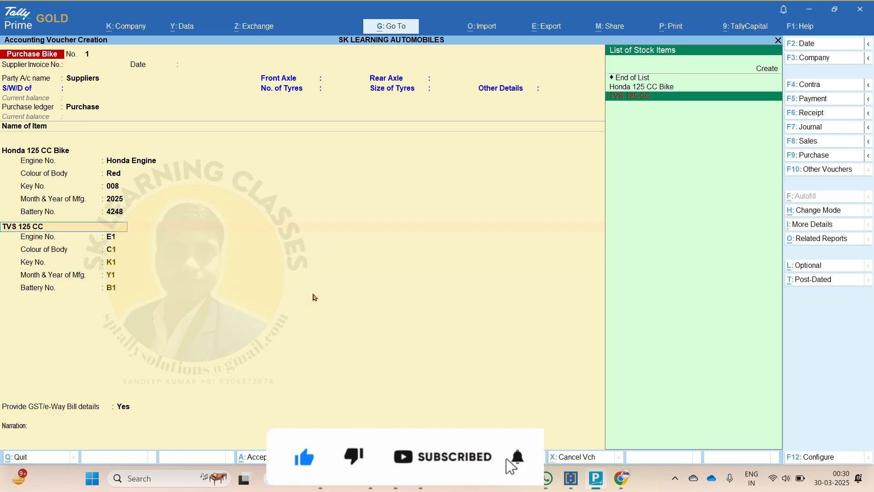
key(Return)
key(Return)
key(Return)
key(Return)
key(Return)
key(Return)
key(Return)
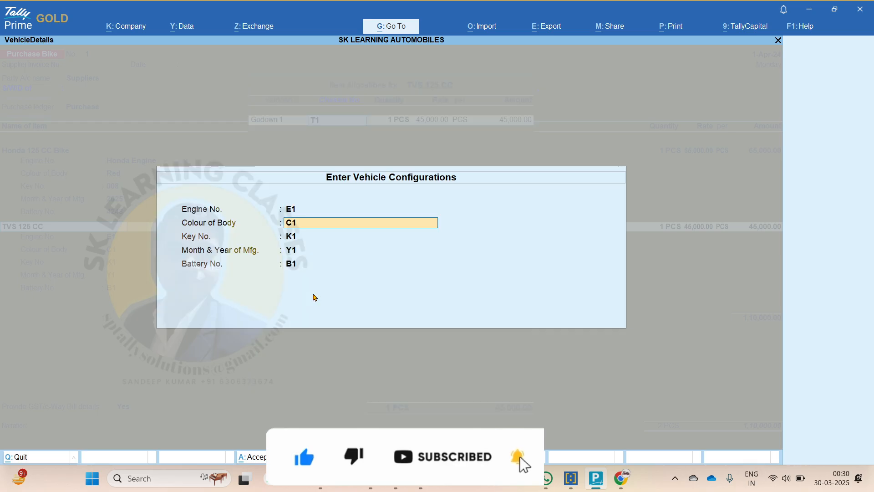
key(Return)
key(Return)
key(Return)
key(Return)
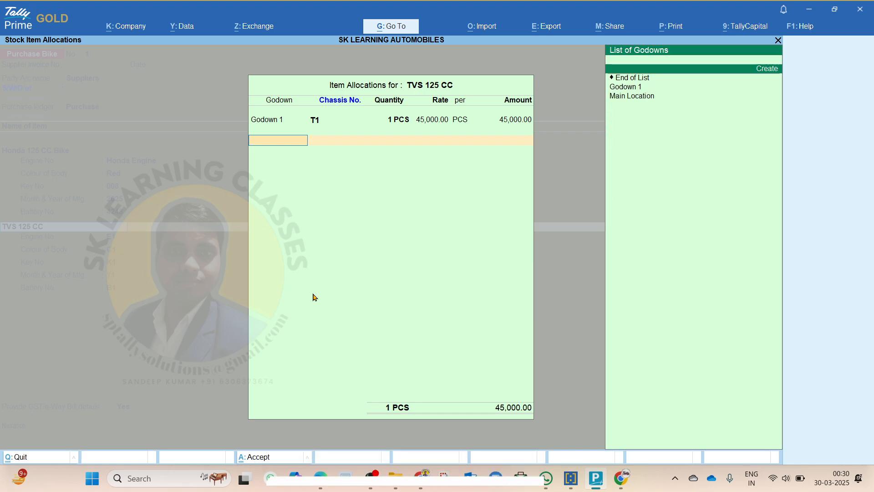
key(Down)
key(Down)
key(Return)
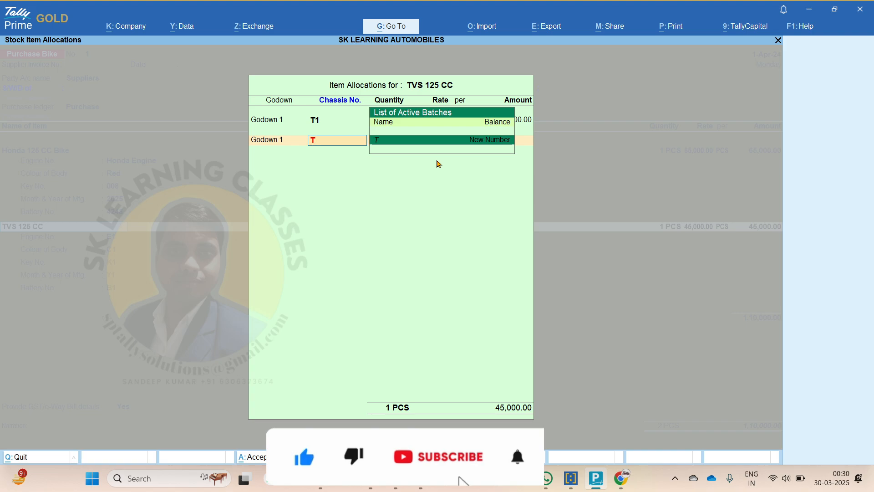
text(T2)
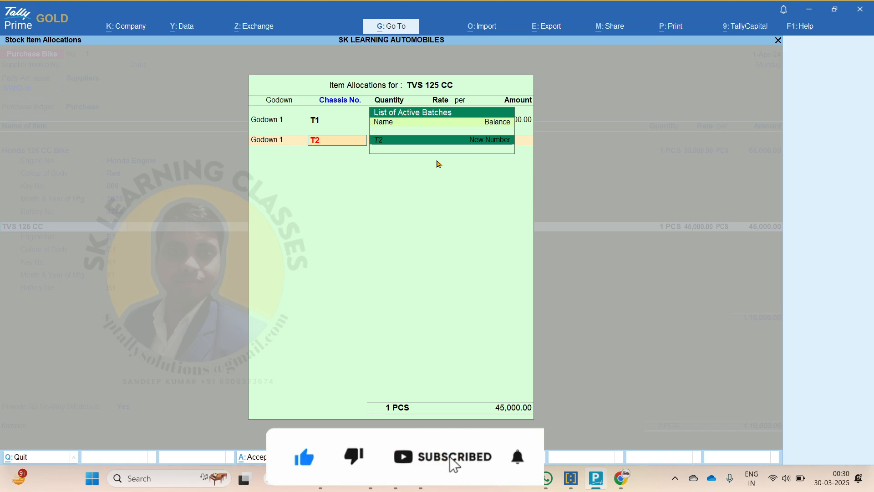
key(Return)
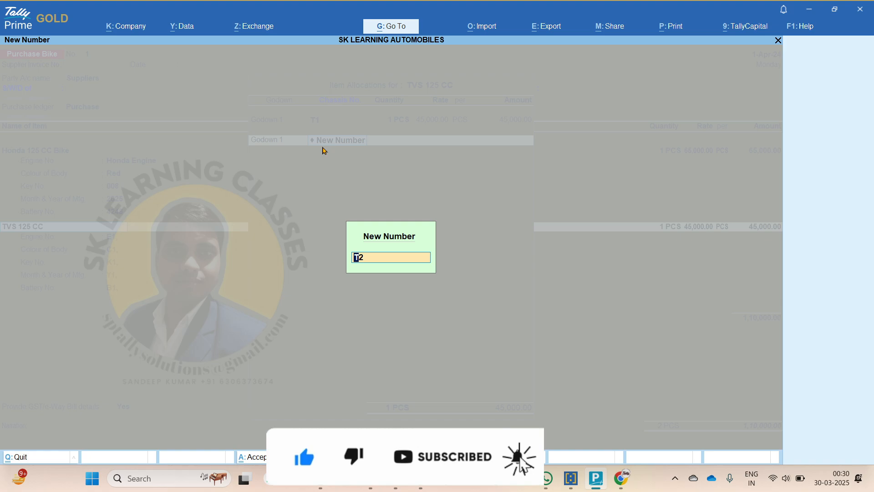
key(Return)
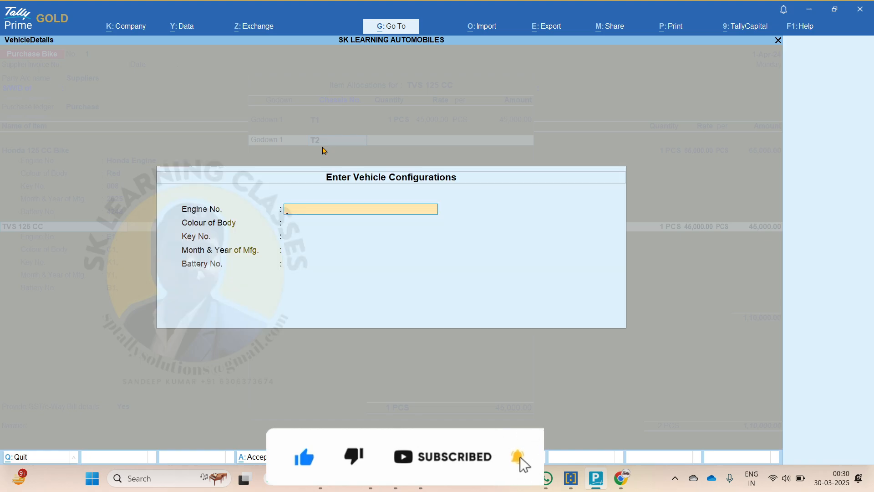
Fill T2's details E2, C2, K2, Y2, B2 and accept it at 45,000
text(E2)
key(Return)
text(C2)
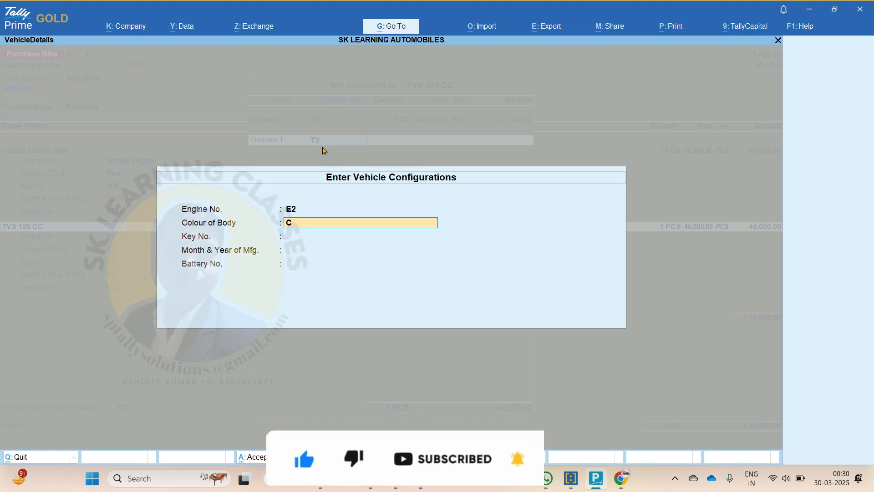
key(Return)
text(K2)
key(Return)
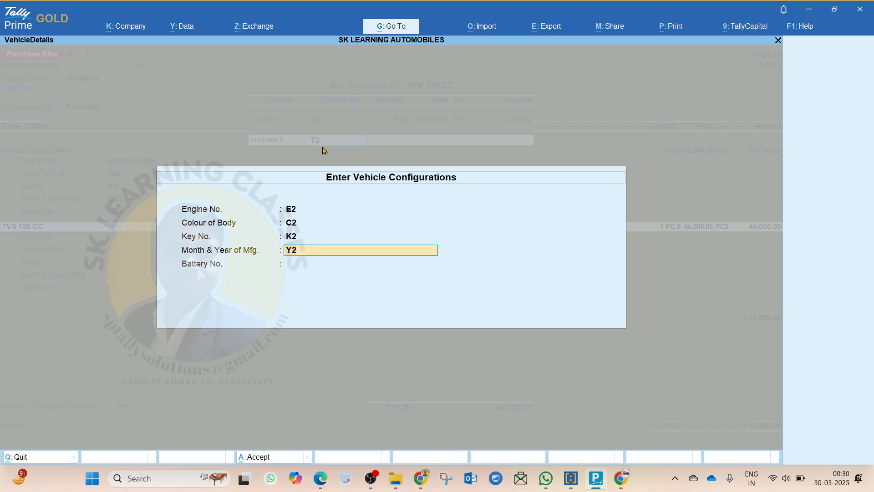
text(Y2)
key(Return)
key(Return)
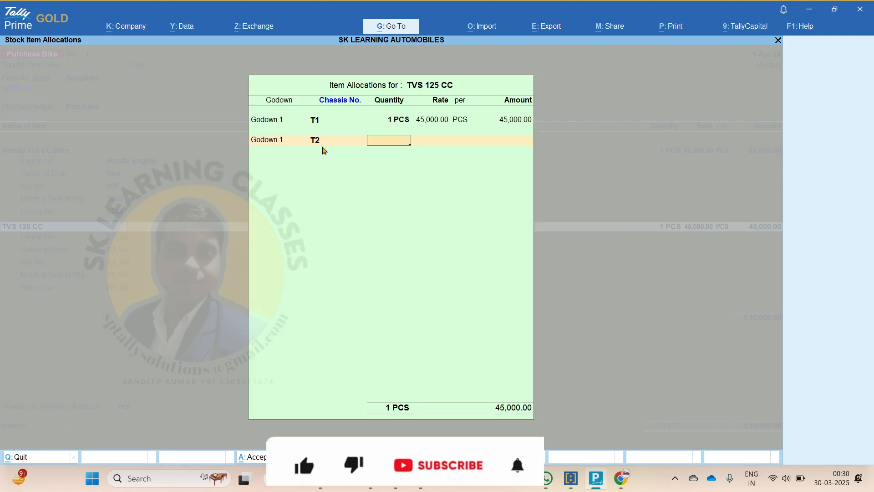
text(1)
key(Return)
key(Return)
key(Return)
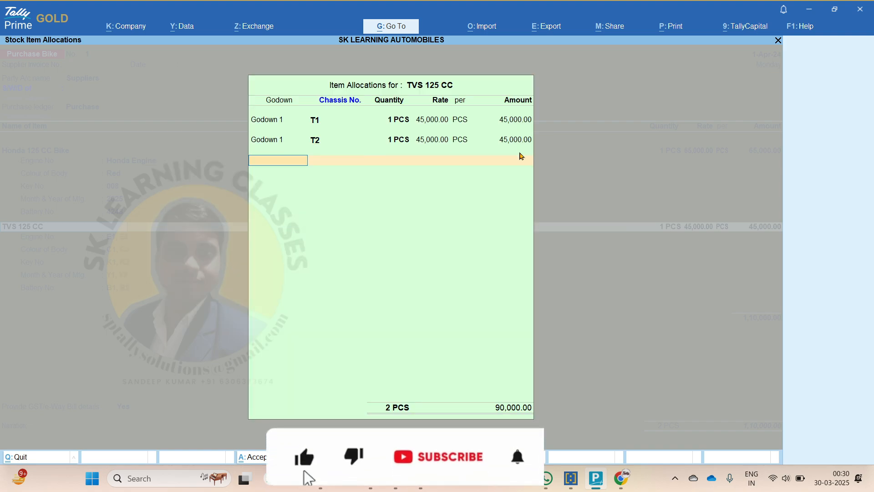
key(Return)
key(BackSpace)
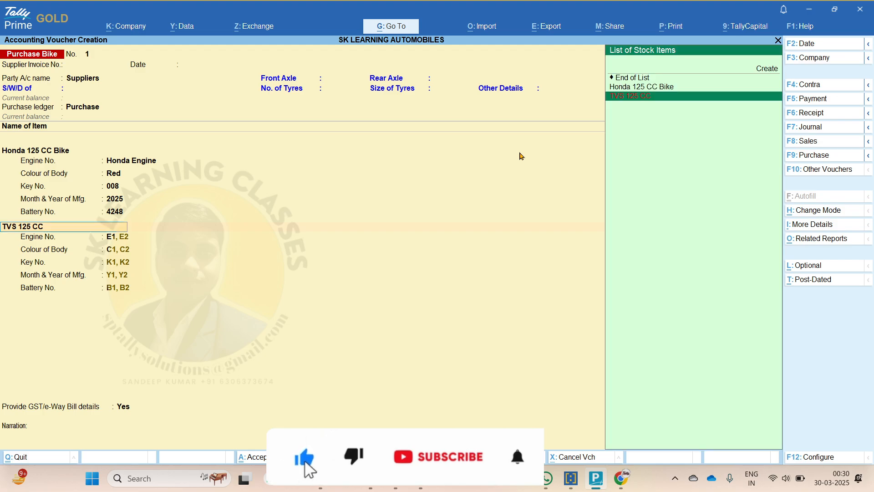
key(Return)
Add a third Godown 1 allocation row with new chassis number T3
key(Return)
key(Return)
key(Return)
key(Return)
key(Return)
key(Return)
key(Return)
key(Return)
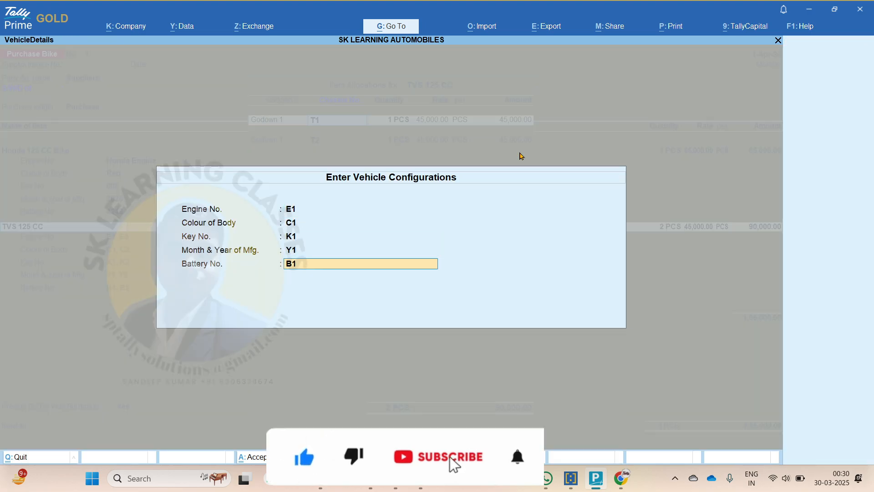
key(Return)
key(Return)
key(Return)
key(Return)
key(Return)
key(Return)
key(Return)
key(Return)
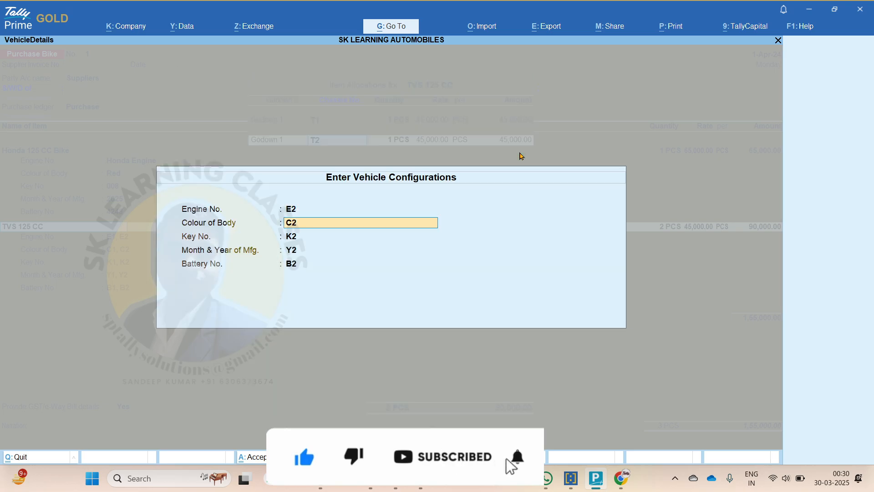
key(Return)
key(Return)
key(Return)
key(Return)
key(Return)
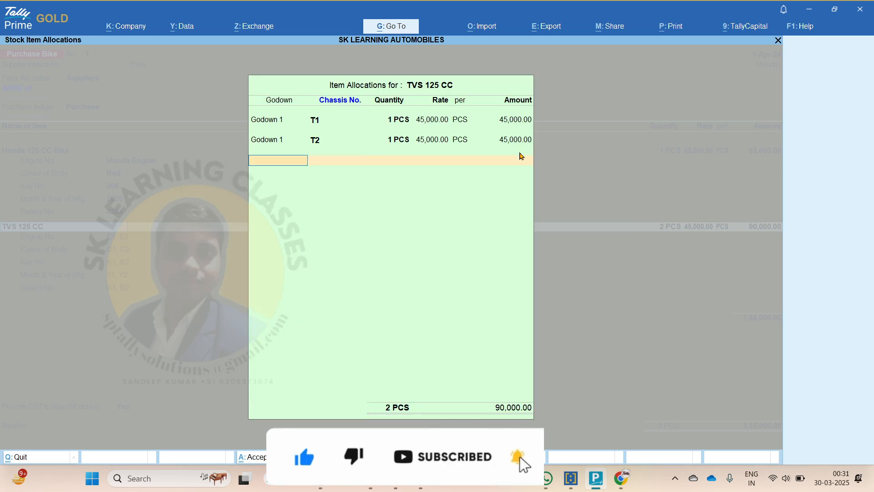
key(Down)
key(Return)
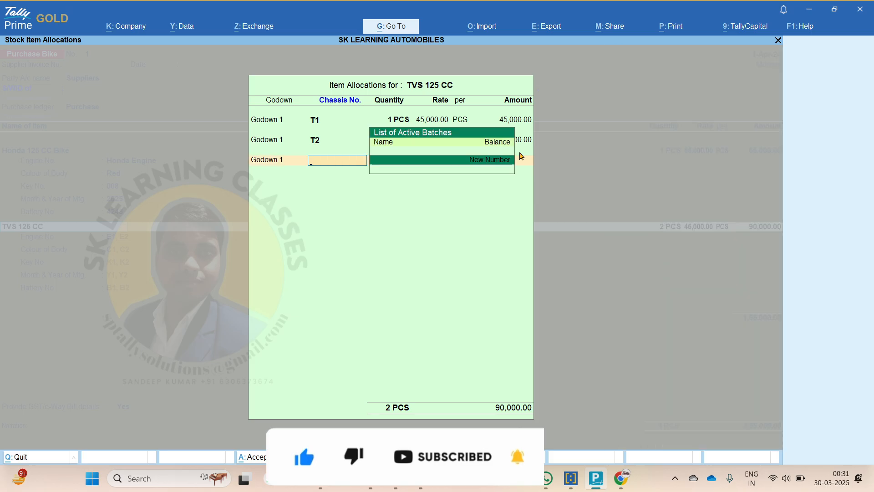
text(T3)
key(Return)
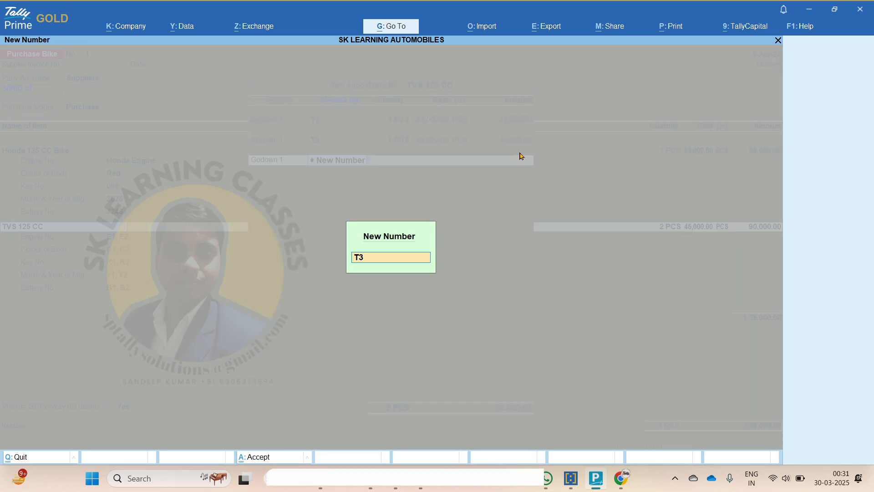
key(Return)
Enter T3's details E3, C3, K3, Y3, B3 and quantity 1
text(E)
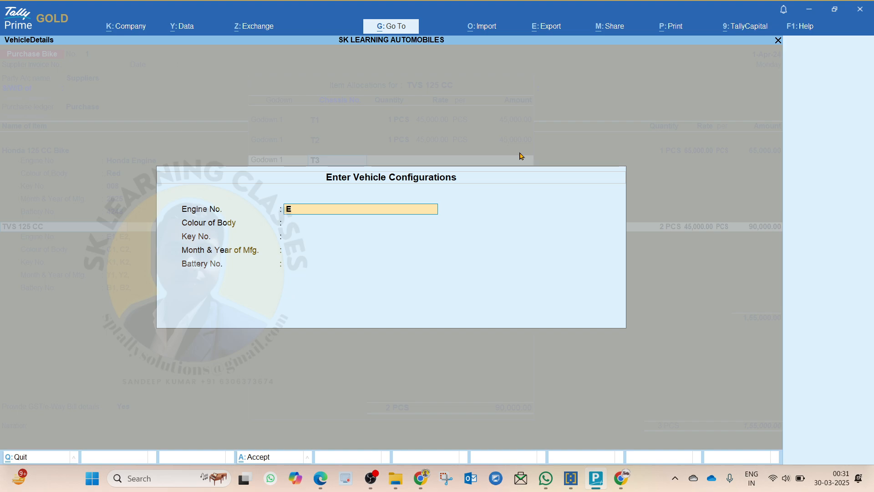
text(3)
key(Return)
text(C3)
key(Return)
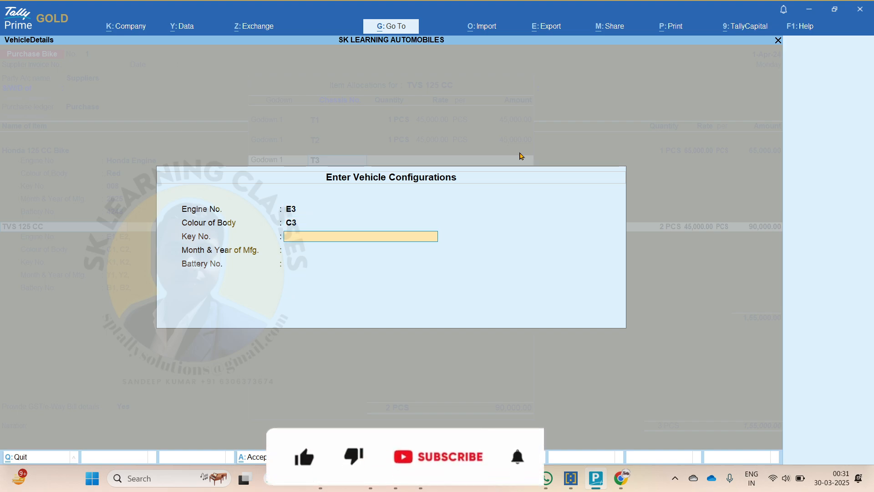
text(K3)
key(Return)
text(Y3)
key(Return)
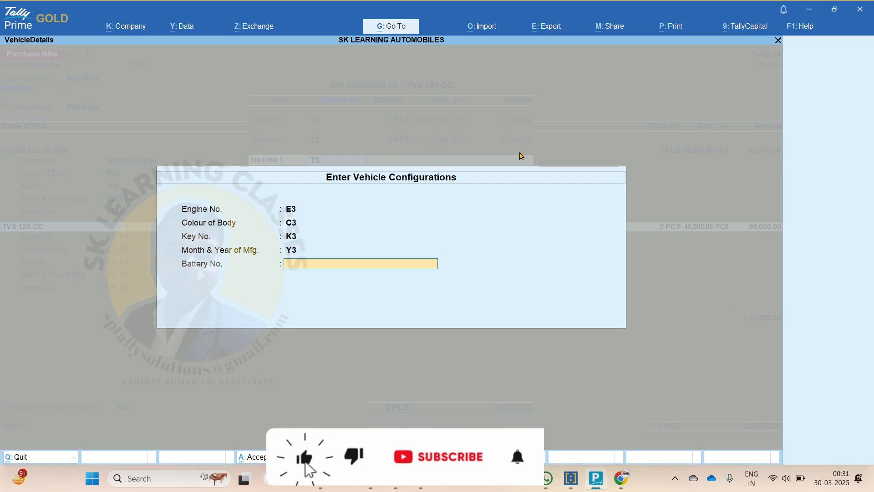
text(B3)
key(Return)
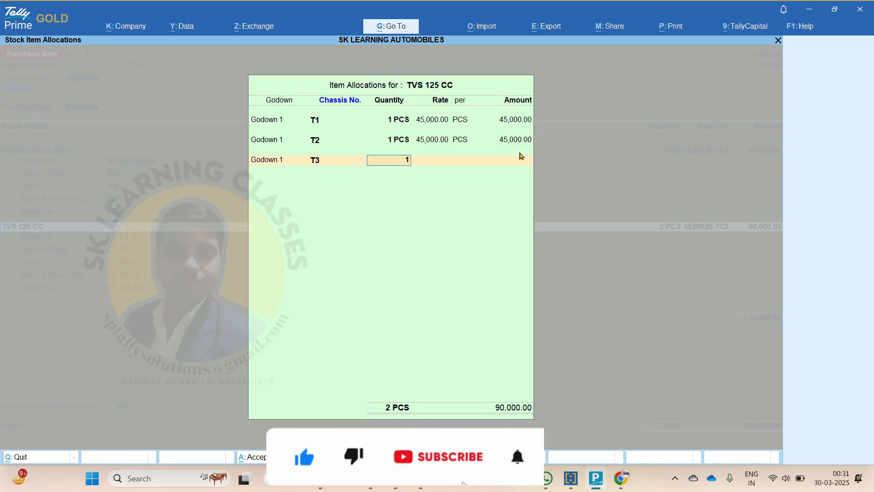
key(Return)
key(Return)
key(Return)
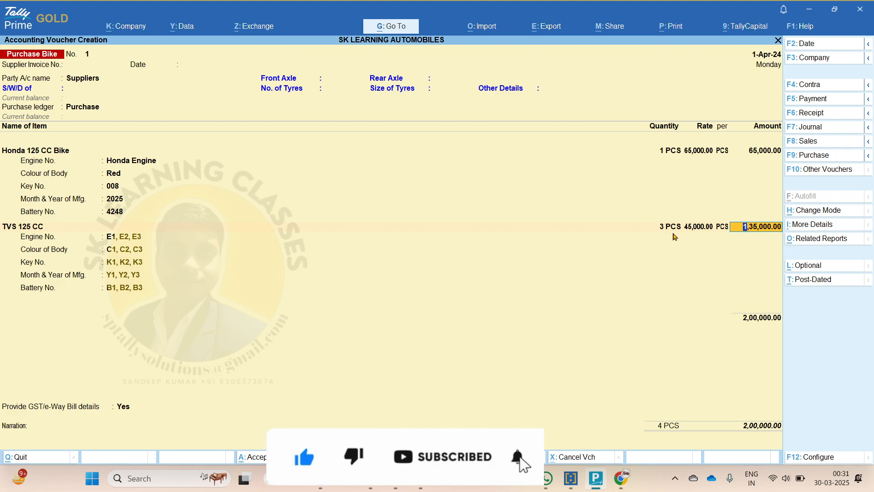
Close the item list after the TVS line without creating another stock item
key(Return)
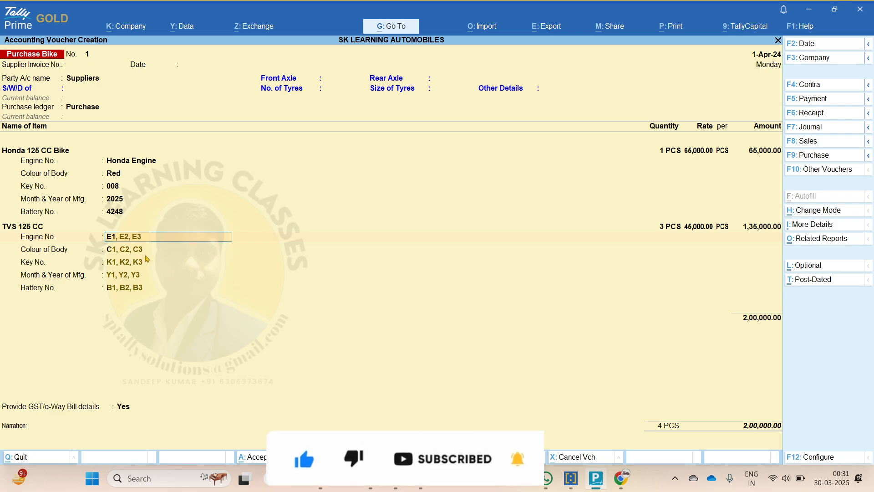
key(Return)
key(Return)
key(Return)
key(Return)
key(Return)
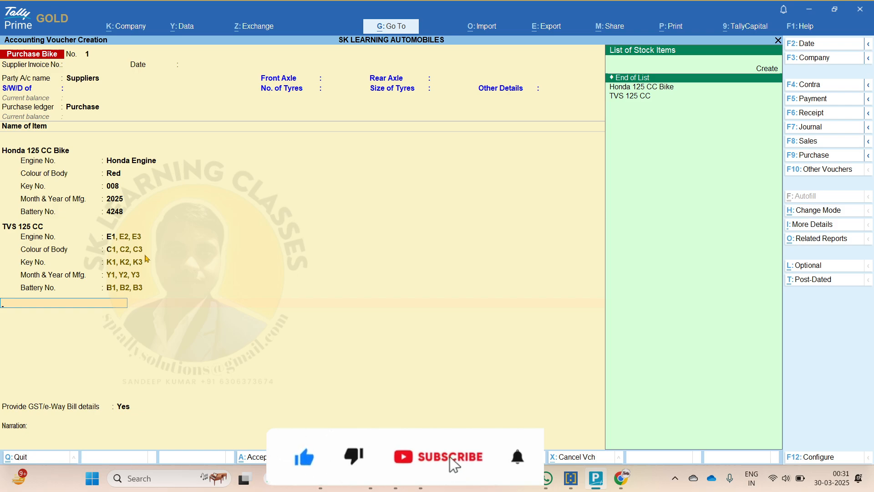
key(Up)
key(Return)
key(Escape)
key(Return)
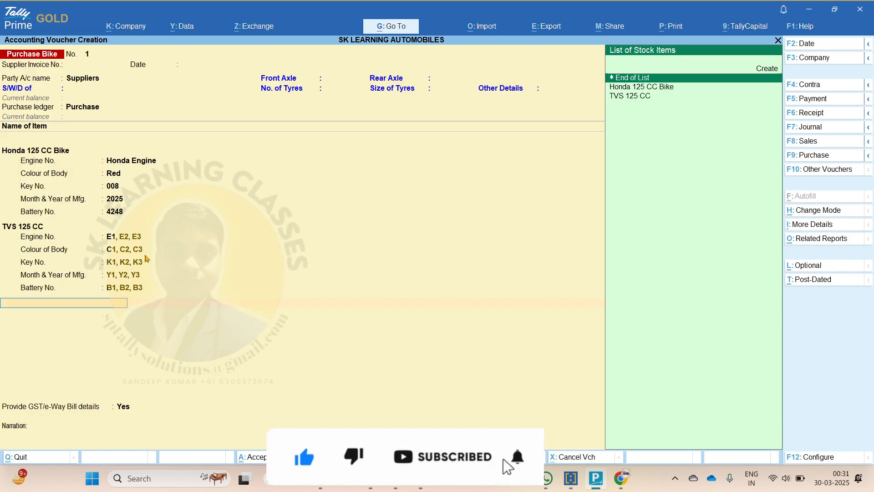
key(Return)
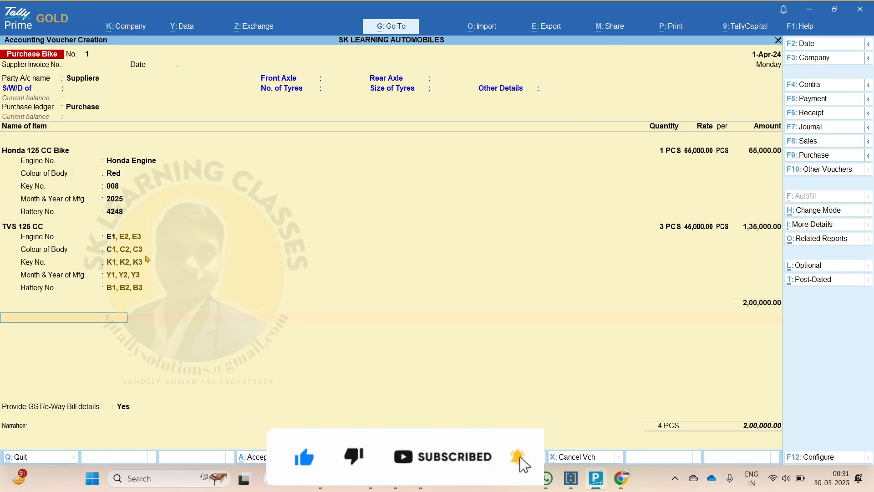
Create a CGST ledger under Duties & Taxes with GST duty type and CGST tax type
key(alt+c)
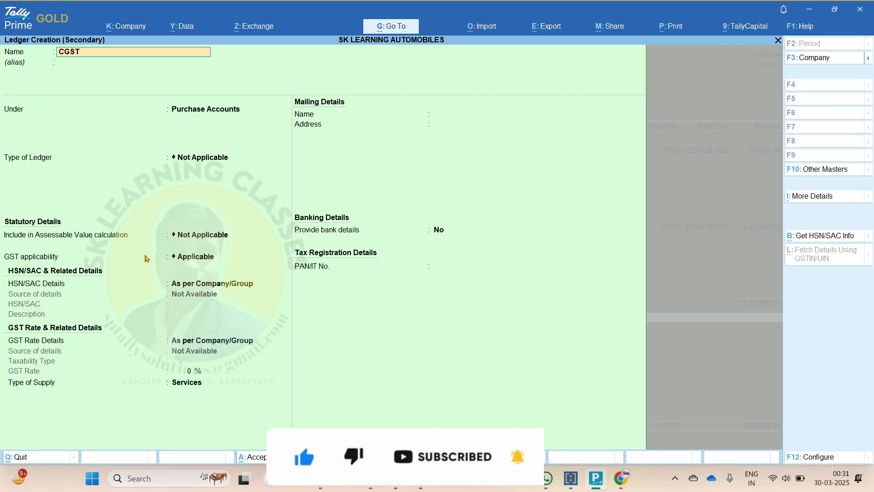
key(Return)
text(Du)
key(Return)
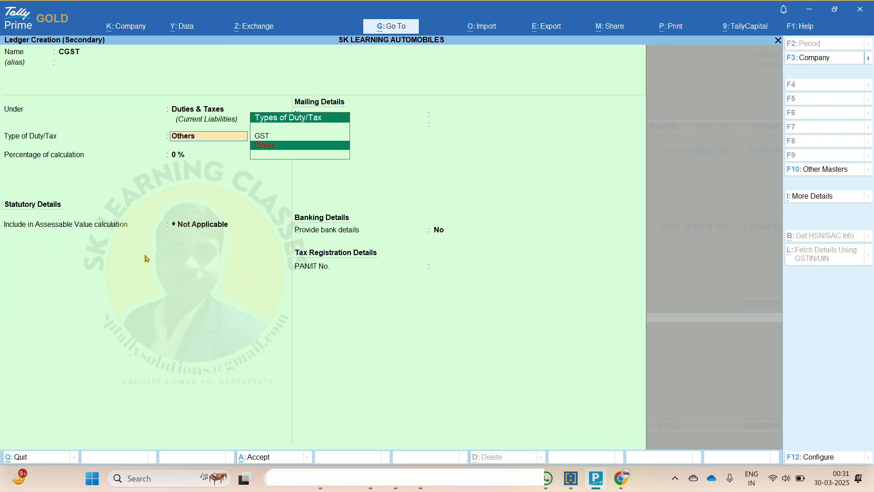
text(G)
key(Return)
text(C)
key(Return)
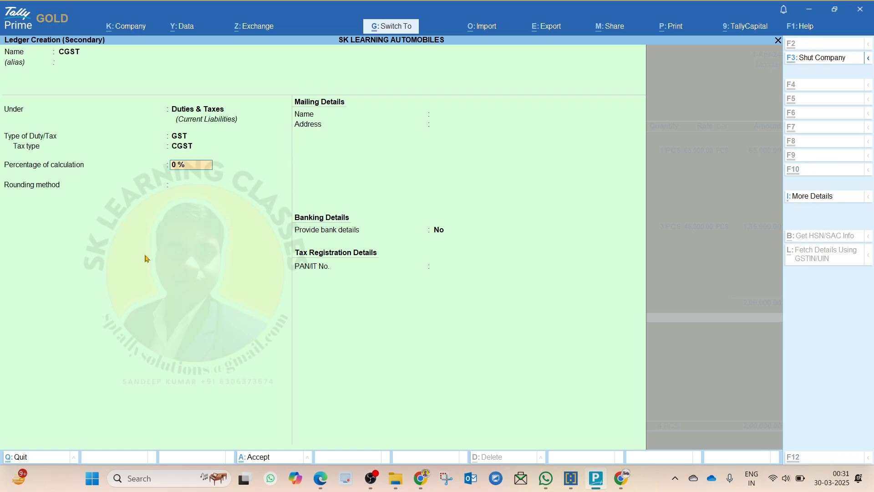
key(ctrl+a)
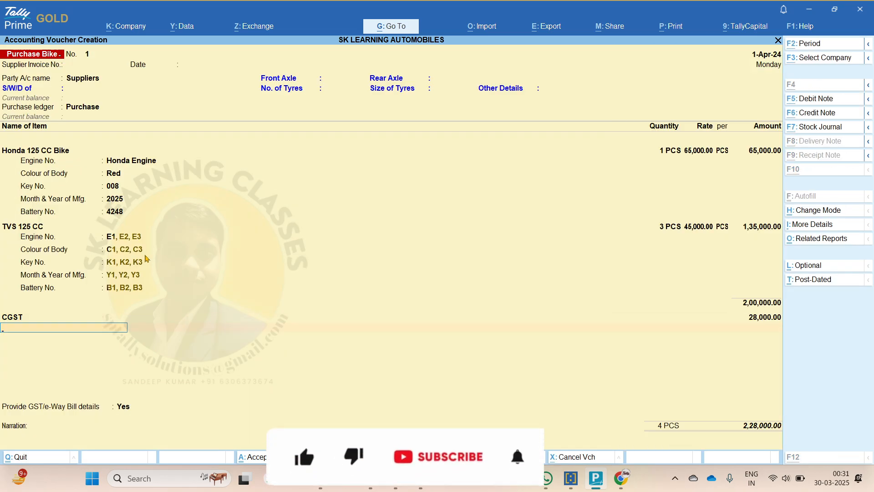
Create an SGST ledger under Duties & Taxes with SGST/UTGST tax type, then save the voucher
key(alt+c)
text(S)
key(Return)
key(Return)
key(Return)
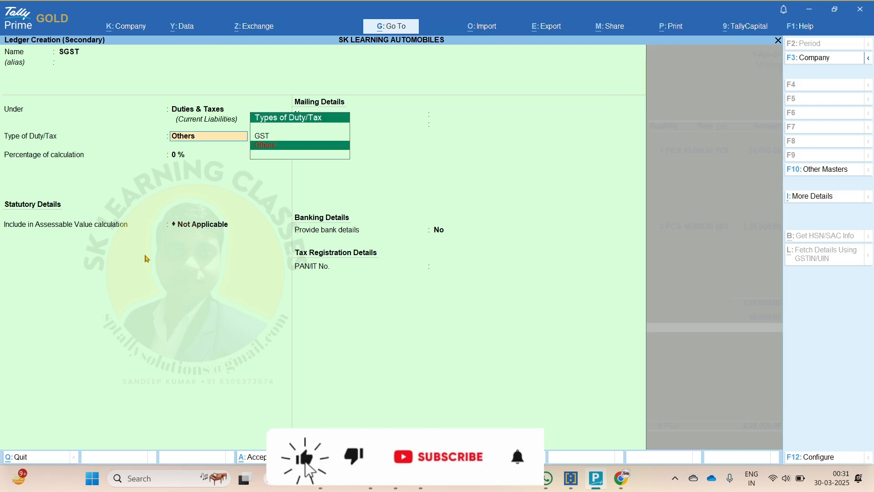
key(Up)
key(Return)
key(Down)
key(Return)
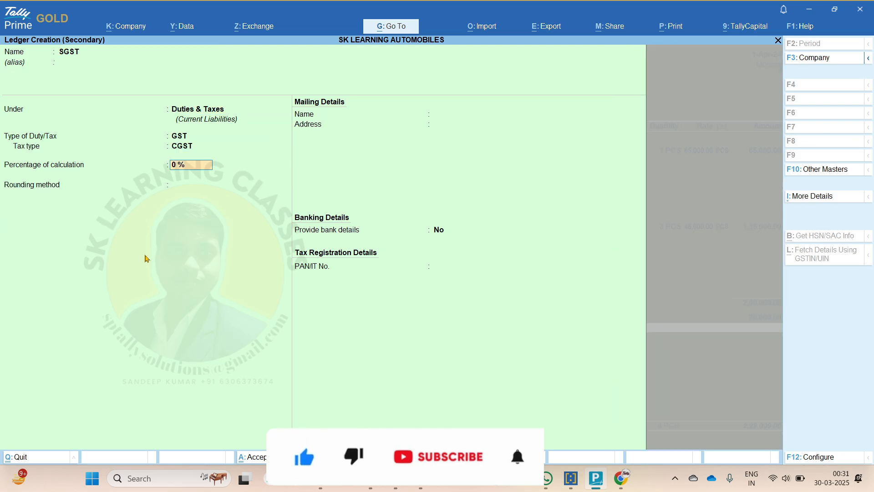
key(BackSpace)
key(Down)
key(Return)
key(ctrl+a)
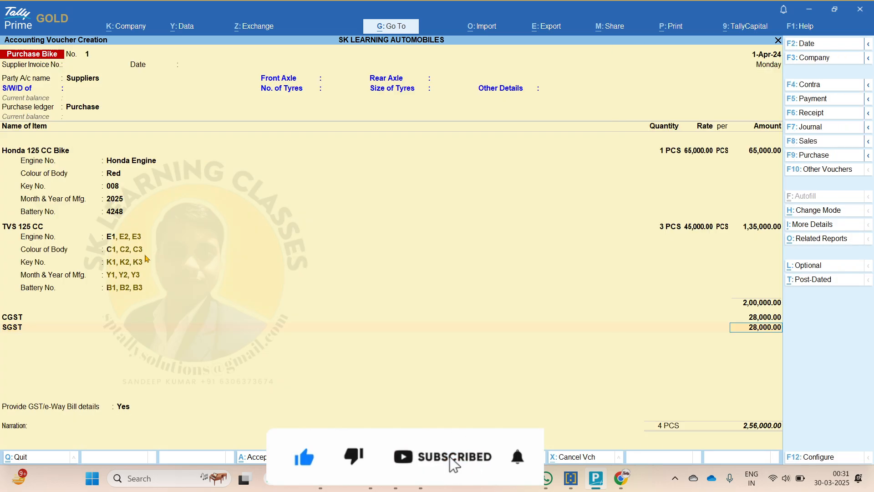
key(ctrl+a)
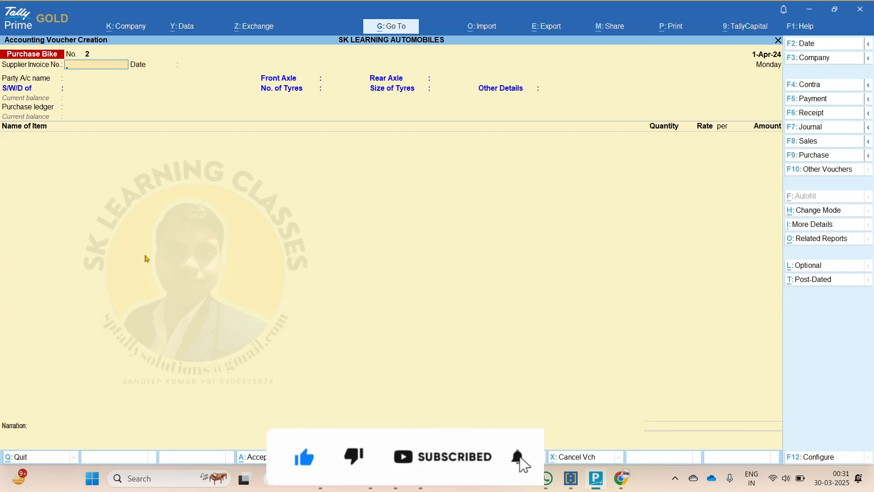
Go back to the Gateway of Tally and open the Stock Summary report
key(Escape)
key(Down)
key(Down)
key(Down)
key(Down)
key(Down)
key(Down)
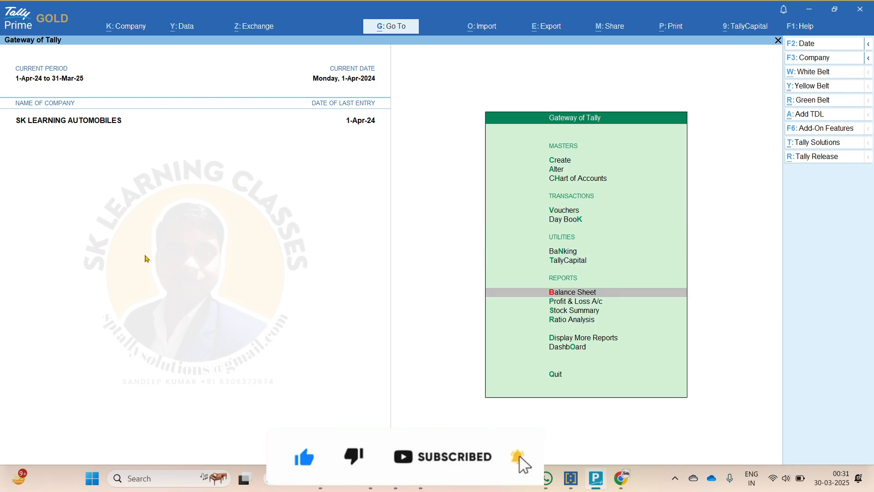
key(Return)
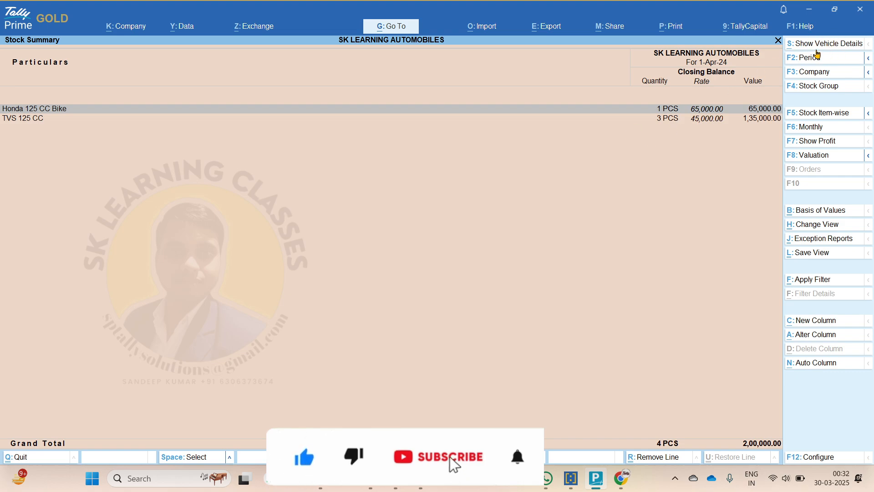
key(ctrl+1)
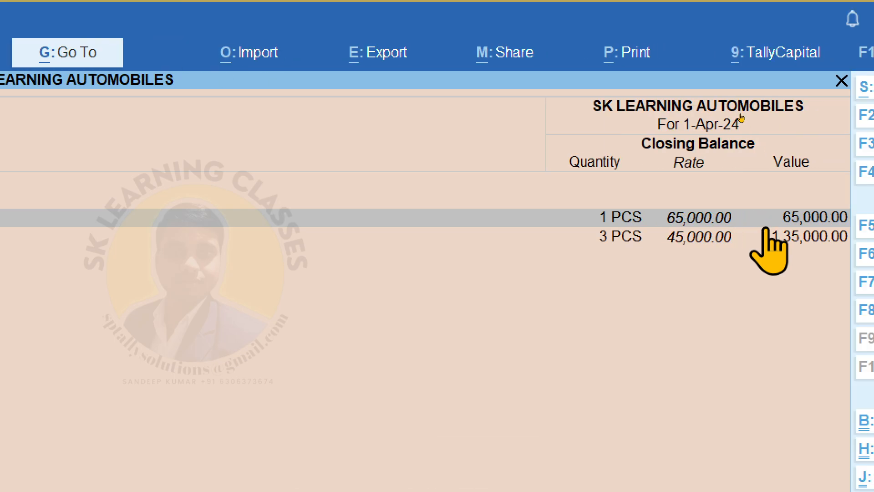
Show each bike's chassis and engine numbers in the detailed view, then close the report
click(794, 87)
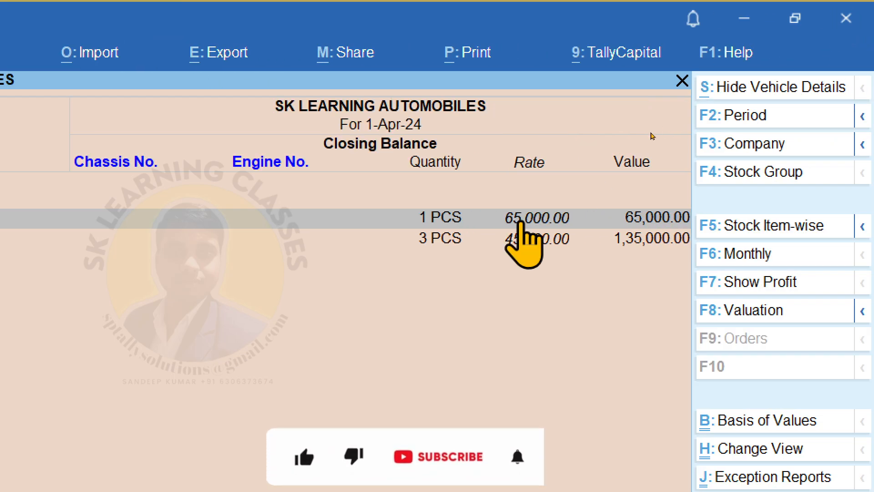
key(ctrl+4)
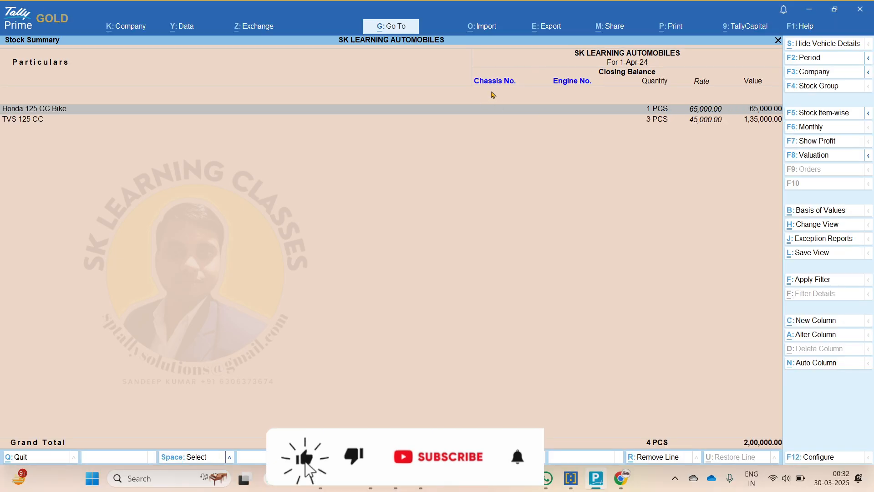
key(alt+F5)
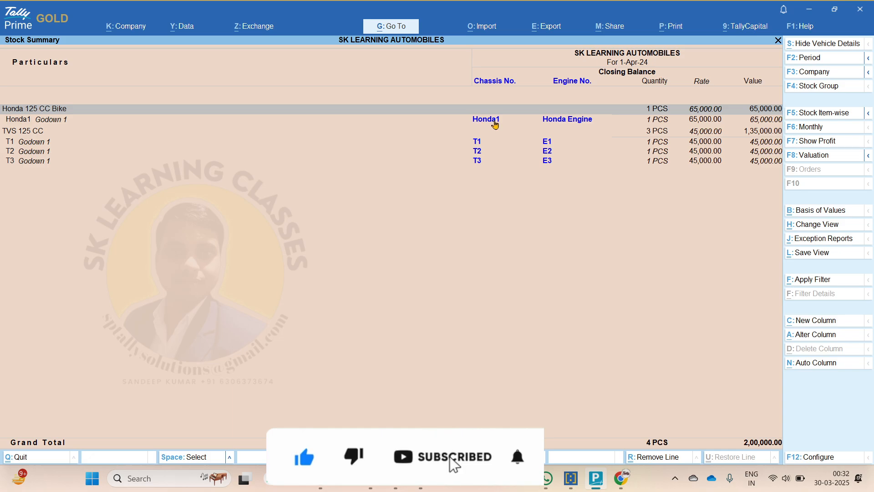
key(Down)
key(Down)
key(Down)
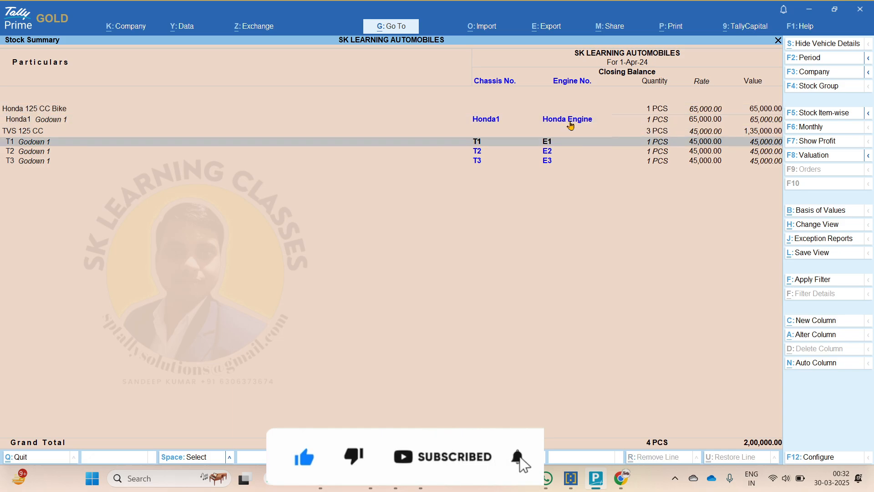
key(Up)
key(shift+Down)
key(shift+Down)
key(shift+Down)
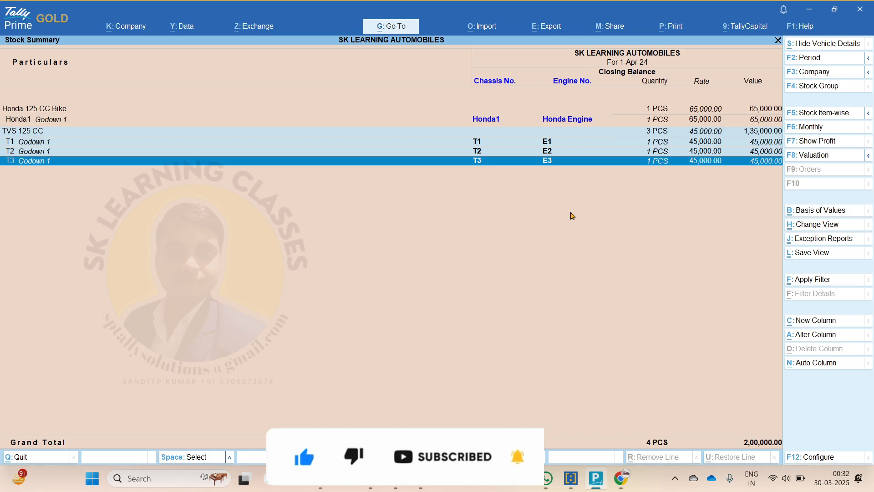
key(Escape)
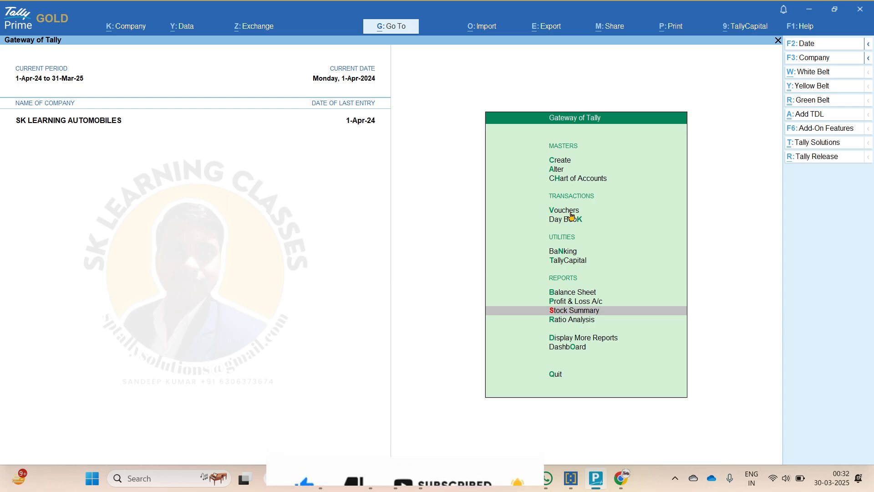
Open voucher entry and choose the Sales Bike voucher type instead of plain Sales
key(Up)
key(Up)
key(Up)
key(Up)
key(Up)
key(Up)
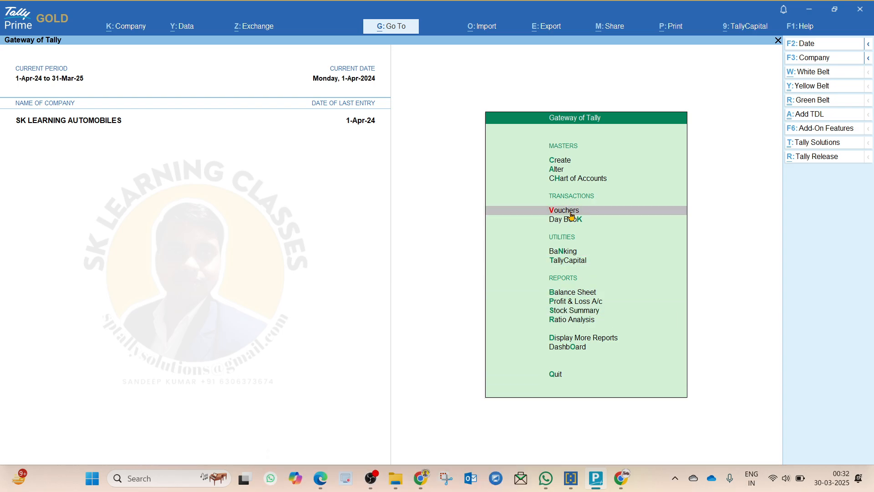
key(Return)
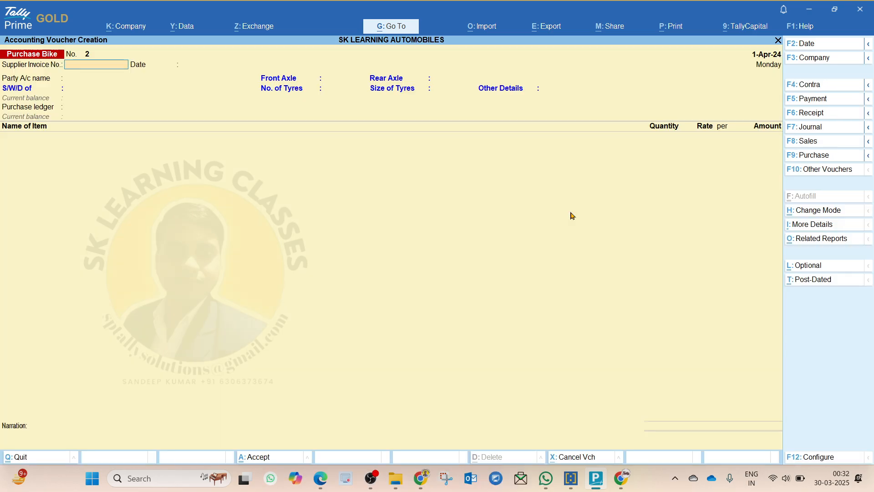
click(802, 142)
key(Return)
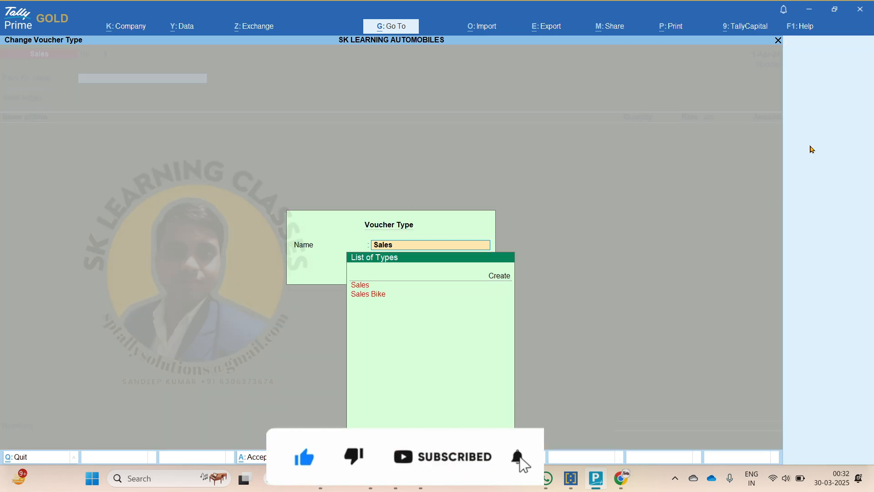
click(807, 141)
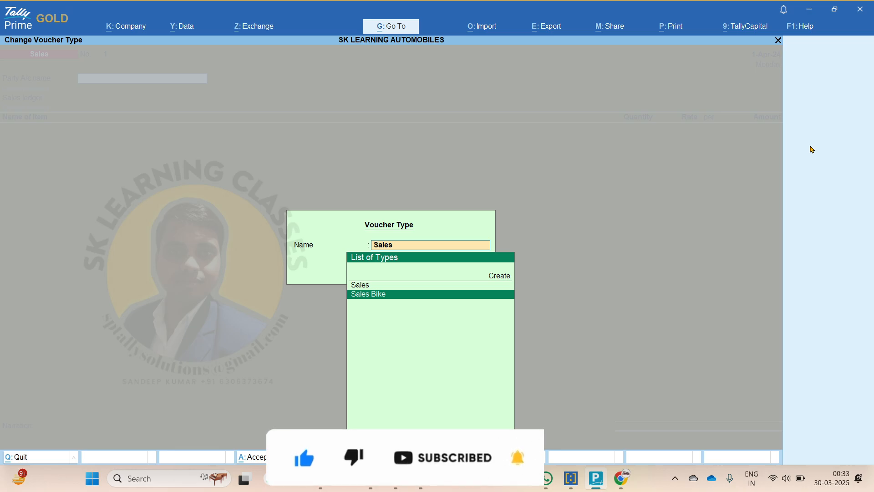
key(Return)
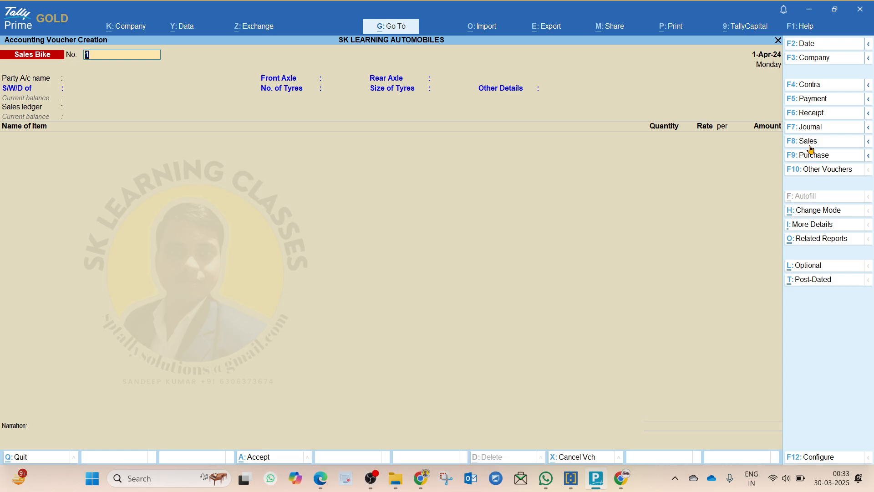
Set voucher number SKLC-08 and start a new party ledger named SANJAY AUTOMOBILE
text(SKLC)
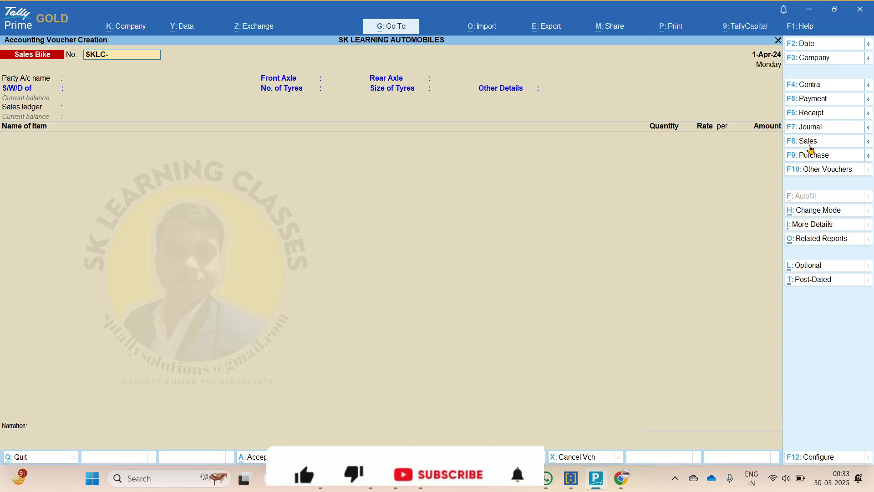
text(-08)
key(Return)
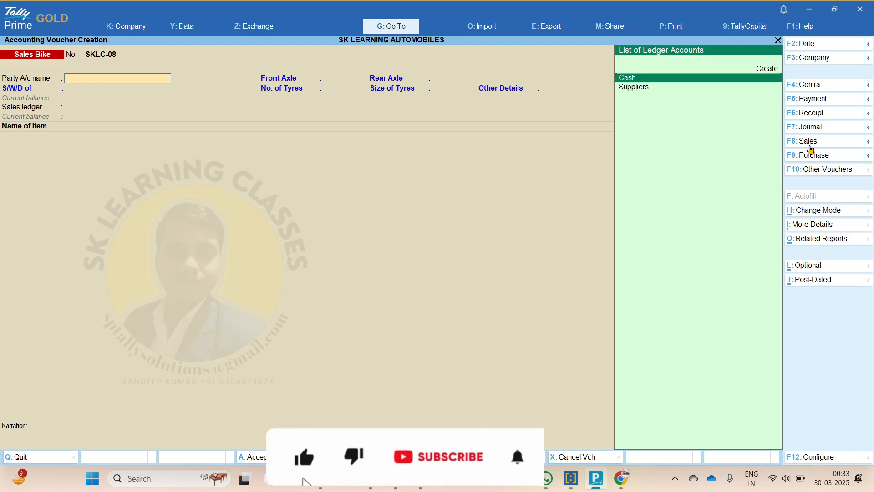
key(Up)
key(Return)
text(SA)
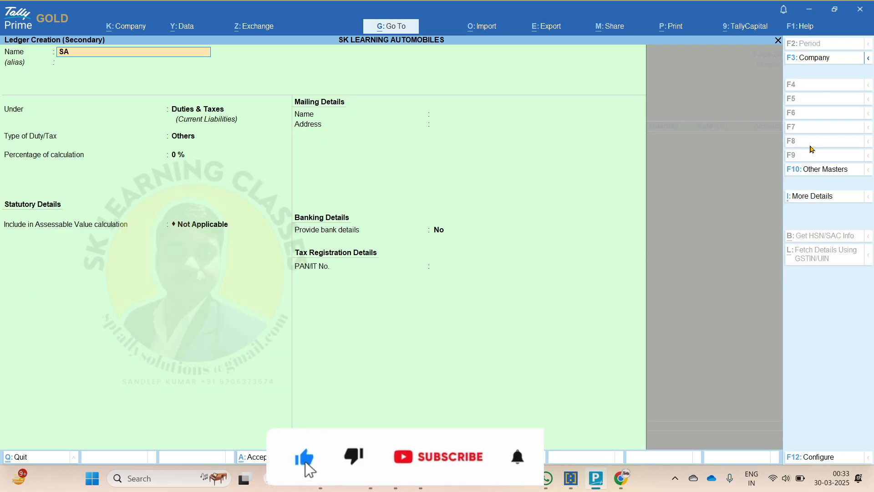
text(NJAY AUTOMO)
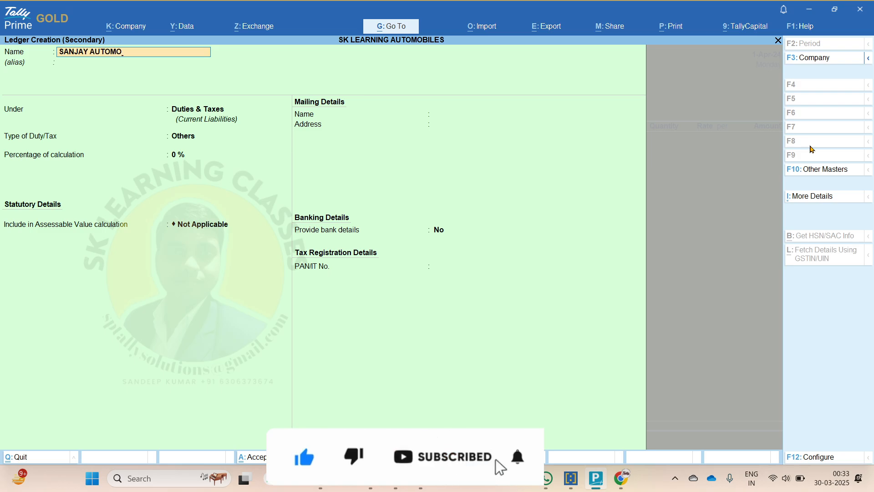
text(BILE)
key(Return)
Place the party under Sundry Debtors with 15-day credit and address GOMTI NAGAR, LU, Uttar Pradesh
text(SUN)
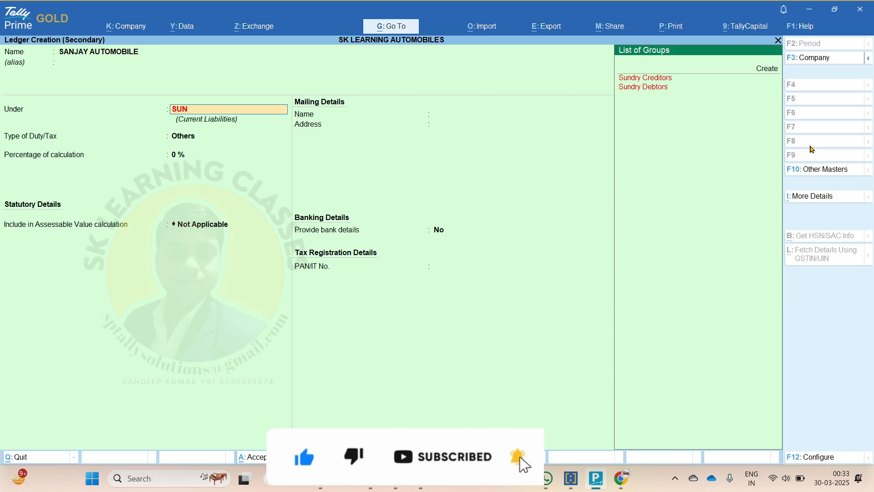
key(Down)
key(Return)
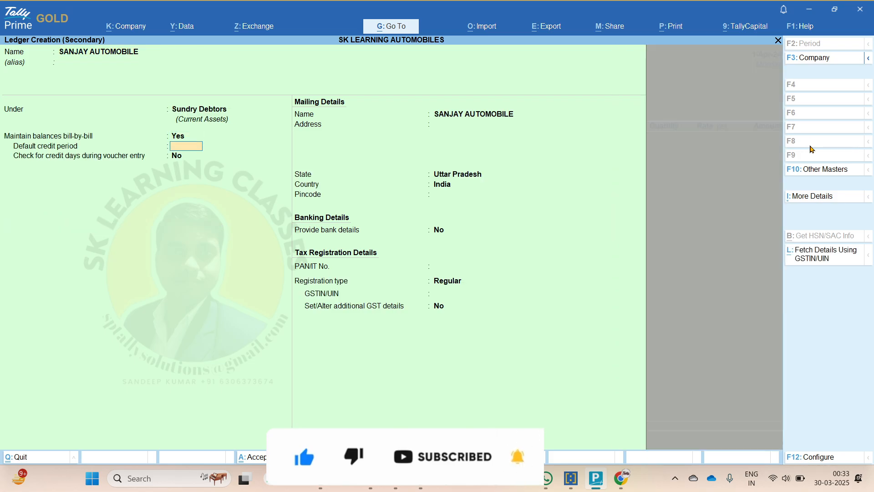
text(15)
key(Return)
key(Return)
key(Return)
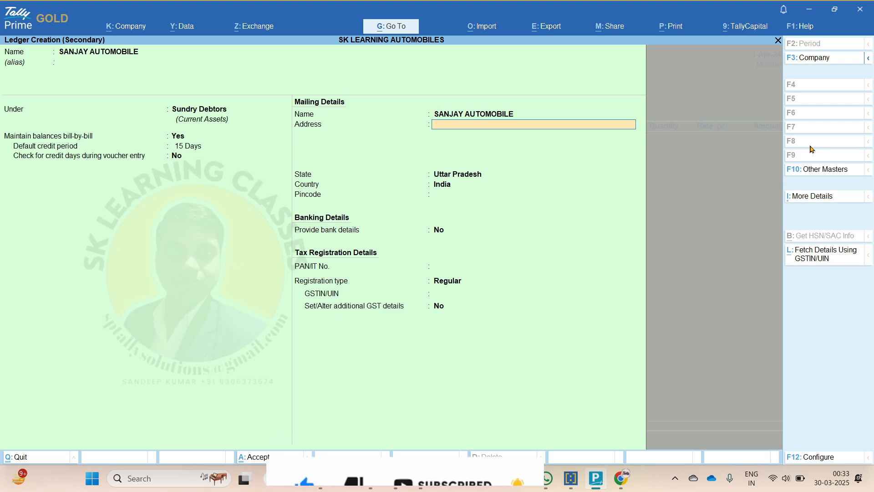
text(GOMTI N)
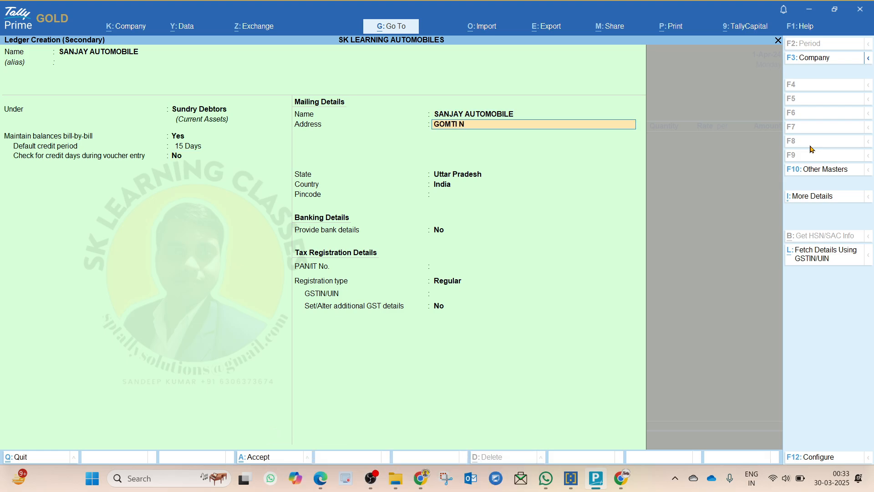
text(AGAR, LU)
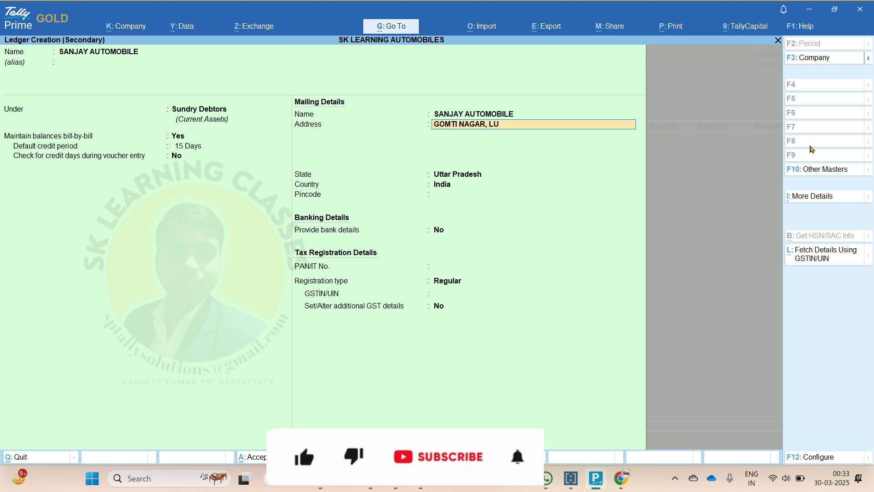
key(Return)
key(Return)
key(Return)
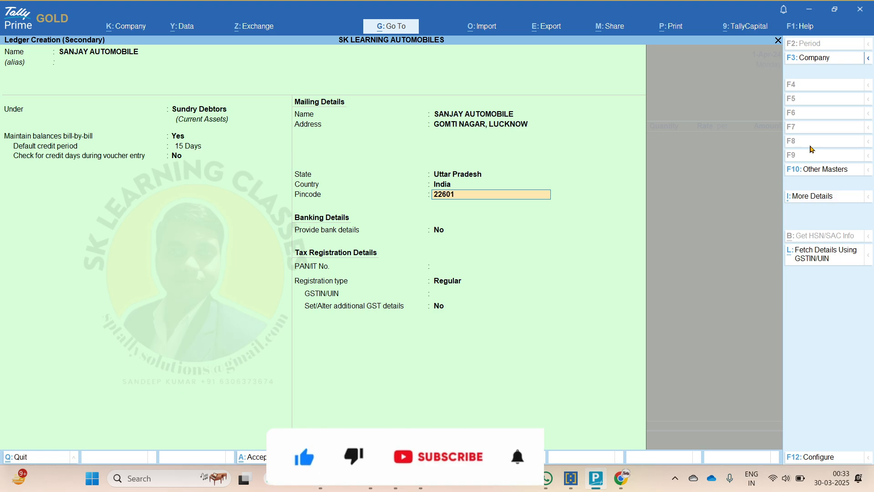
Enter pincode 226010 and open the ledger configuration settings with F12
text(226010)
key(Return)
key(Return)
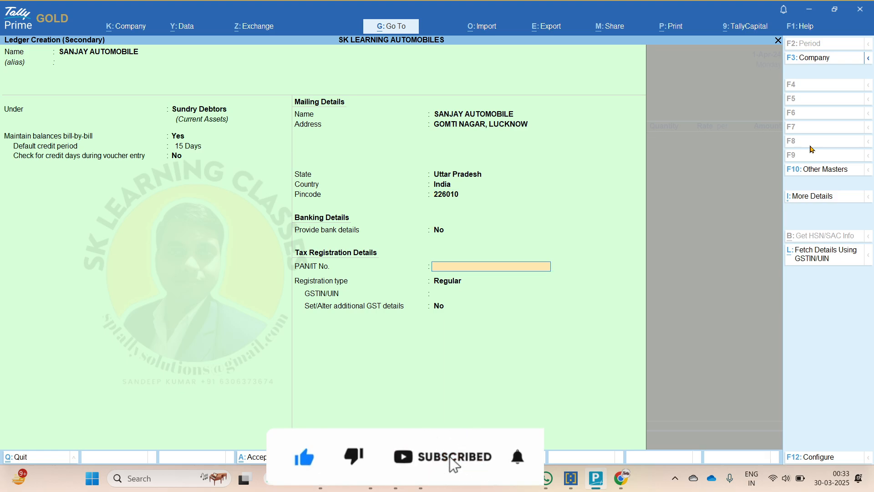
key(F12)
key(Down)
key(Down)
key(Down)
key(Down)
key(Down)
key(Down)
key(Down)
key(Down)
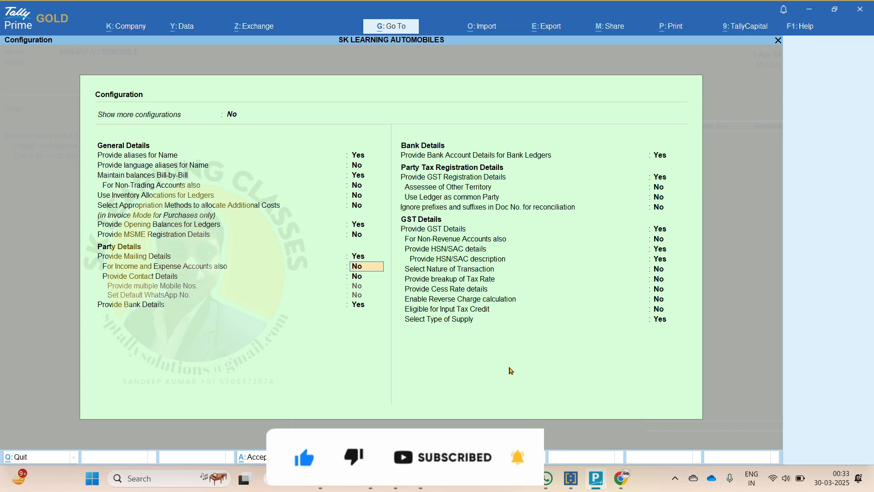
Set Provide Contact Details to Yes in the ledger configuration and return to the mobile number field
key(Escape)
key(Escape)
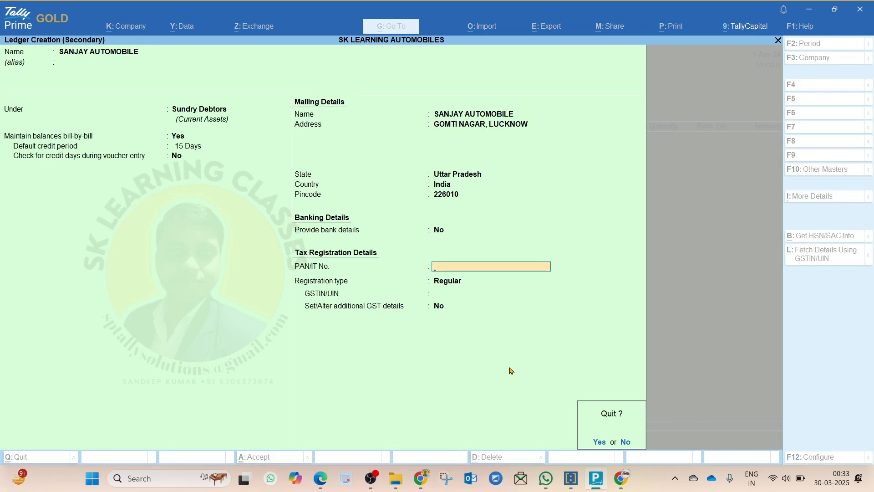
key(n)
click(799, 456)
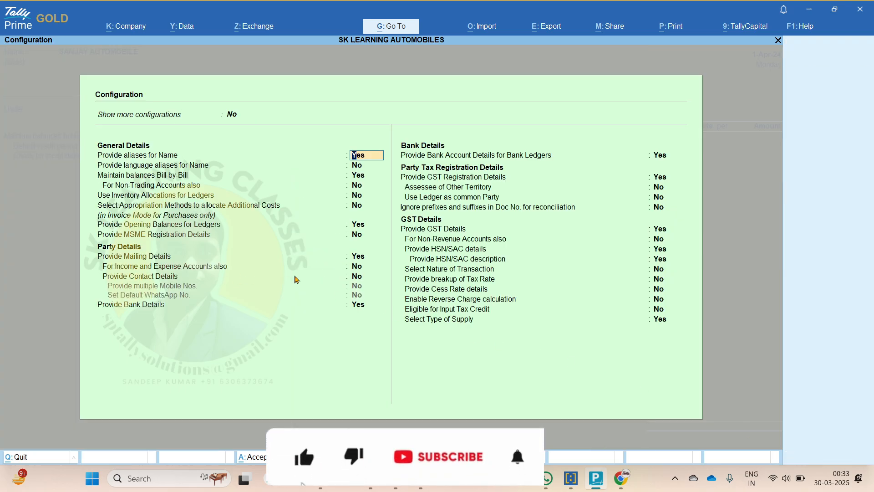
click(357, 277)
click(358, 279)
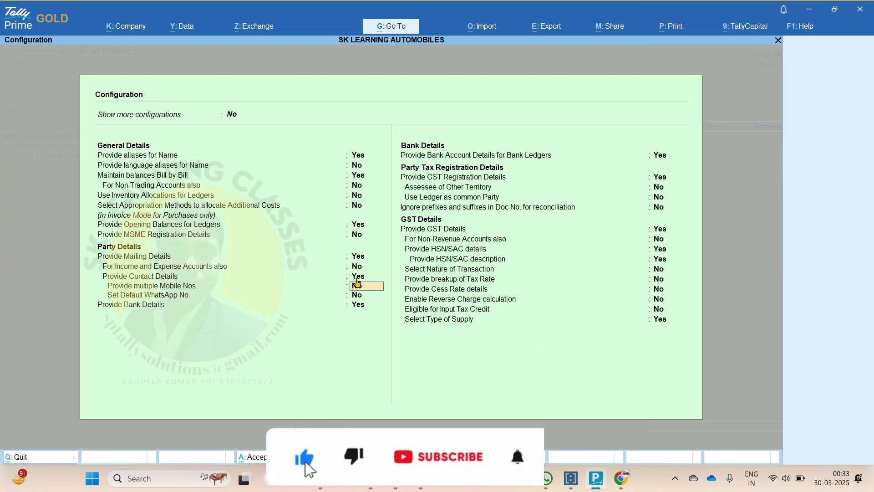
key(ctrl+a)
key(BackSpace)
key(BackSpace)
key(BackSpace)
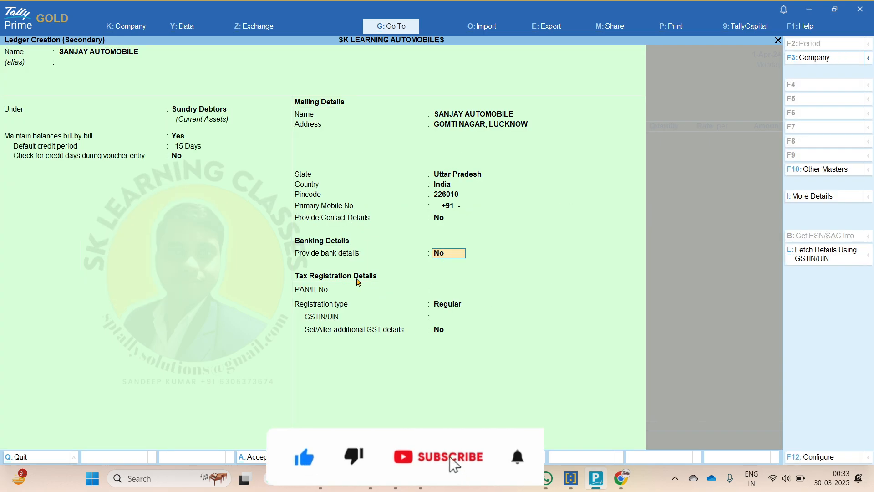
Enter the customer's mobile number, PAN and GSTIN with Regular registration, then save the ledger
text(63)
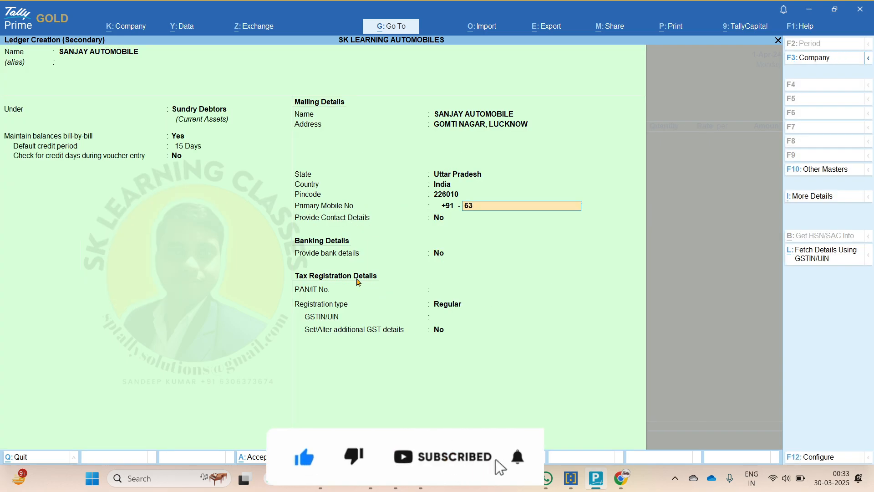
text(06373)
key(Return)
key(Return)
key(Return)
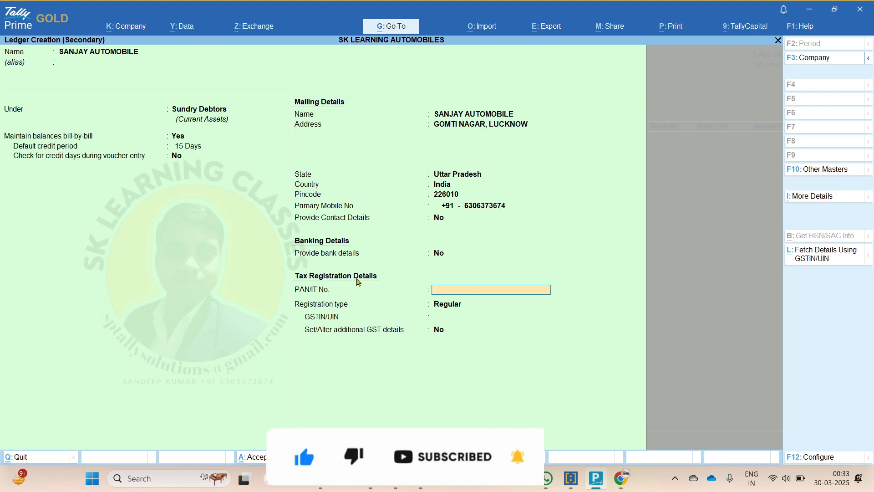
key(Return)
key(Return)
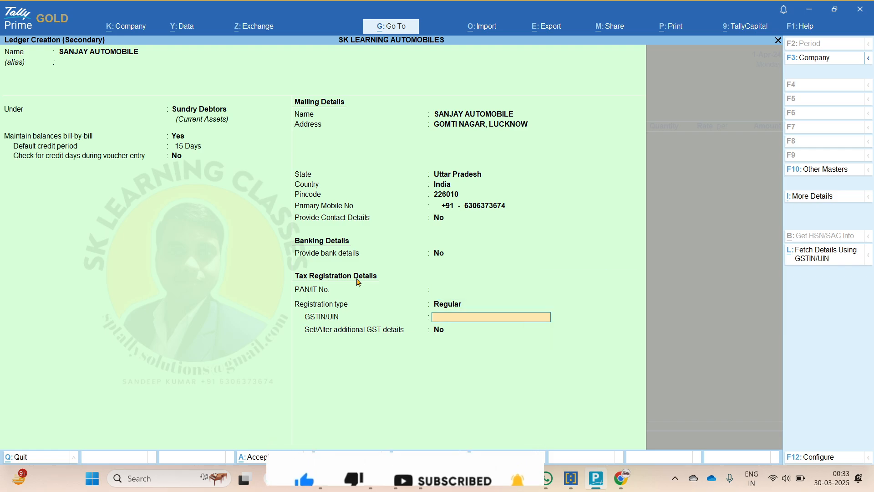
key(BackSpace)
key(BackSpace)
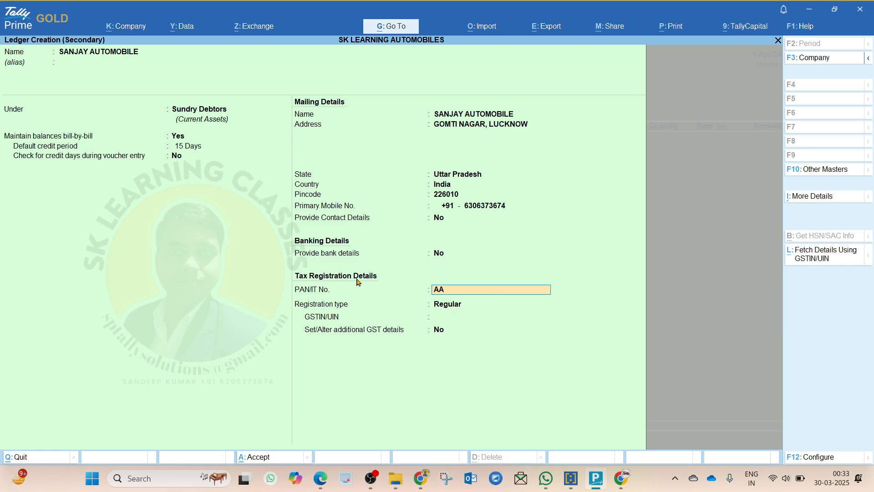
text(AAAA)
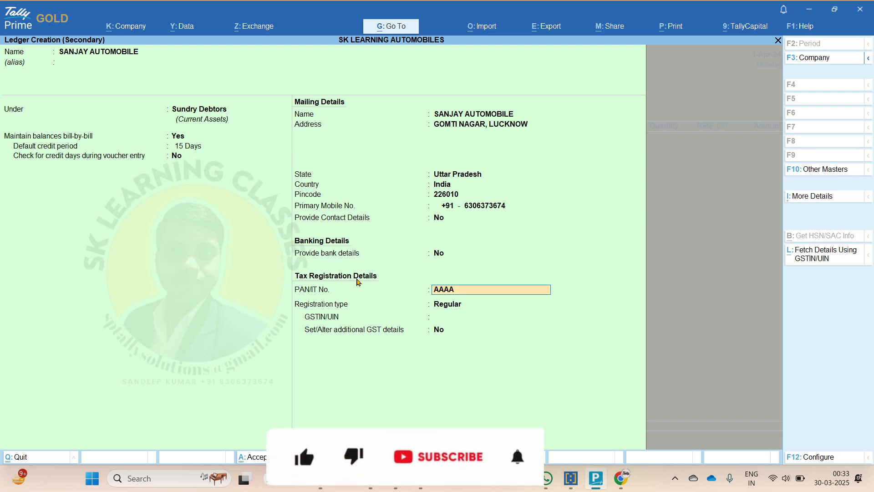
text(A4248B)
key(Return)
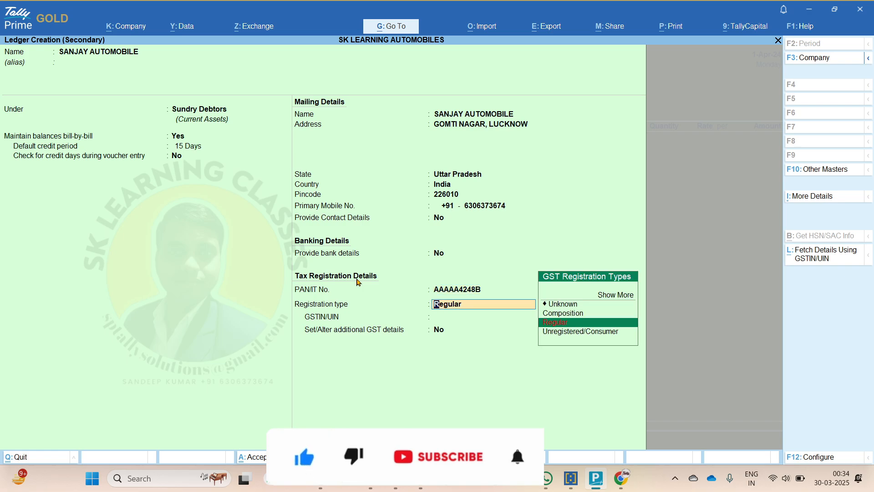
key(Return)
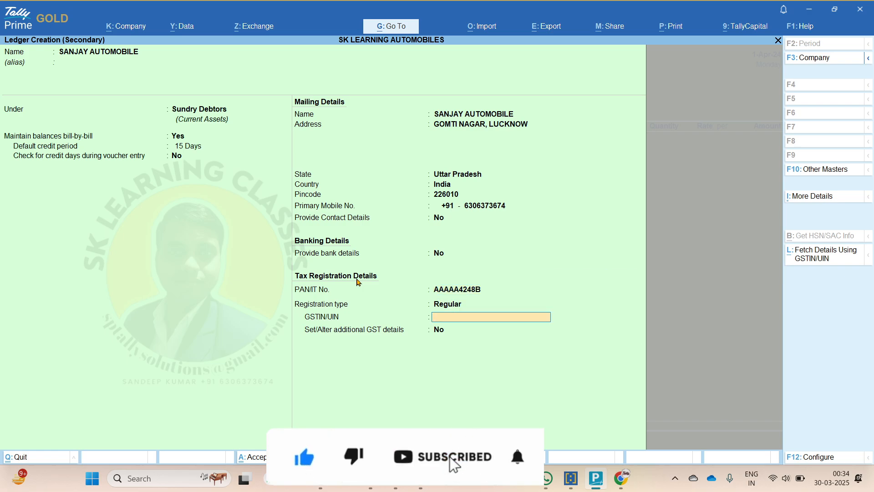
text(09AAACP7879S)
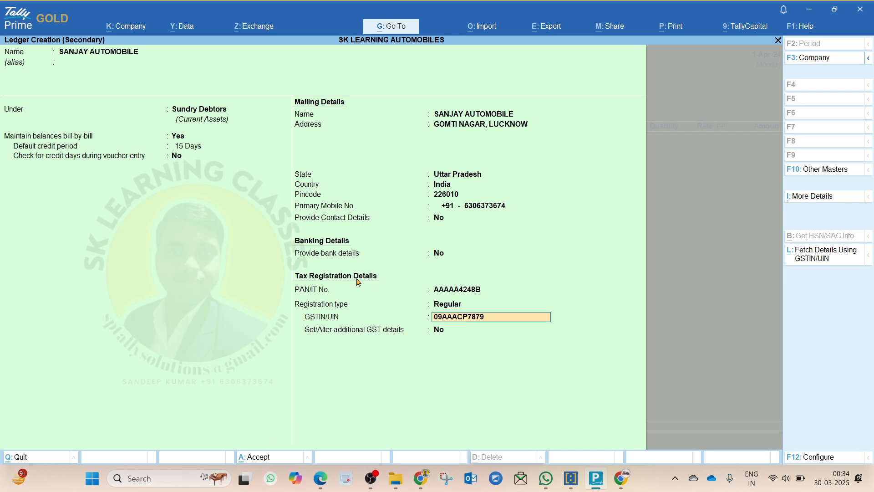
key(Return)
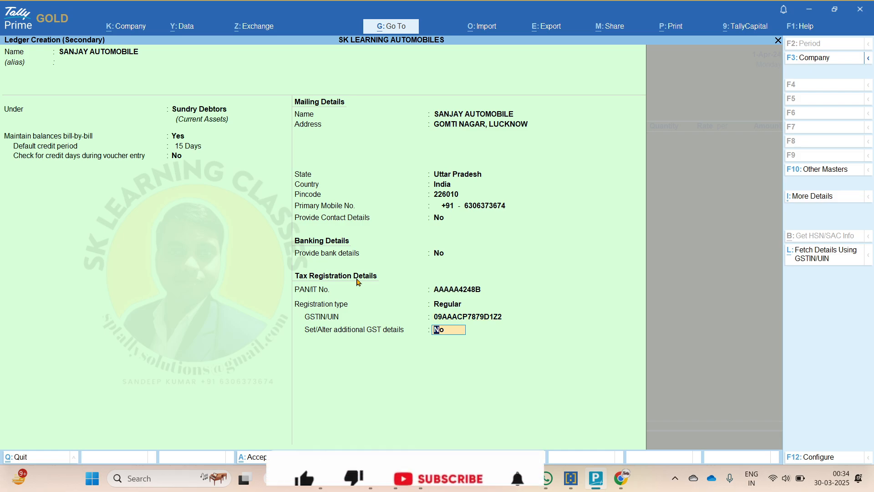
key(Return)
Skip the Dispatch Details and accept Party Details with Uttar Pradesh as place of supply
key(Return)
key(Return)
key(Return)
key(Return)
key(Return)
key(Return)
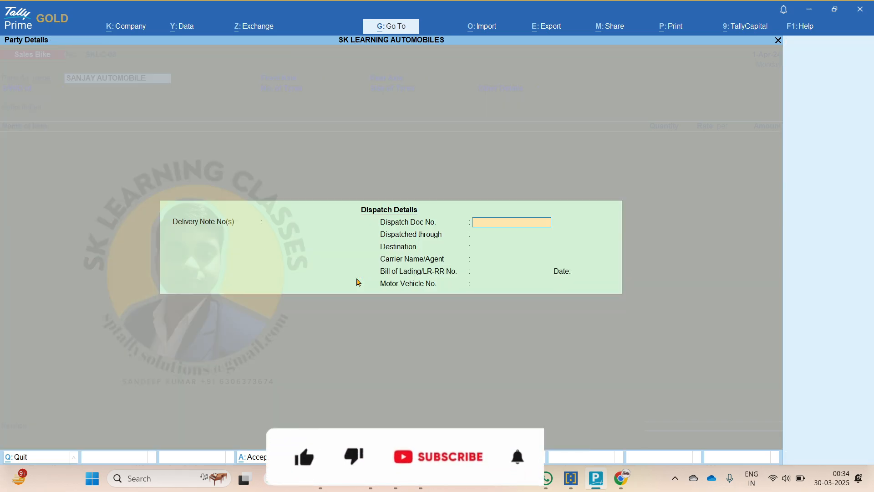
key(Return)
key(Return)
key(Return)
key(Return)
key(Return)
key(Return)
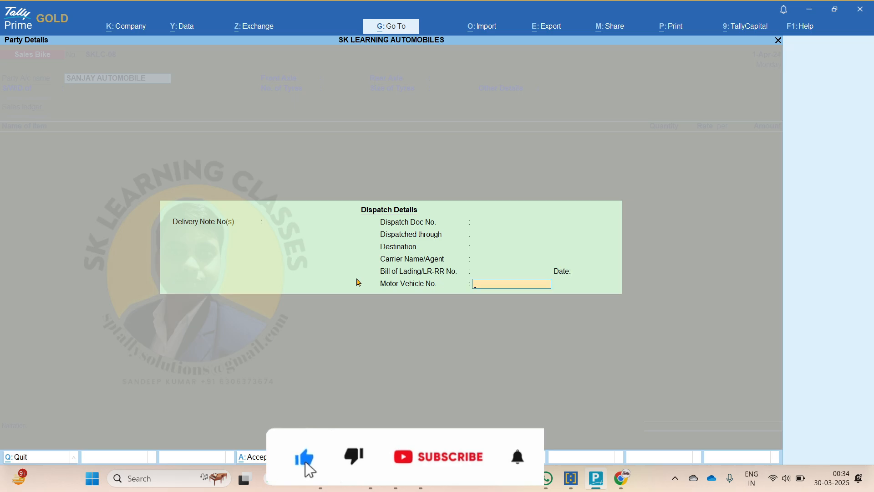
key(Return)
key(Return)
key(Return)
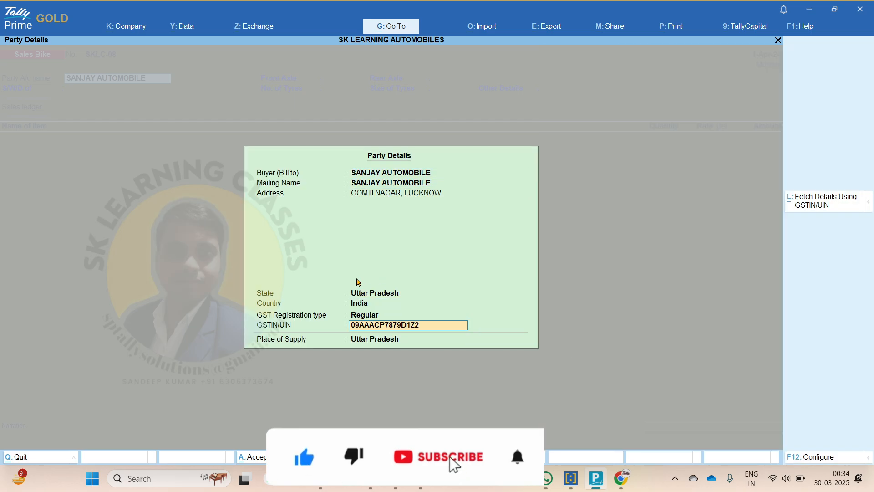
key(Return)
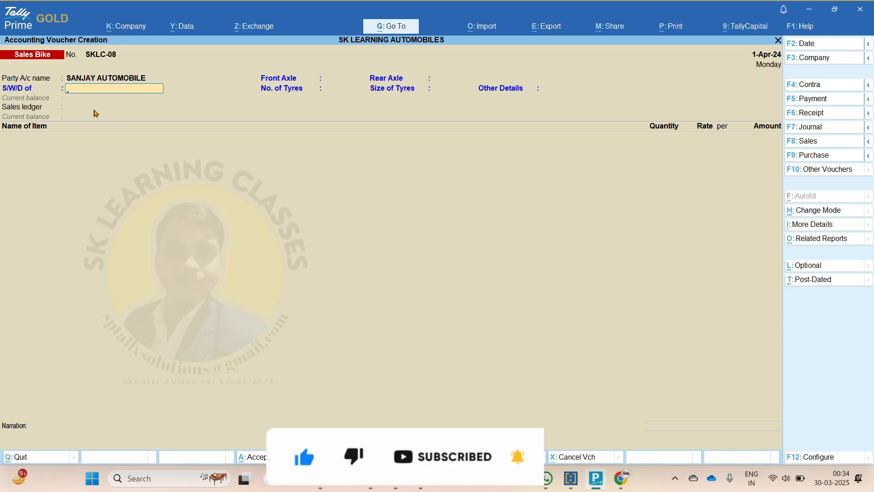
Enter the relative's name in the S/W/D of field
text(Mr.)
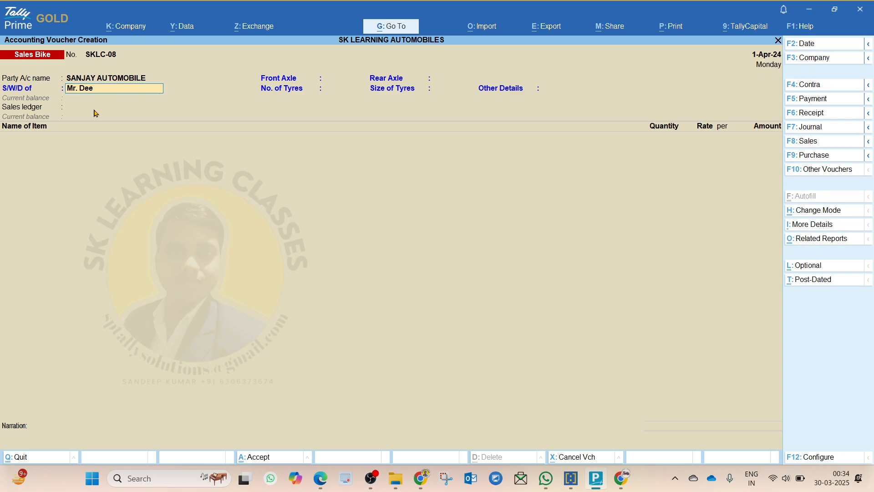
text( D)
key(BackSpace)
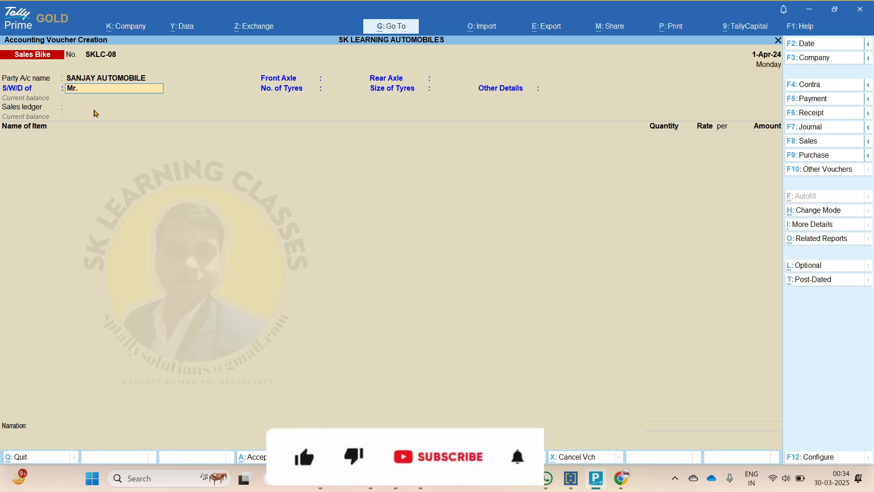
text(DEEPAK KUMAR)
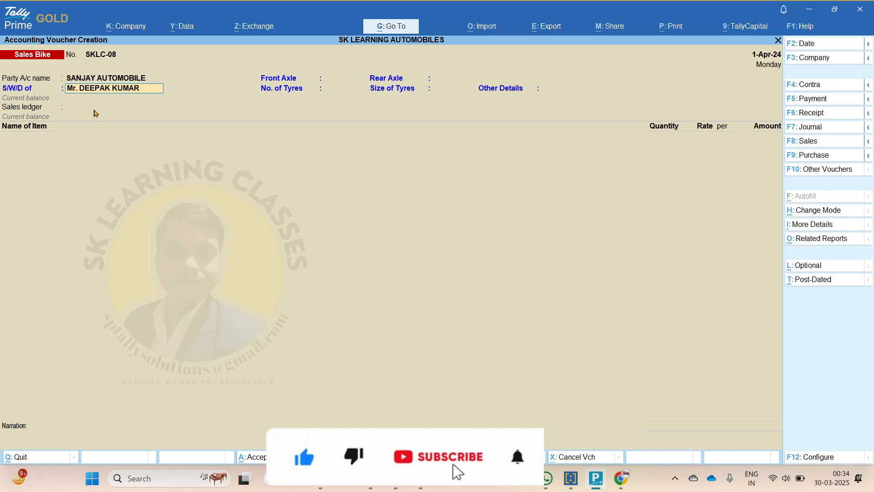
key(Return)
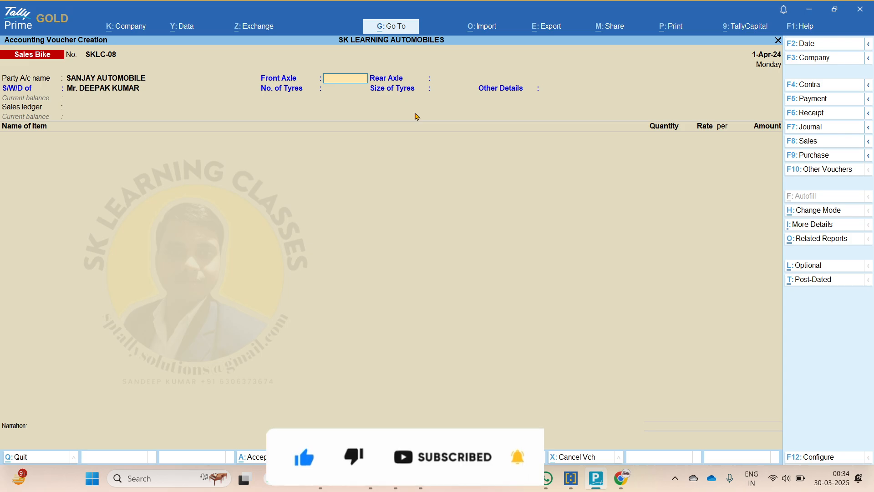
Enter Front Axle 2, Rear Axle 2, No. of Tyres 4, tyre size 5 and Other Details 6
text(2)
key(Return)
text(2)
key(Return)
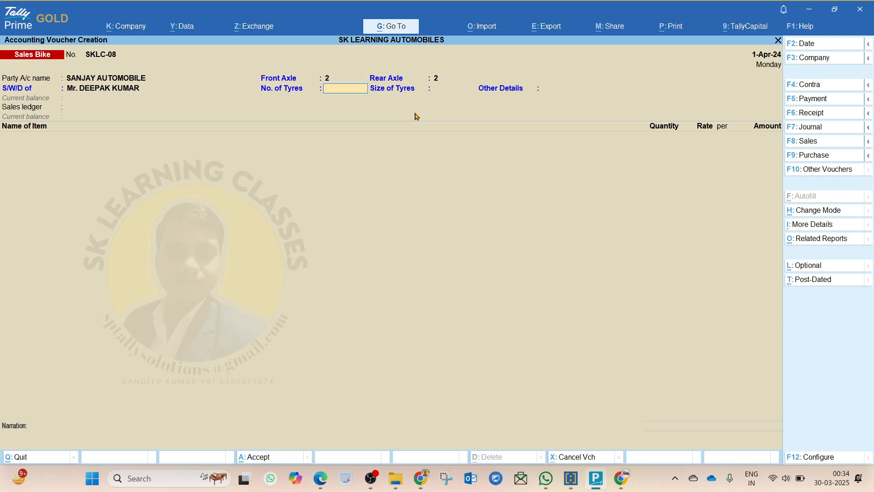
text(4)
key(Return)
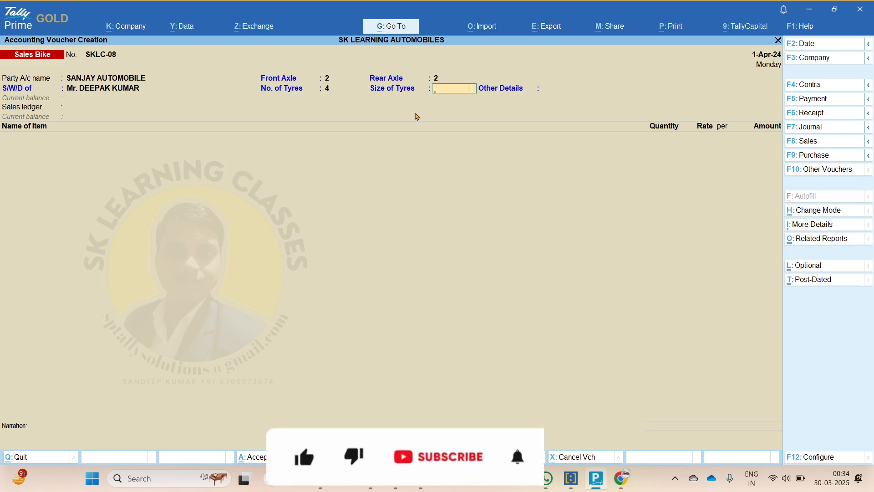
text(5)
key(Return)
text(6)
key(Return)
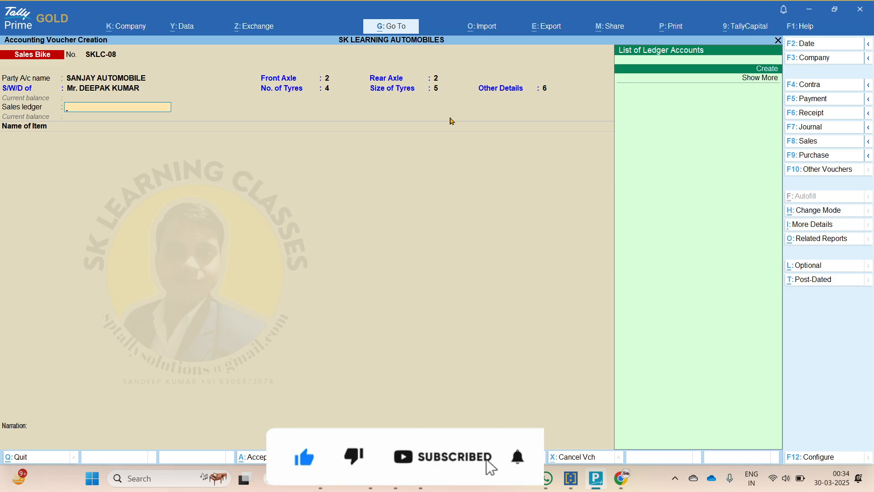
Create the SALES ledger under Sales Accounts with Goods as type of supply
key(alt+c)
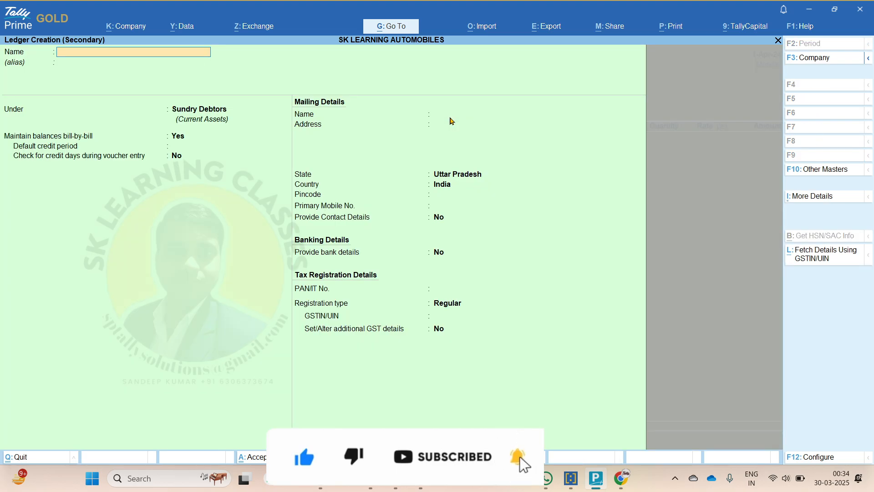
key(Return)
text(sal)
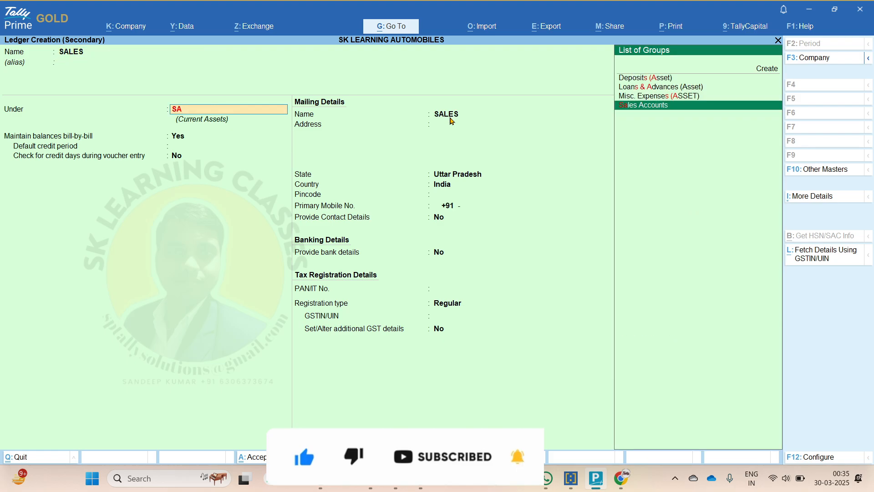
key(Return)
key(Return)
key(Return)
key(Return)
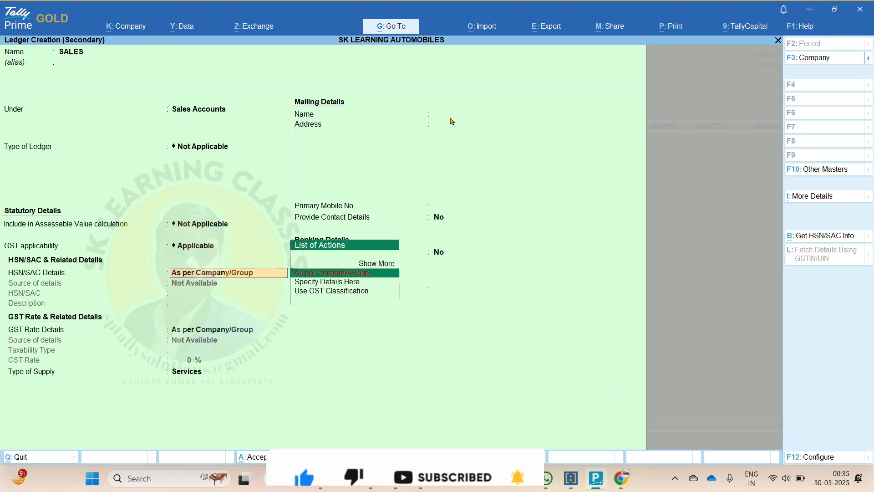
key(Return)
key(Return)
key(Up)
key(Return)
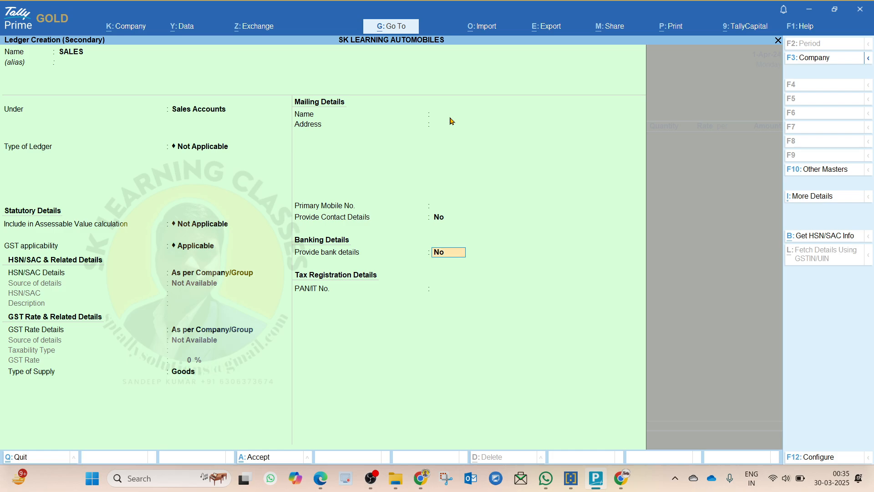
key(ctrl+a)
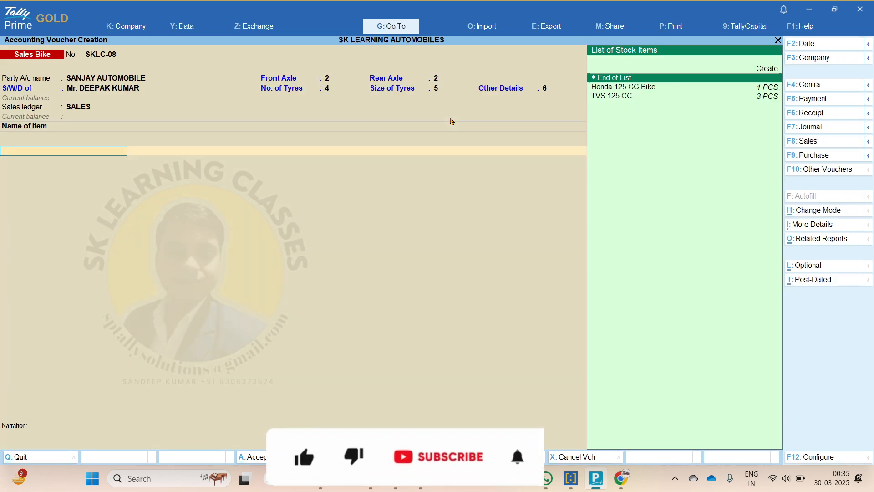
Add Honda 125 CC Bike from Godown 1, batch Honda1, quantity 1 at 85,000
key(Down)
key(Down)
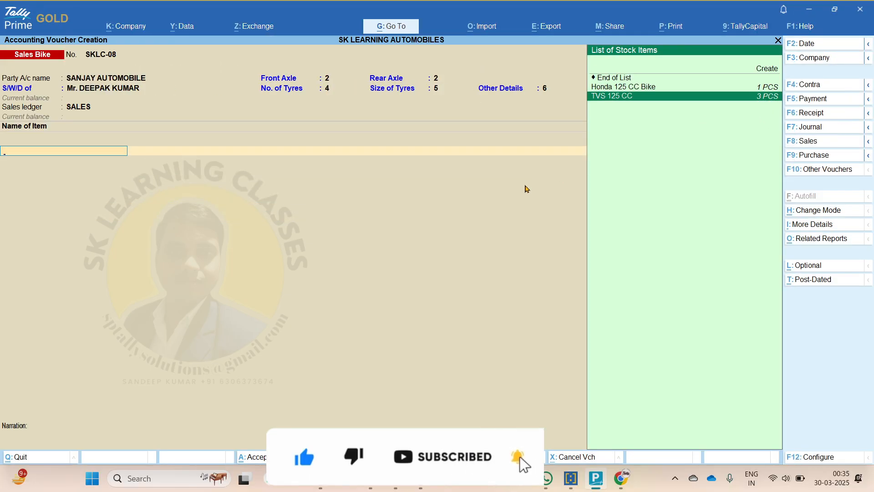
key(Up)
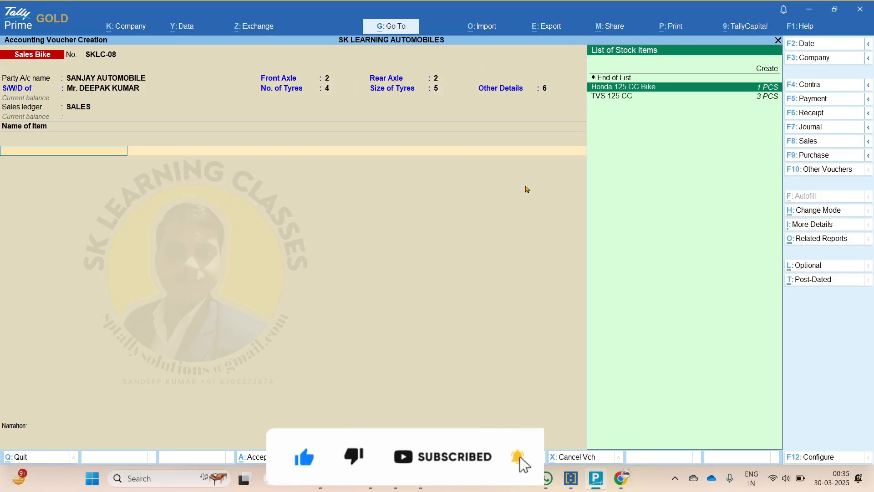
key(Return)
key(Return)
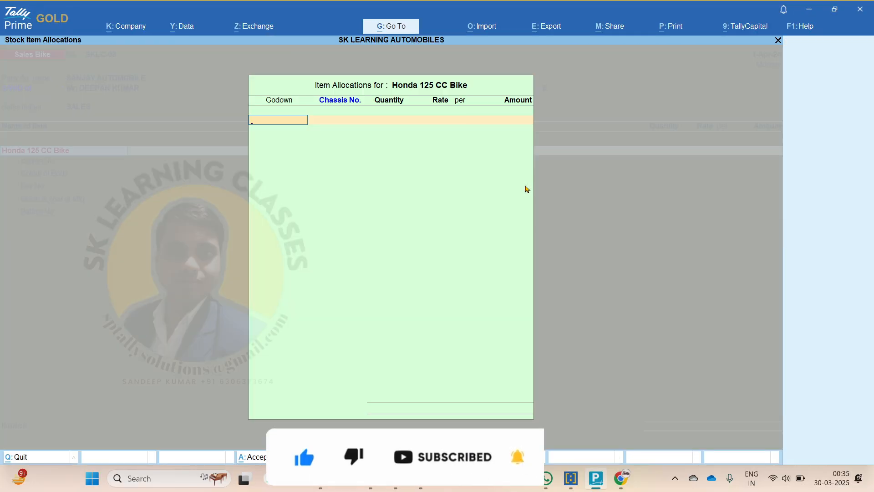
key(Up)
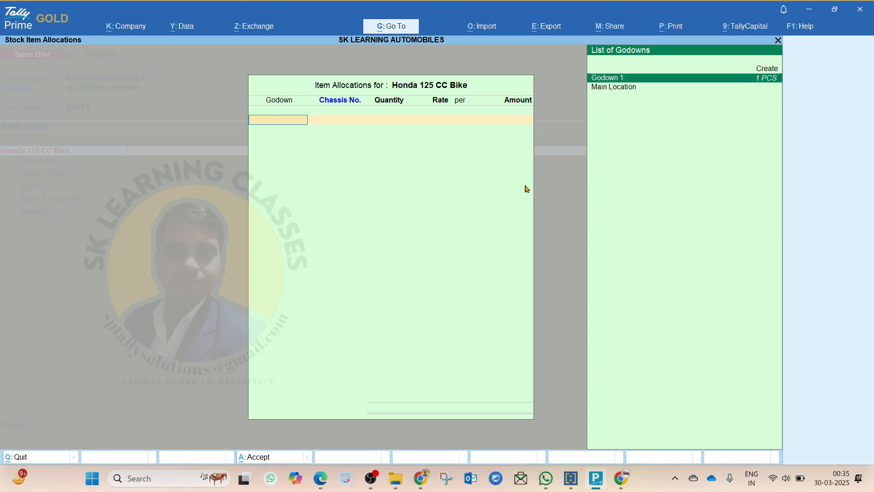
key(Return)
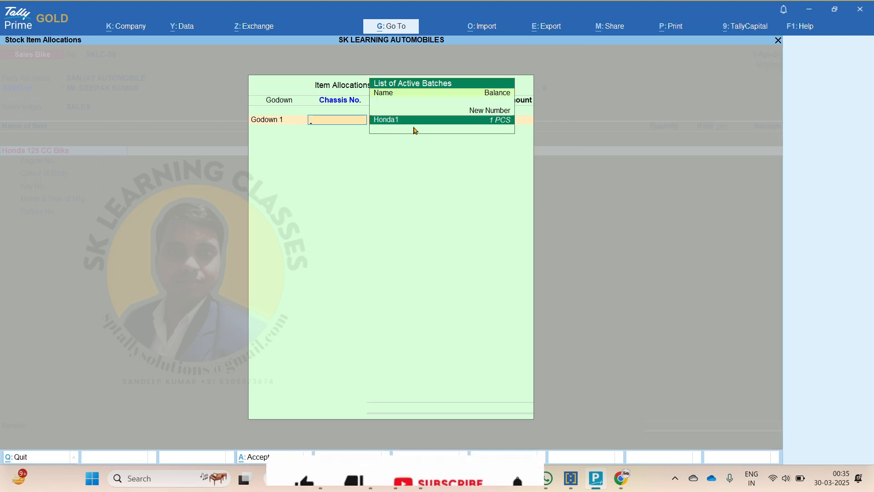
key(Return)
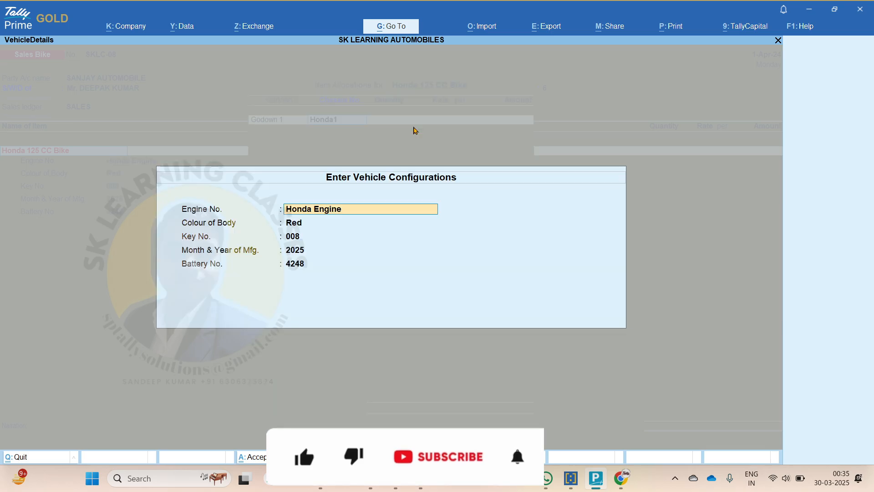
key(Return)
key(Return)
key(Return)
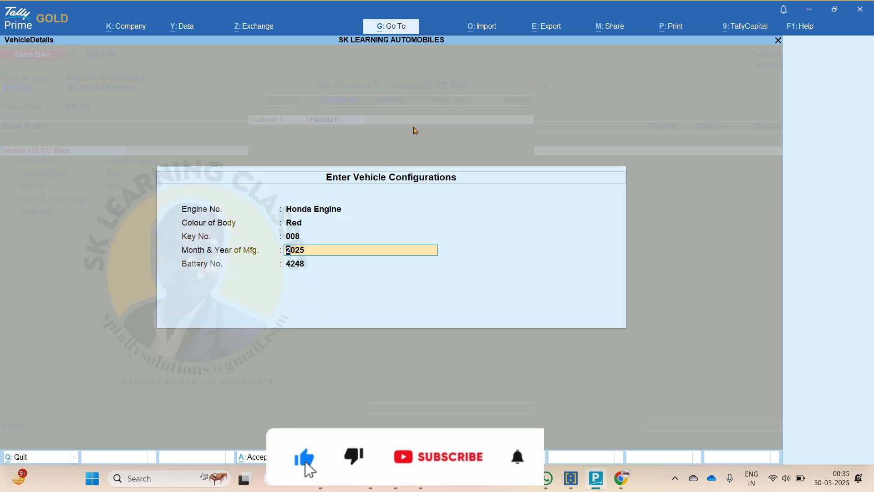
key(Return)
key(Return)
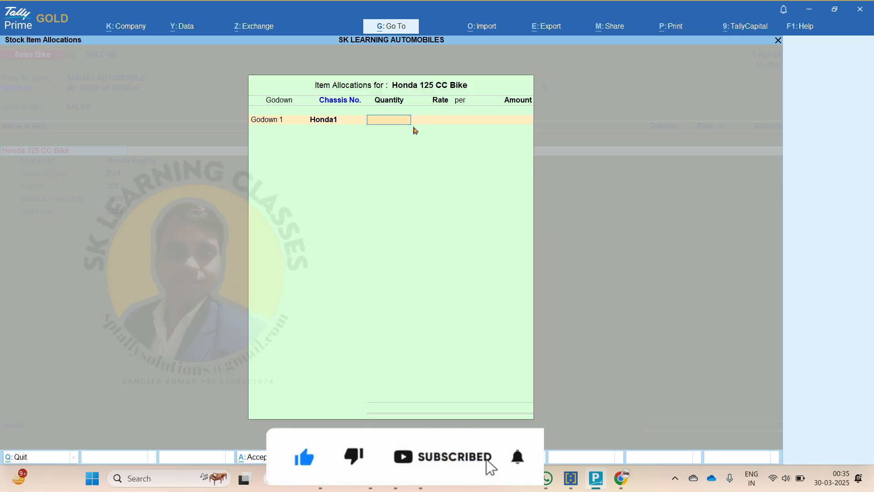
text(1)
key(Return)
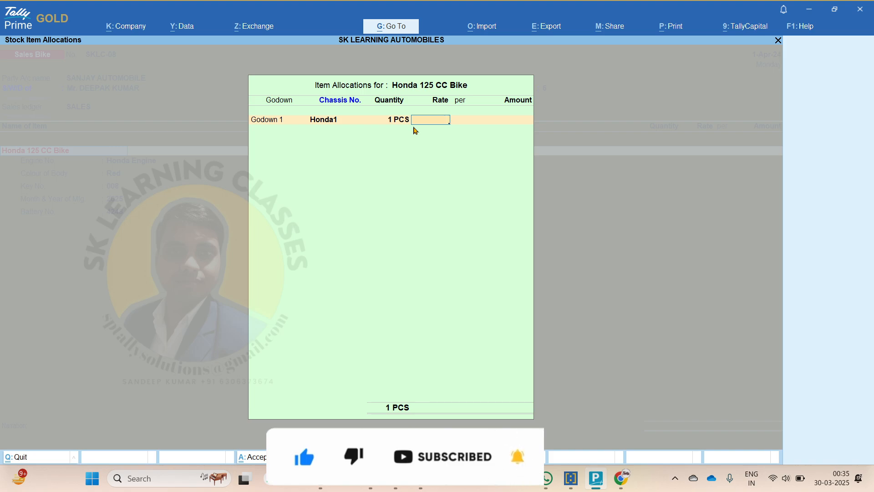
key(alt+s)
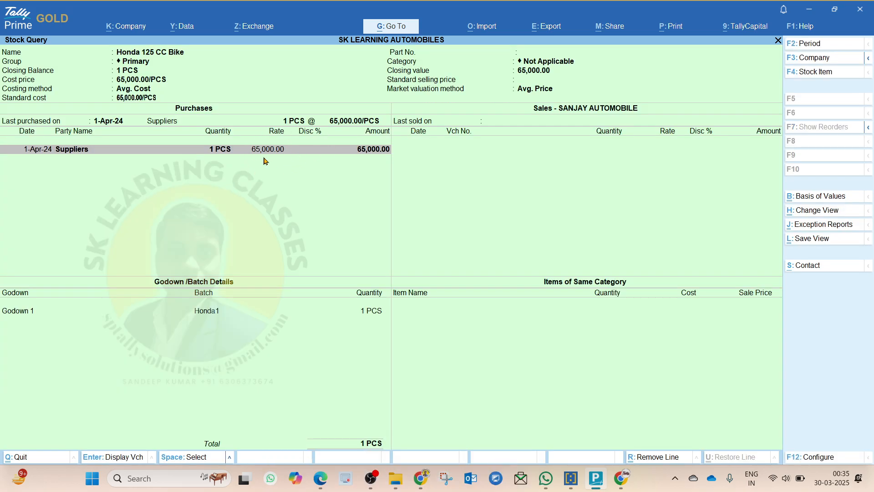
key(Escape)
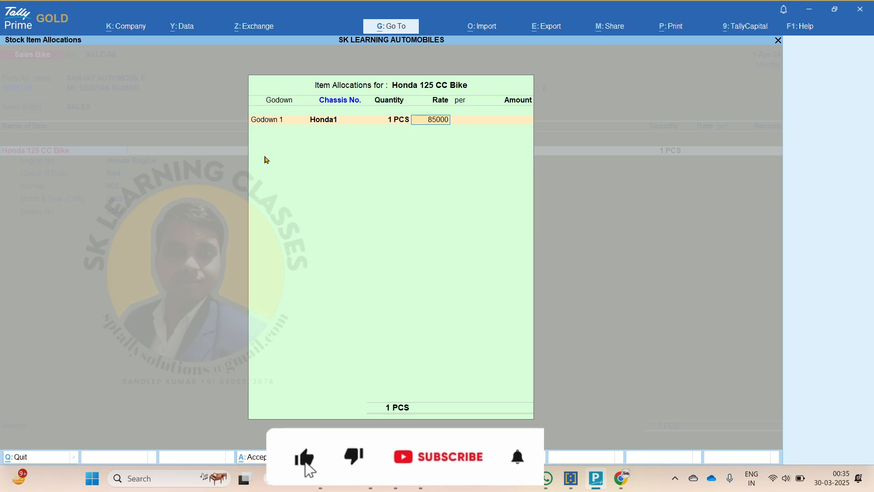
key(Return)
key(Return)
key(Return)
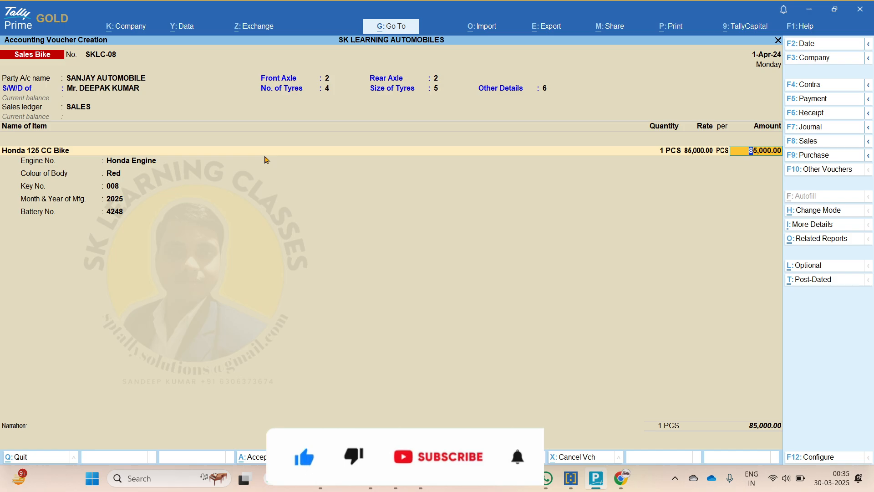
key(Return)
key(Return)
key(Return)
key(Return)
key(Return)
key(Return)
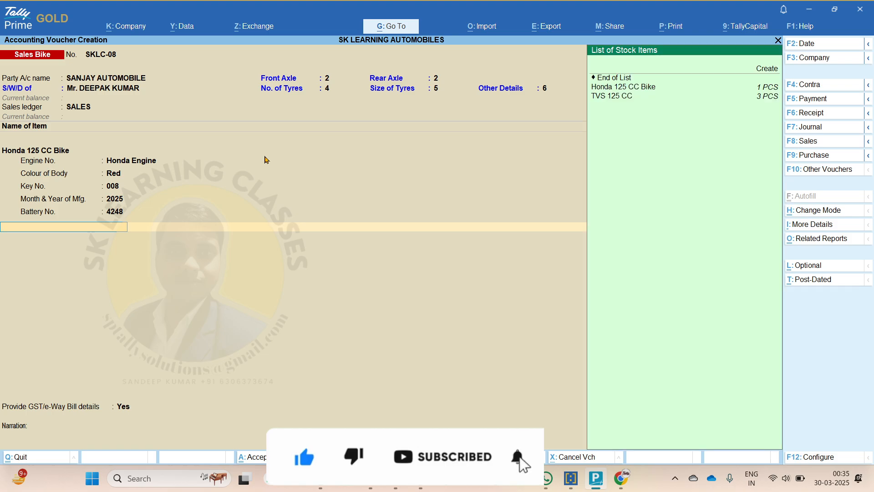
Add TVS 125 CC with chassis batch T2, quantity 1 at 78,000
key(Down)
key(Down)
key(Down)
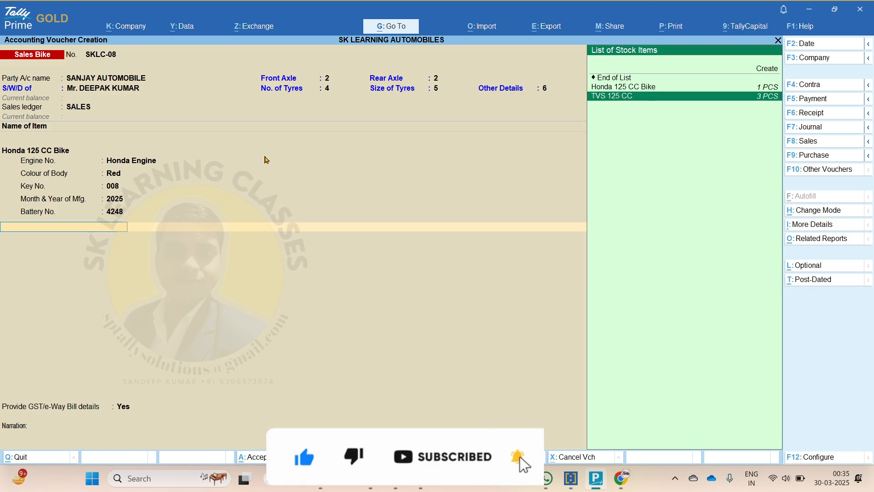
key(Up)
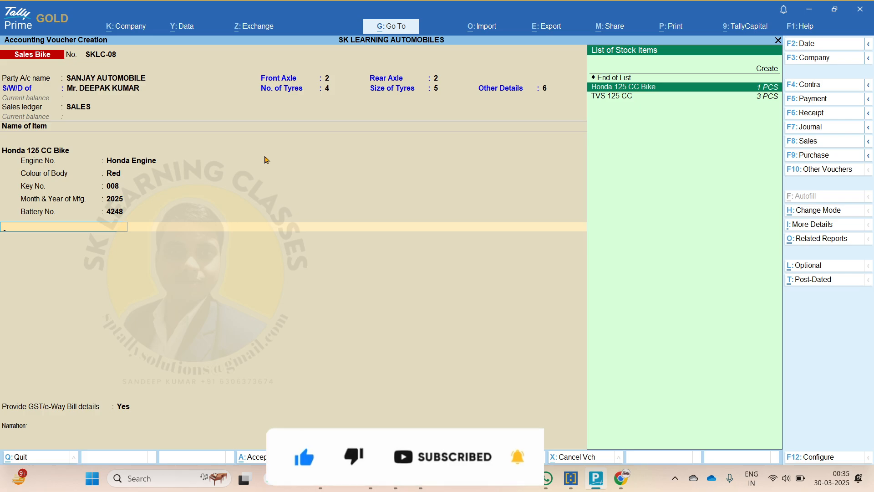
key(Up)
key(Down)
key(Down)
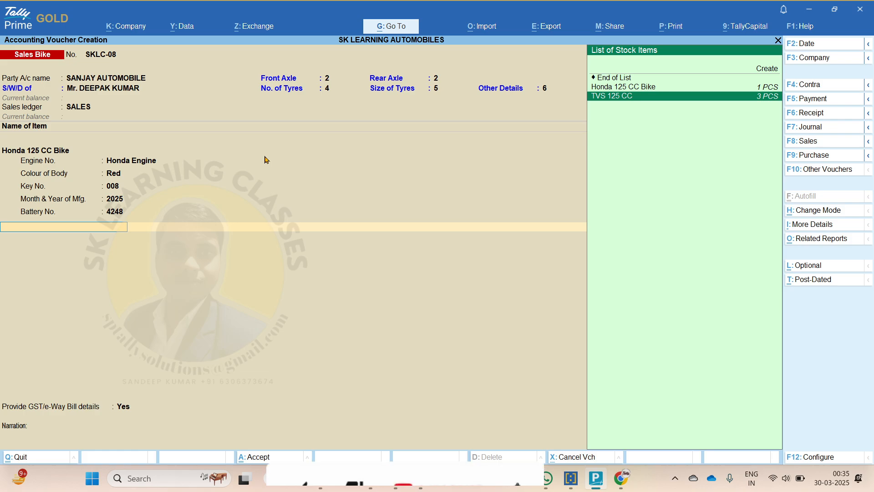
key(Return)
key(Return)
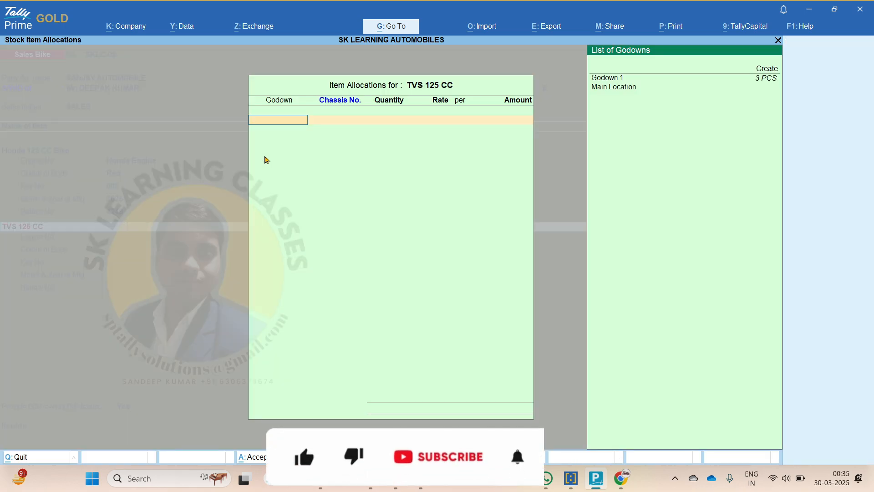
key(Return)
key(Up)
key(Up)
key(Up)
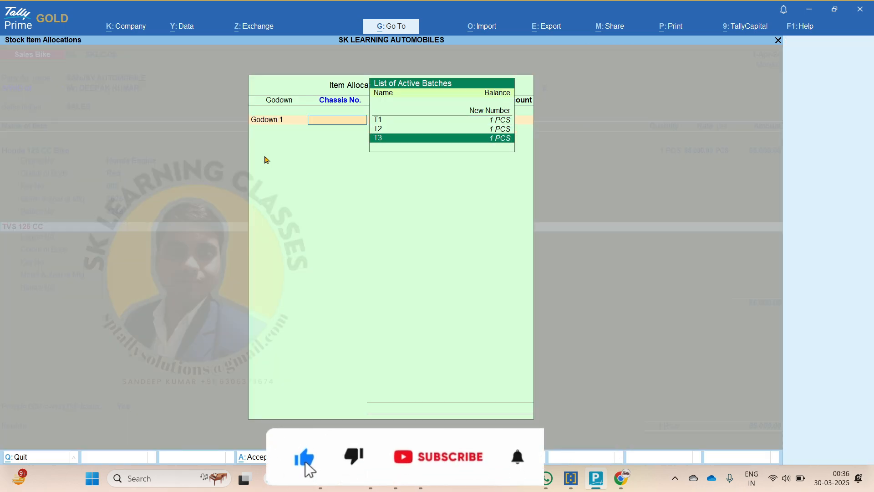
key(Down)
key(Down)
key(Up)
key(Up)
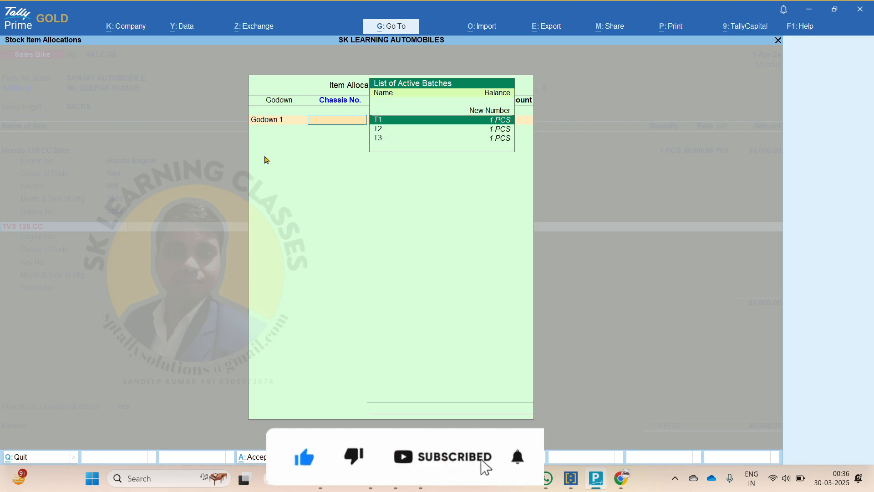
key(Down)
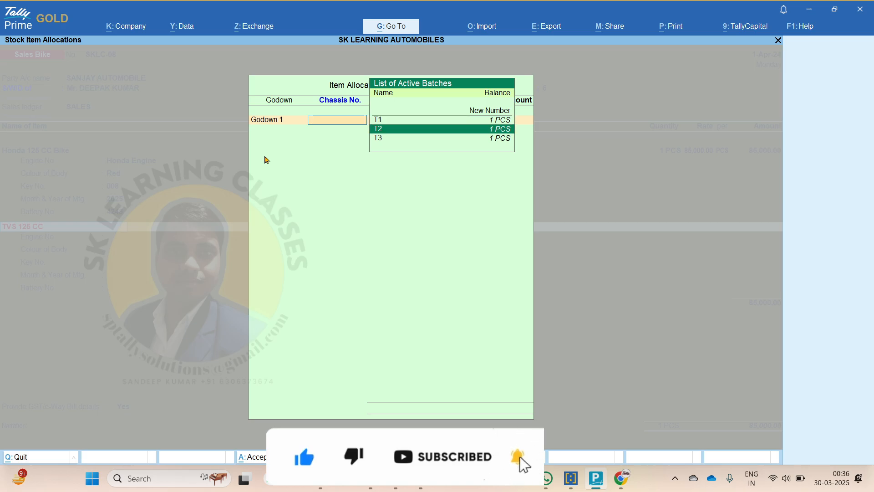
key(Return)
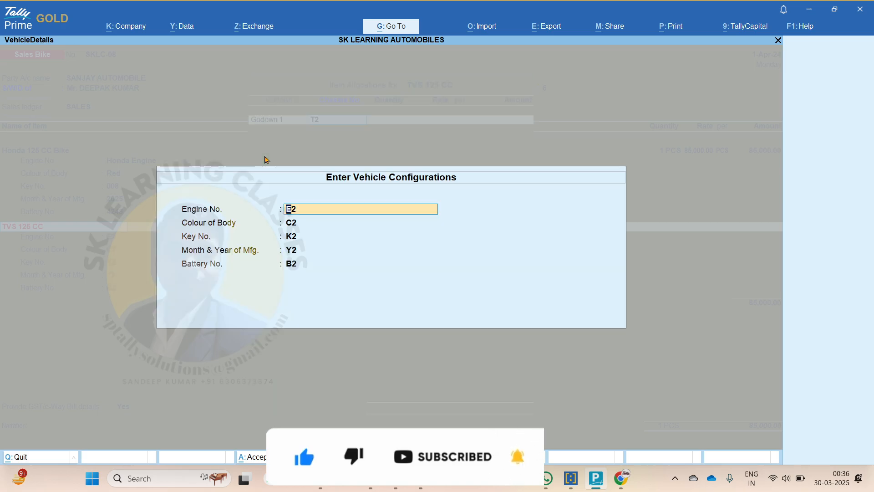
key(Return)
key(Return)
key(Return)
key(Return)
key(Return)
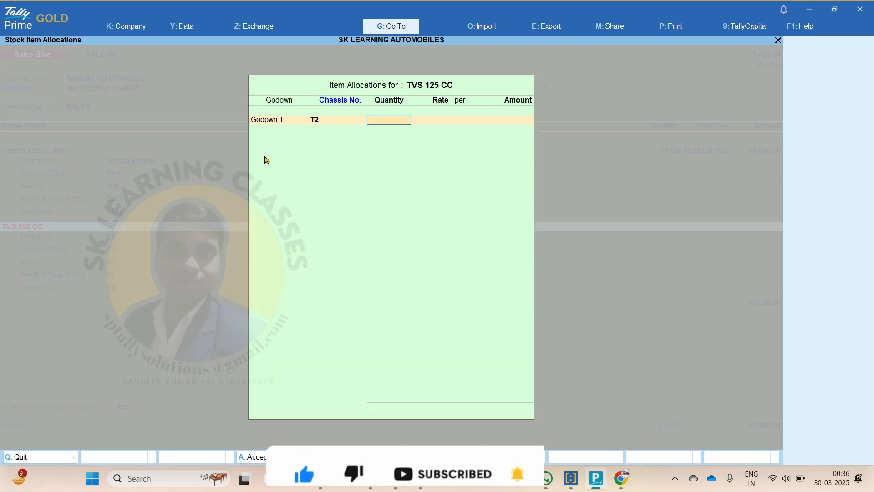
text(1)
key(Return)
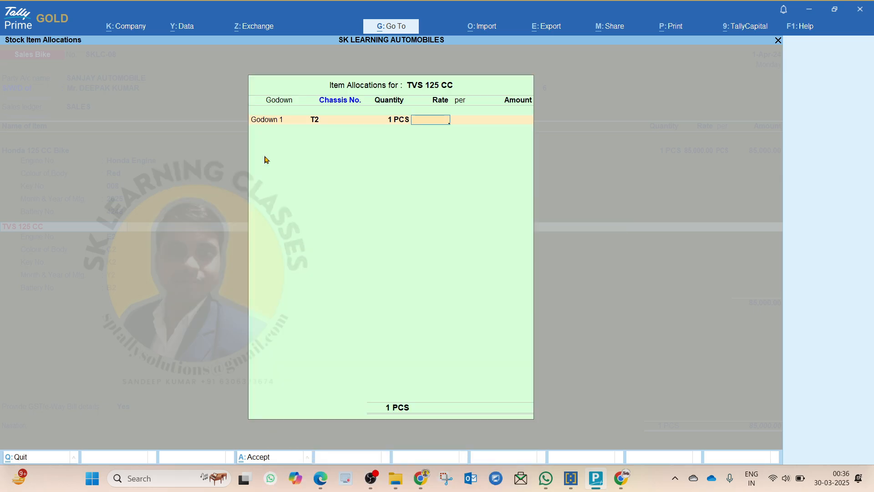
text(78,000)
key(Return)
key(Return)
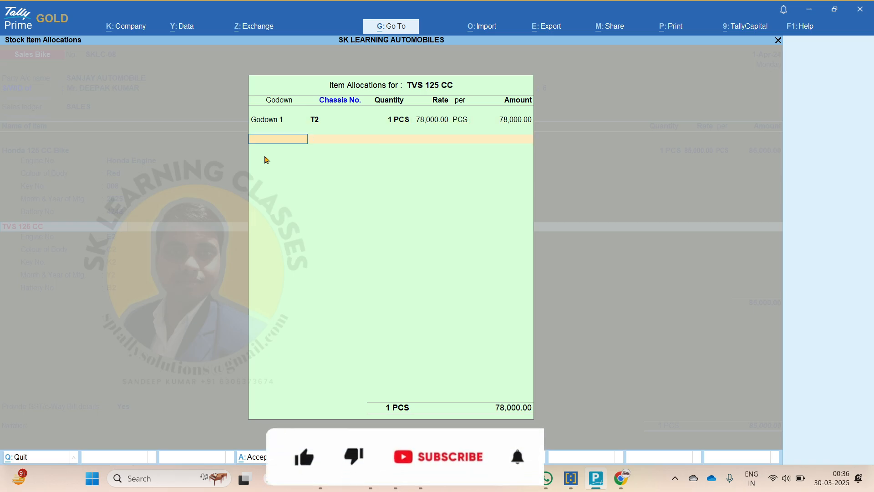
key(Return)
key(Return)
key(Return)
key(Return)
key(Return)
key(Return)
key(Return)
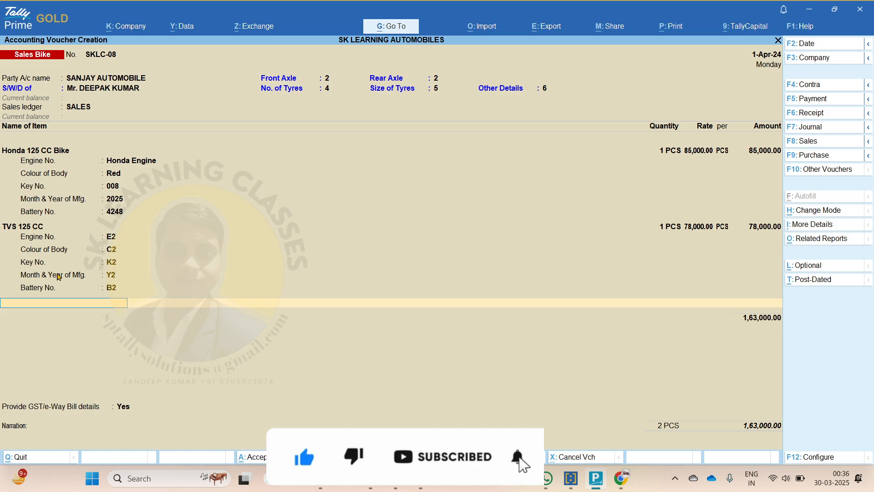
Add the CGST and SGST ledgers at 22,820 each to the voucher
key(Return)
text(CG)
key(Return)
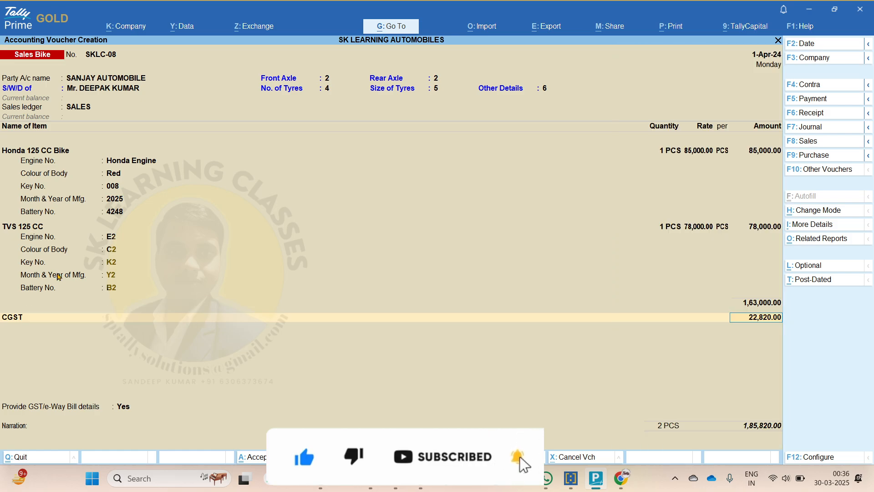
key(Return)
text(SG)
key(Return)
key(Return)
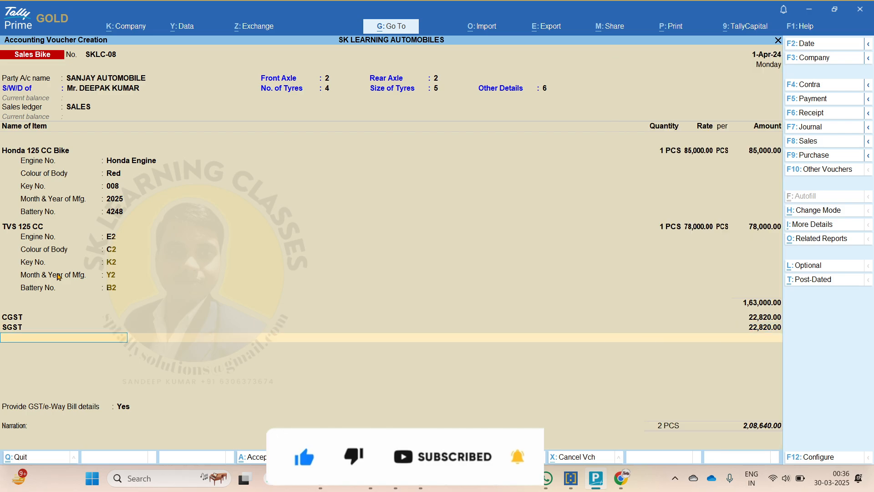
key(Return)
Save voucher SKLC-08 without e-Way Bill details and quit the new blank voucher
key(Up)
key(ctrl+a)
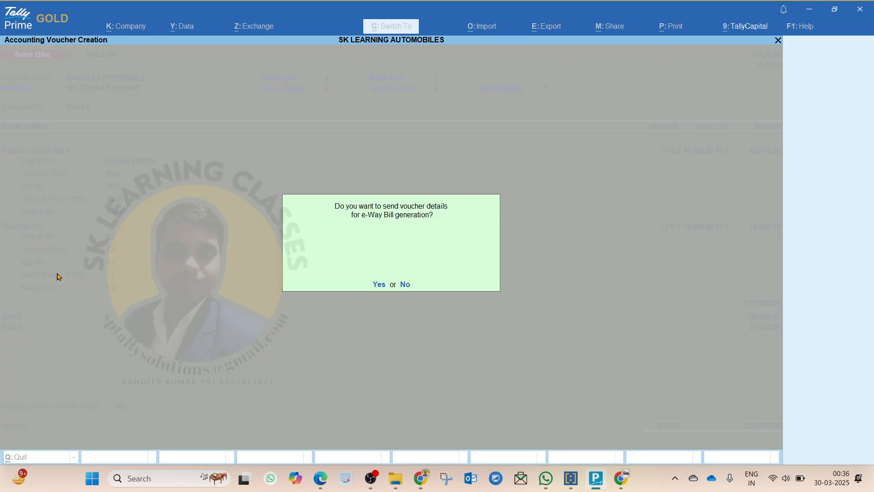
key(n)
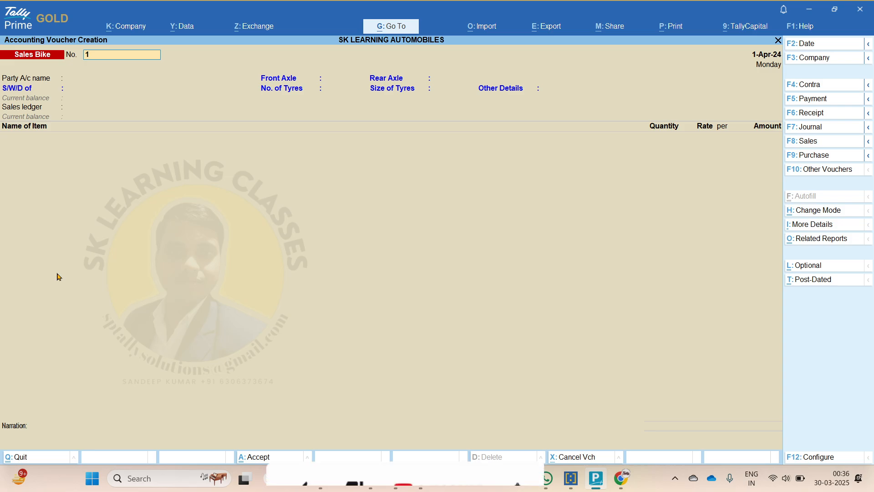
key(Escape)
key(y)
Check Stock Summary: TVS batches T1 and T3 remain, 2 PCS worth 90,000.00
key(Down)
key(Down)
key(Down)
key(Down)
key(Down)
key(Down)
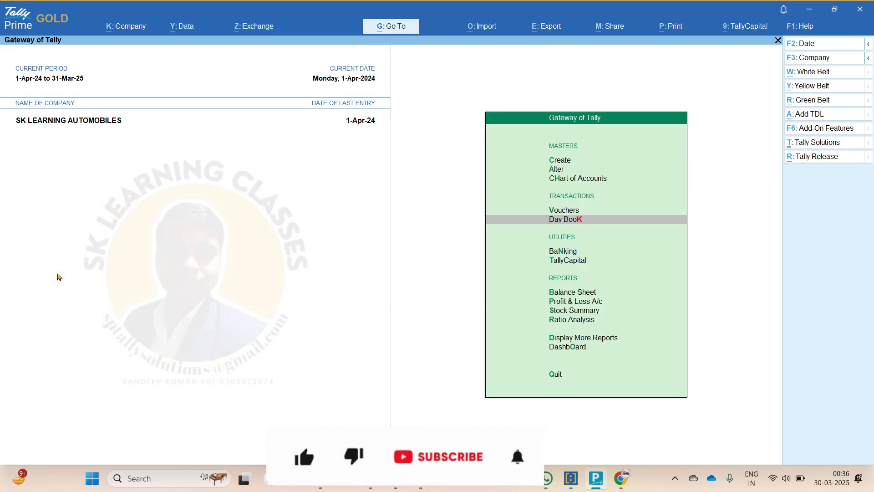
key(Return)
key(alt+F5)
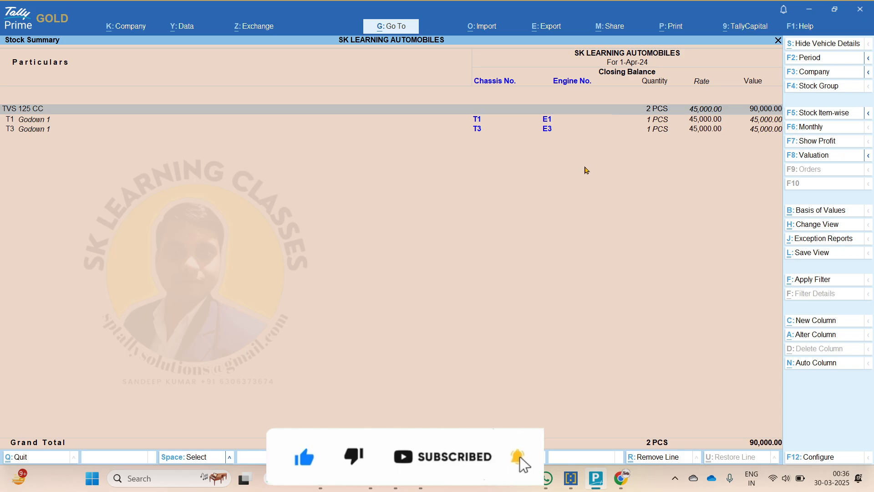
key(shift+Down)
key(shift+Down)
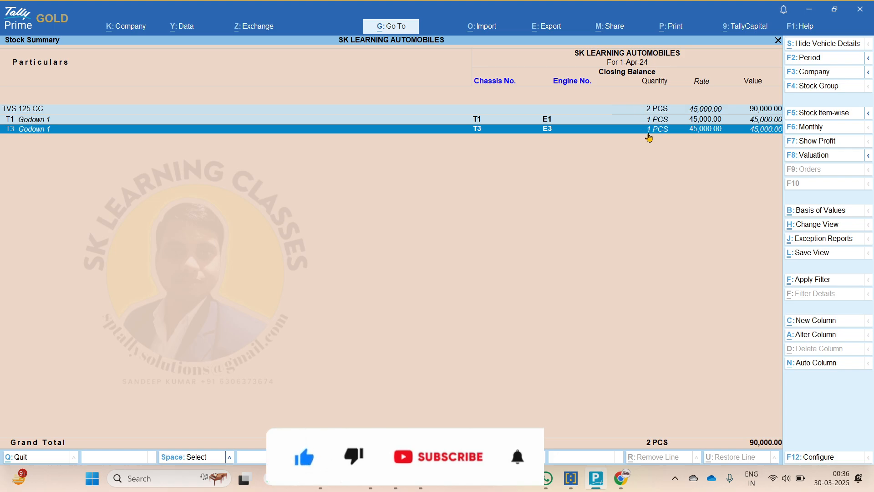
key(Escape)
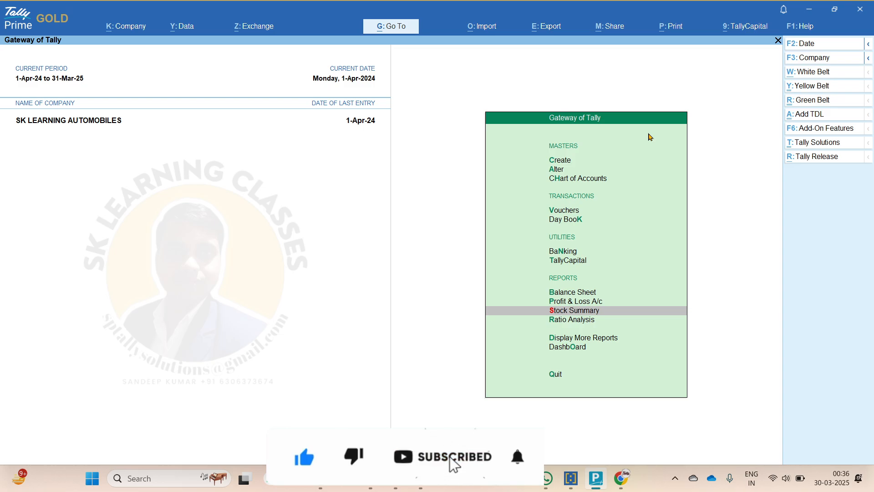
Open voucher SKLC-08 from the Day Book and bring up its print options
key(Up)
key(Up)
key(Up)
key(Up)
key(Up)
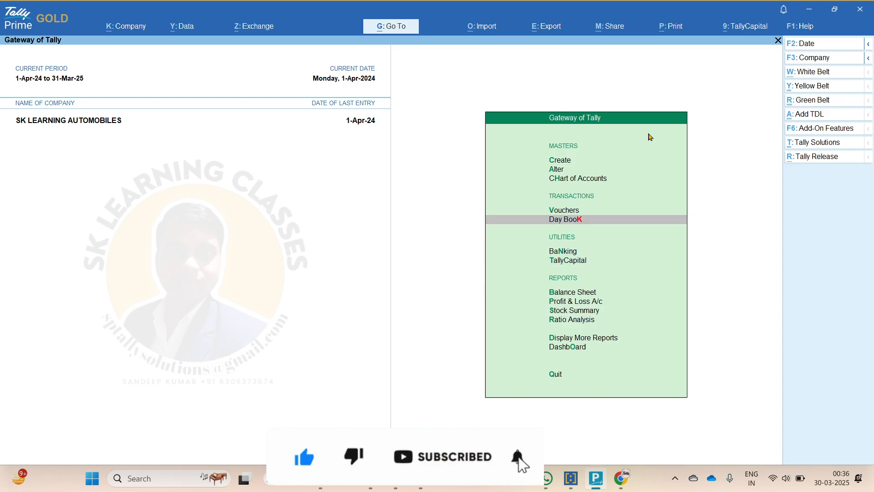
key(Return)
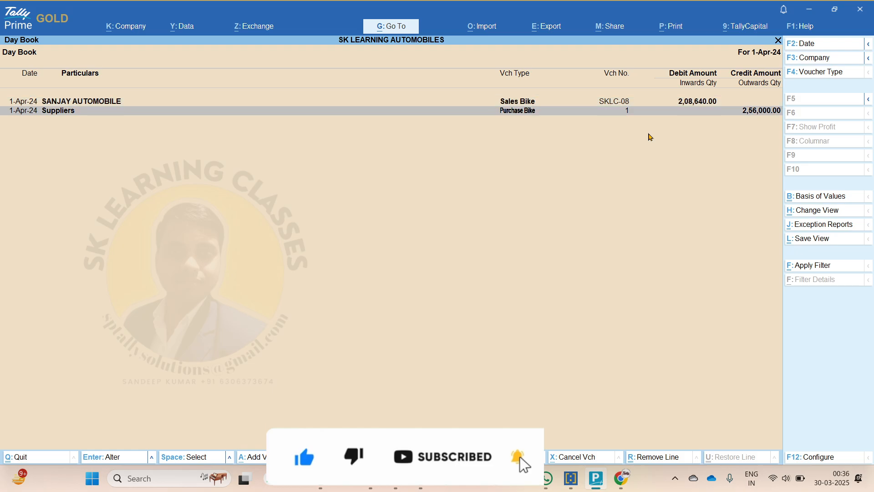
key(Return)
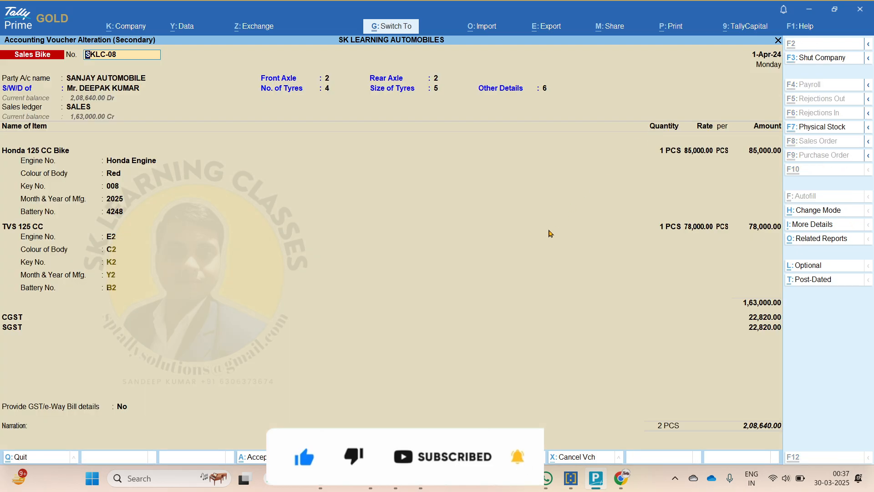
key(ctrl+p)
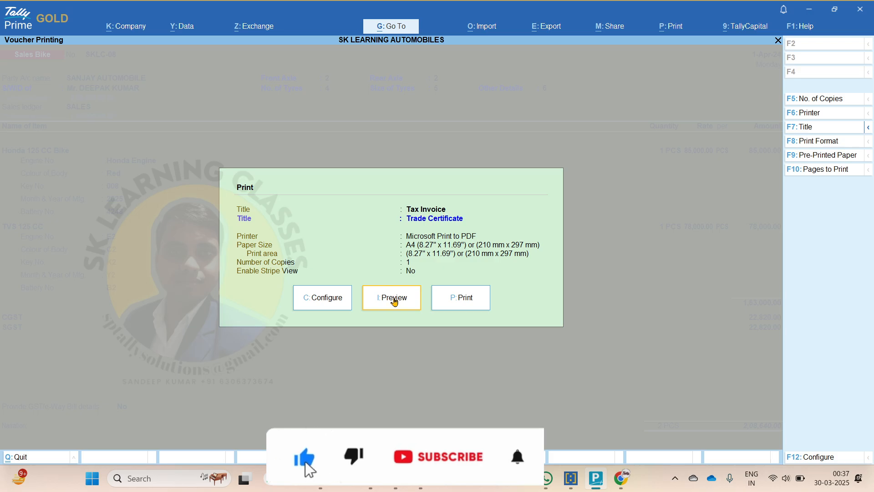
Preview the Tax Invoice, turn on Optimise printing, and preview it again
click(394, 299)
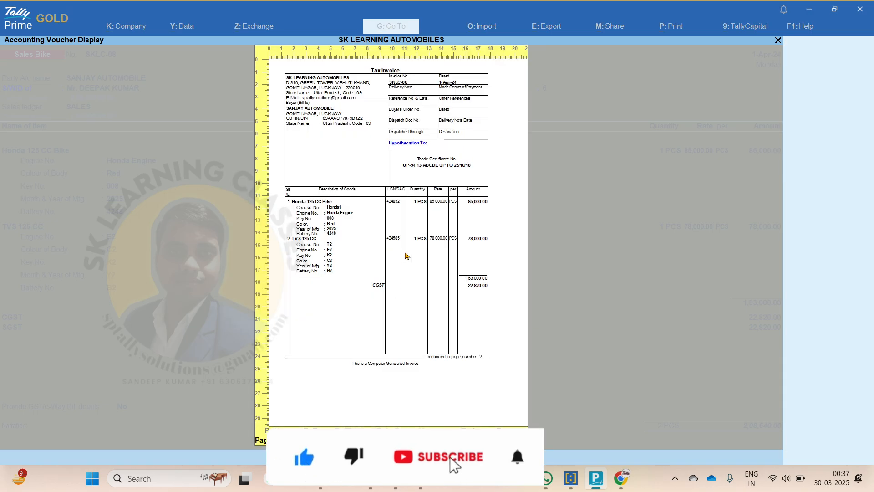
key(Escape)
text(c)
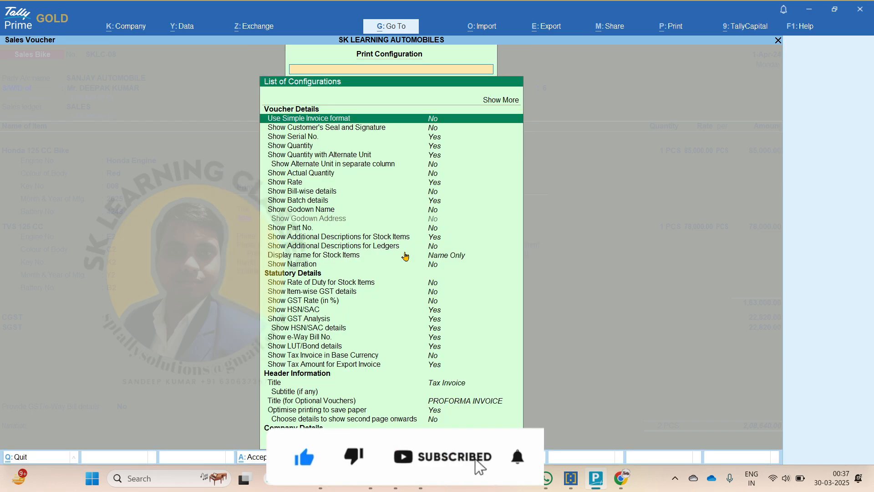
text(op)
key(Return)
key(Return)
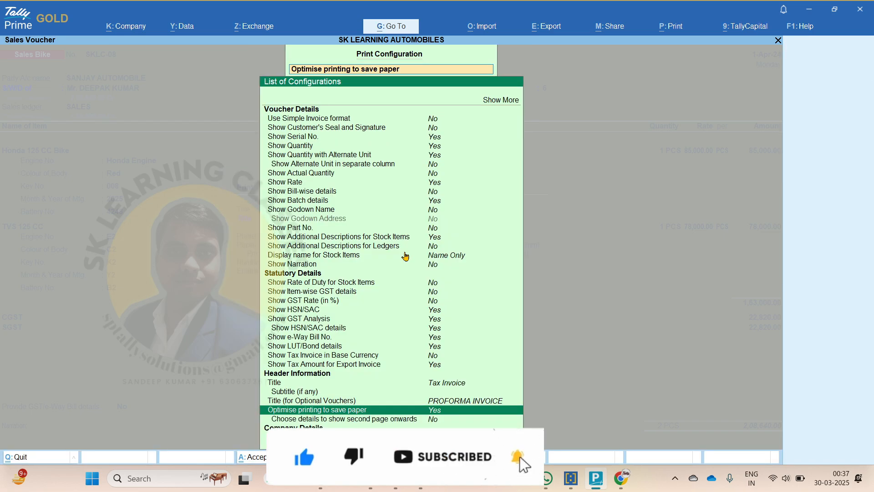
key(Escape)
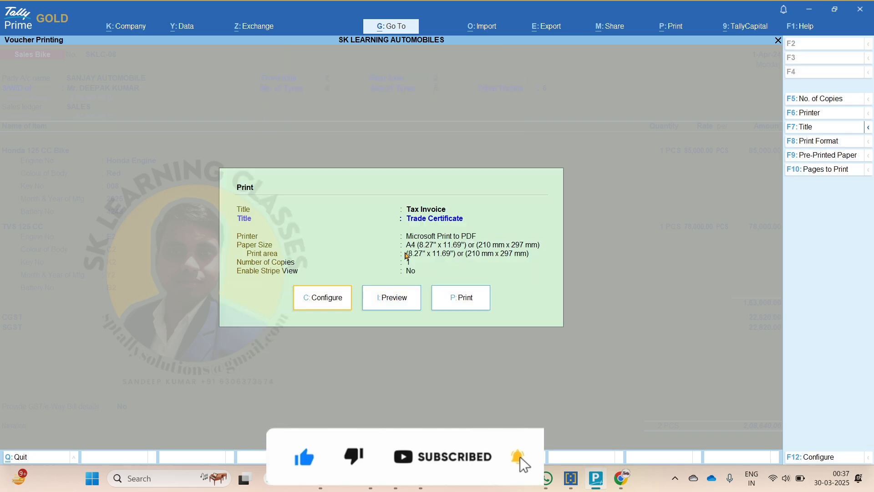
click(403, 308)
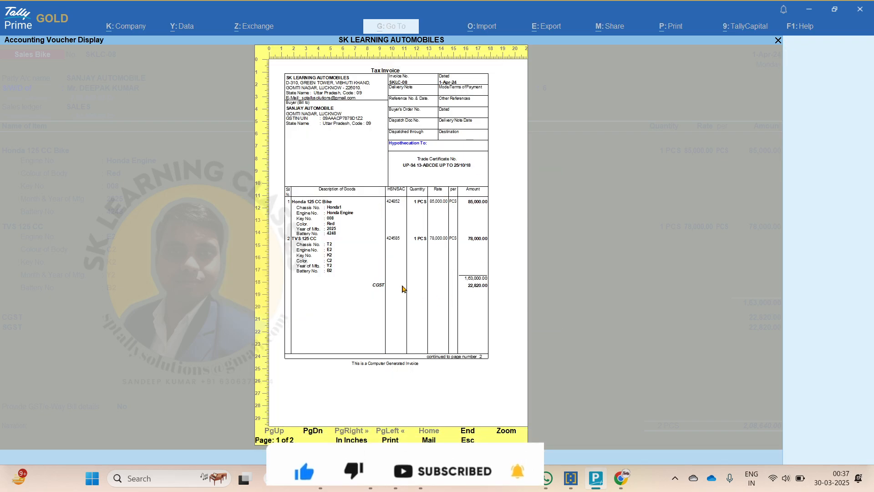
key(Escape)
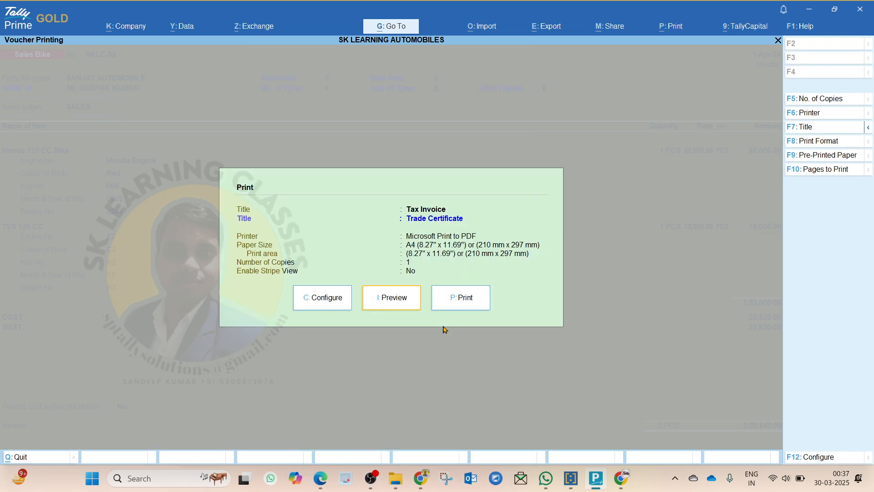
Show all print configuration options and set the normal invoice height to 12 inches
key(c)
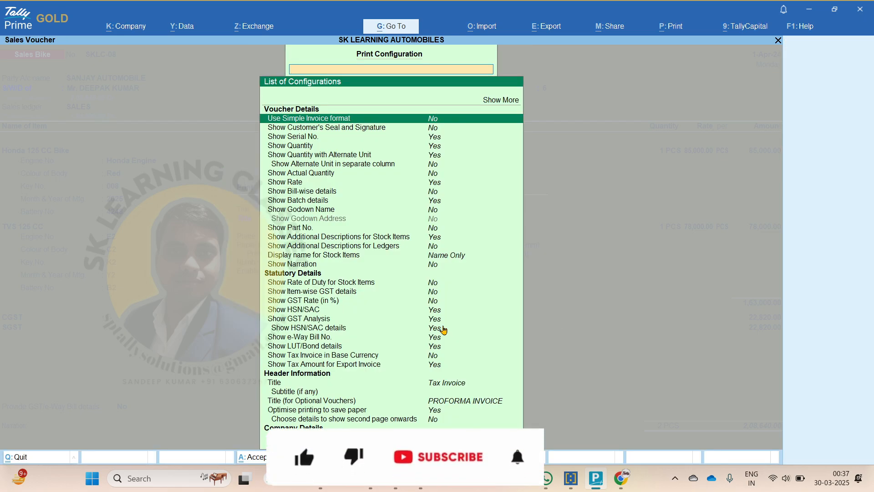
key(Up)
key(Return)
key(Up)
key(Up)
key(Up)
key(Up)
key(Up)
key(Up)
key(Up)
key(Up)
key(Up)
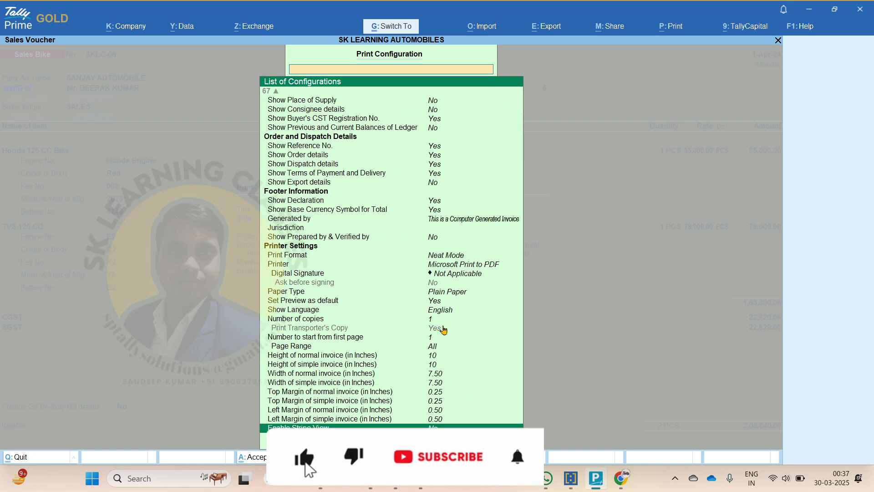
key(Return)
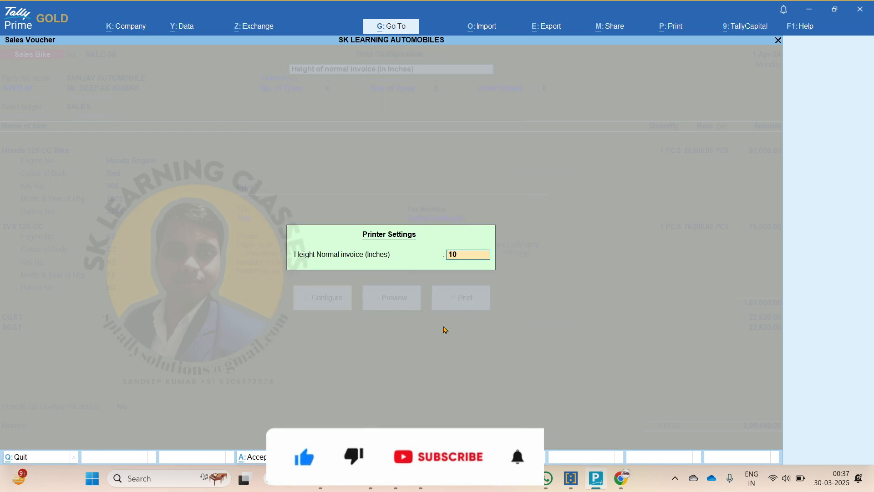
text(12)
key(Return)
Set the simple invoice height to 12 inches
key(Down)
key(Return)
text(12)
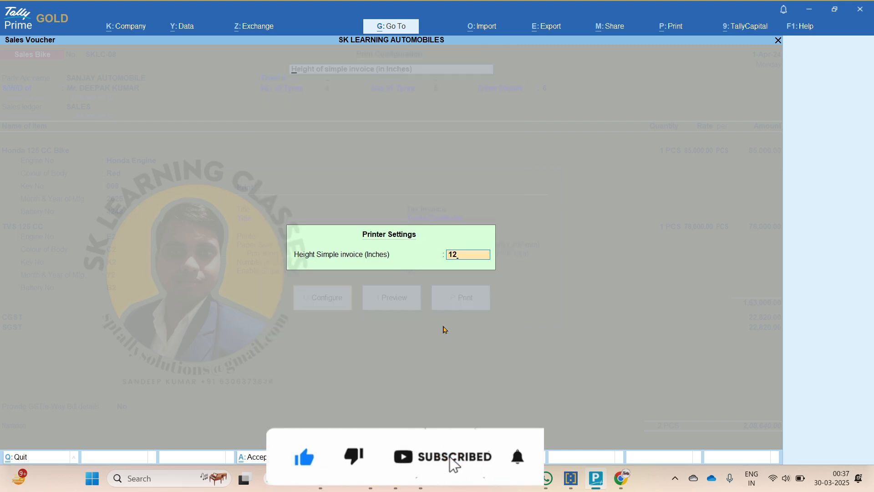
key(Return)
key(Return)
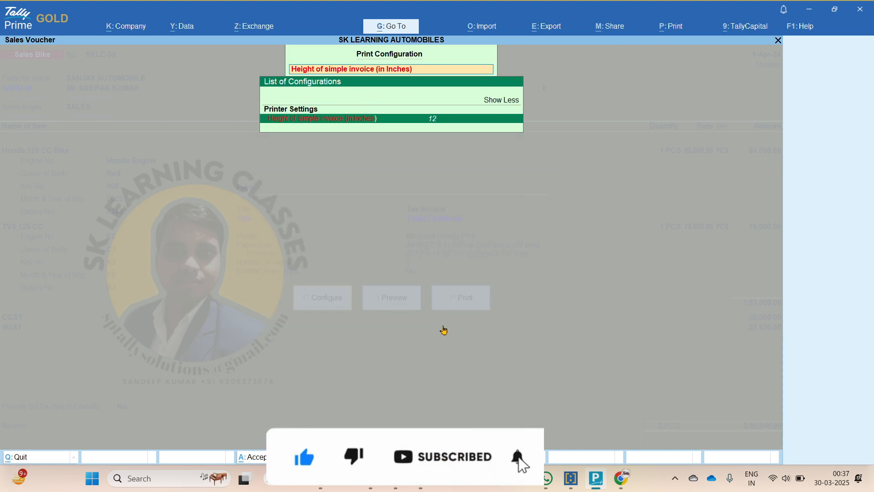
key(Return)
key(Down)
Set the normal invoice width to 9 inches and preview the resized Tax Invoice
key(Return)
key(Return)
key(Down)
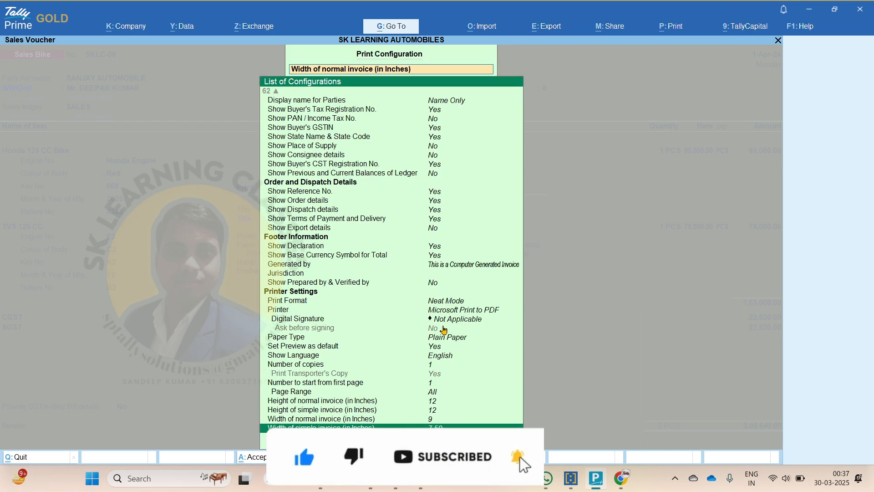
key(Return)
text(9)
key(Return)
key(Escape)
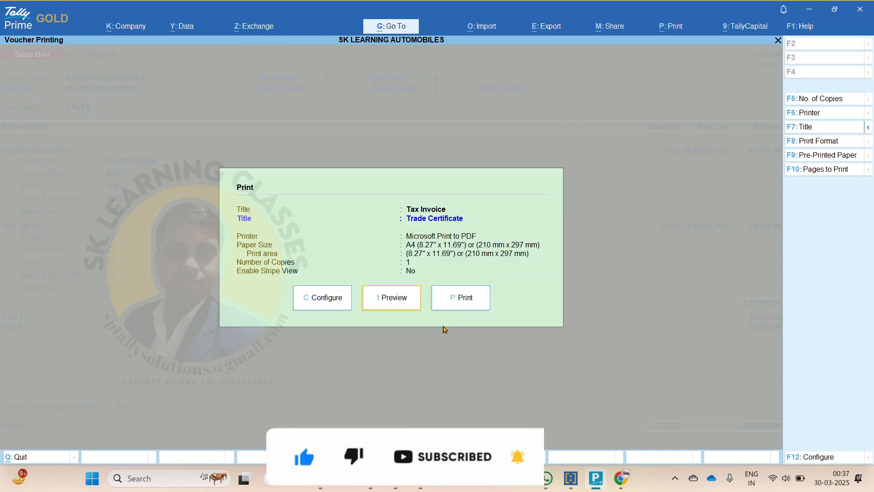
key(i)
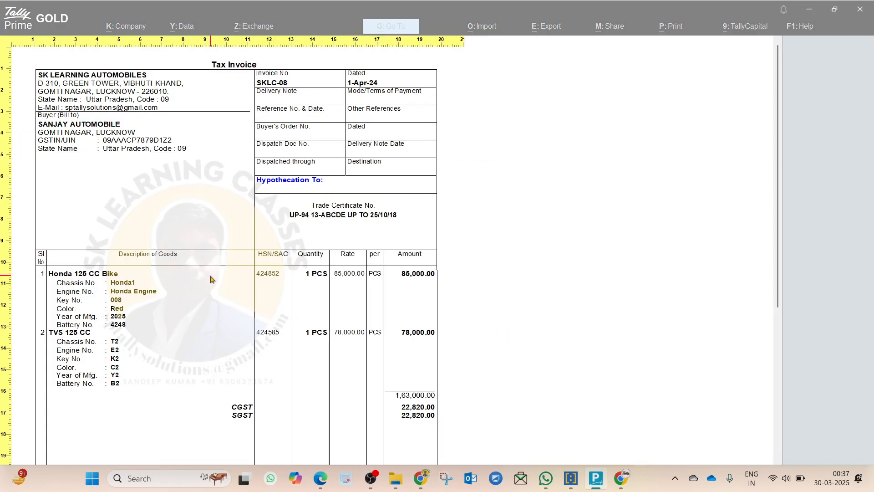
key(Escape)
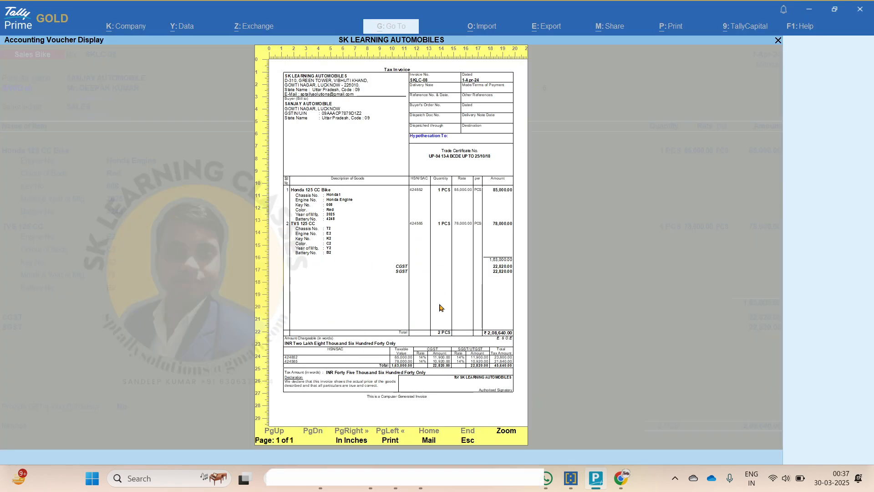
key(alt+z)
scroll(283, 325, down, 3)
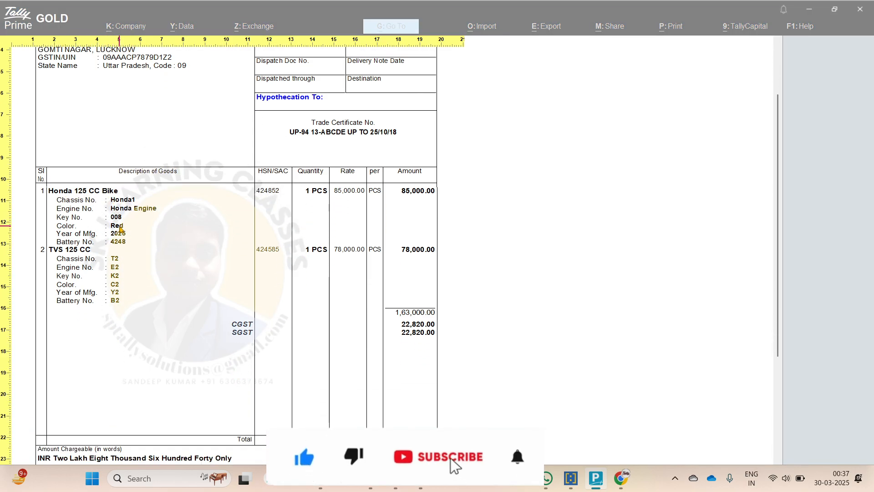
key(plus)
key(plus)
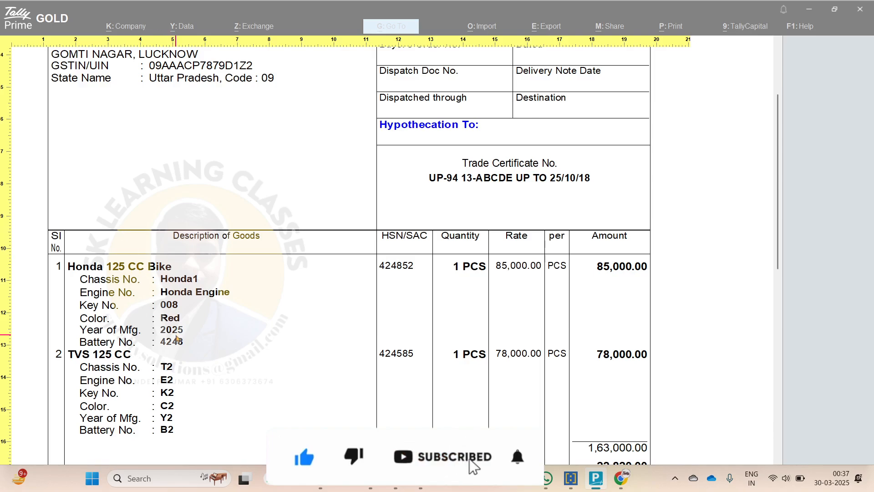
scroll(232, 317, down, 2)
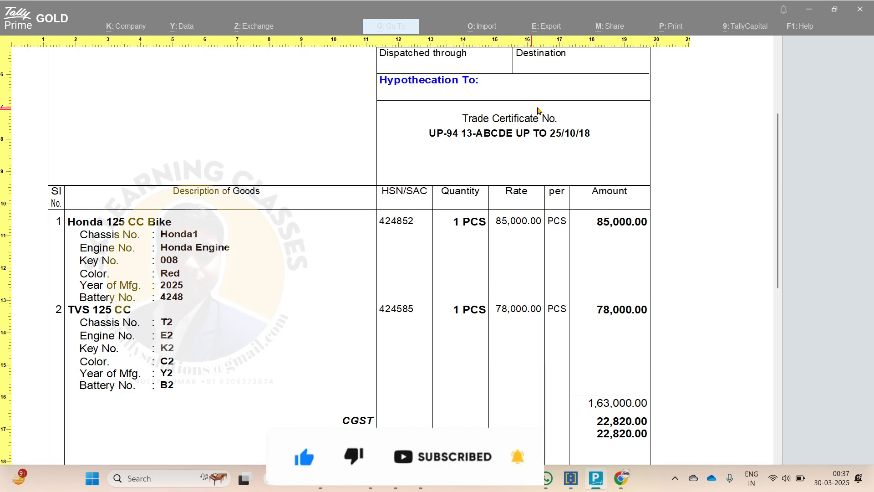
scroll(530, 171, up, 4)
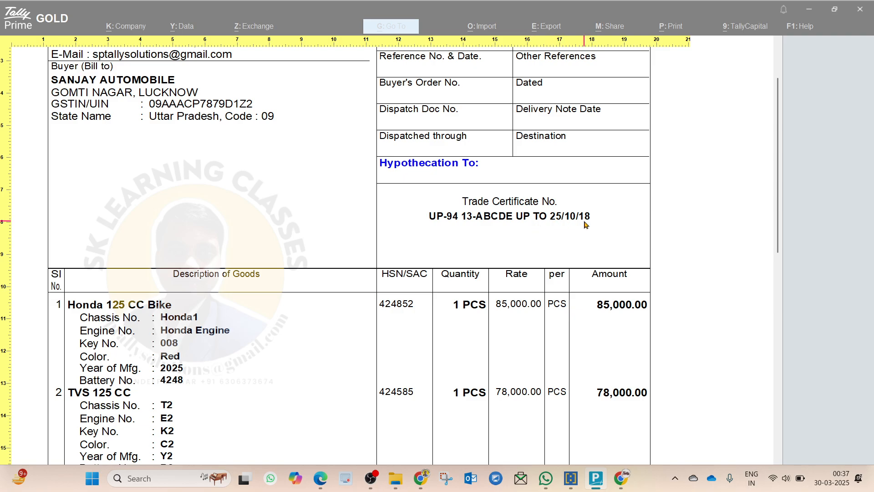
key(Escape)
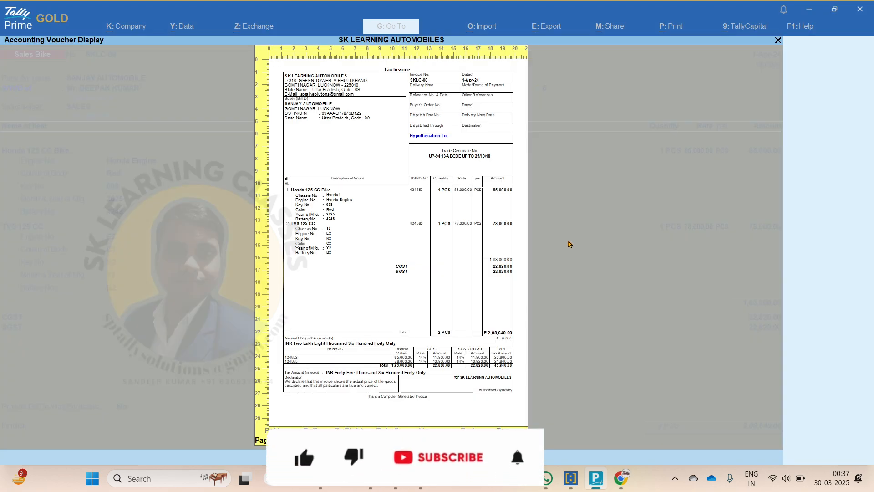
key(Return)
scroll(358, 220, down, 2)
key(plus)
key(plus)
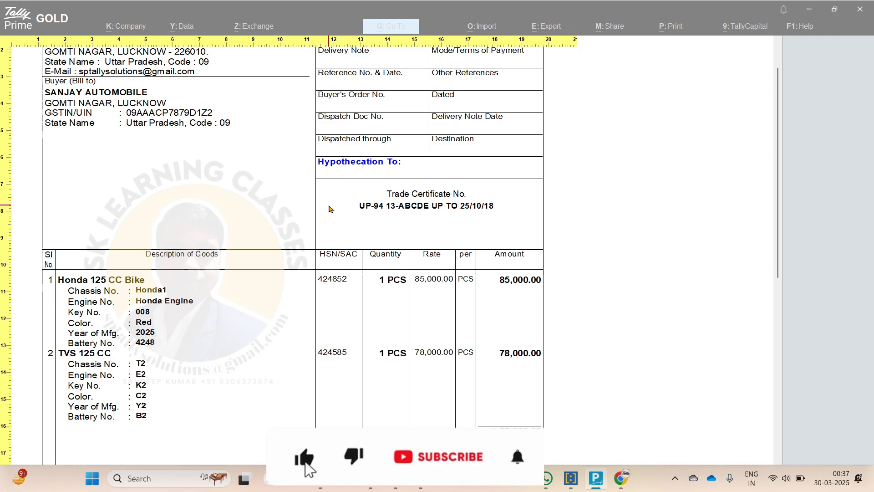
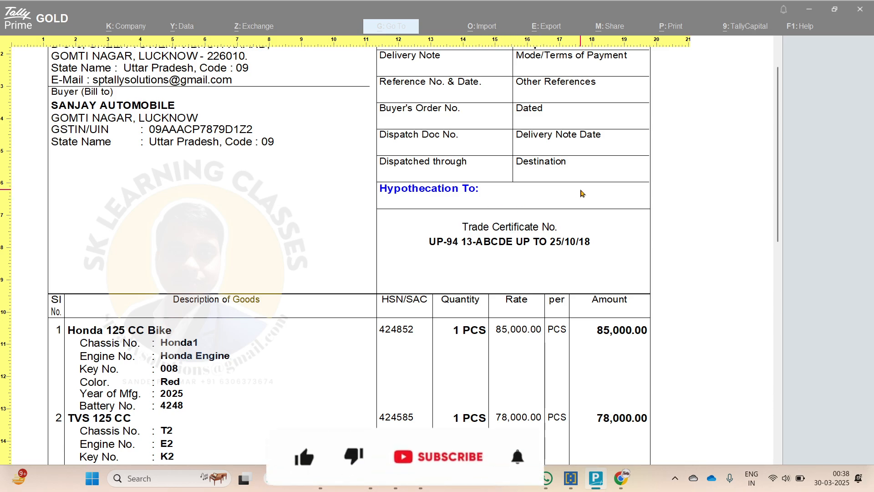
View the full 1,63,000 invoice page, then close the preview and quit the Sales Bike voucher
scroll(558, 283, down, 5)
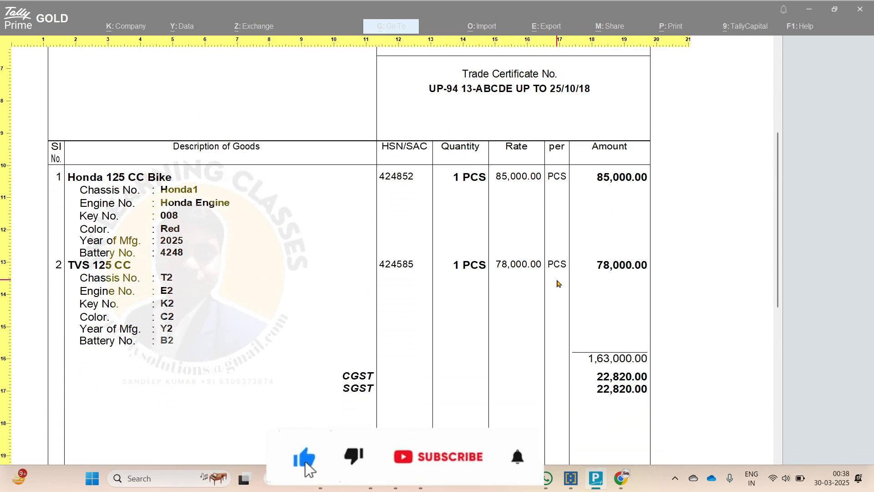
click(559, 283)
key(Escape)
key(Escape)
key(Escape)
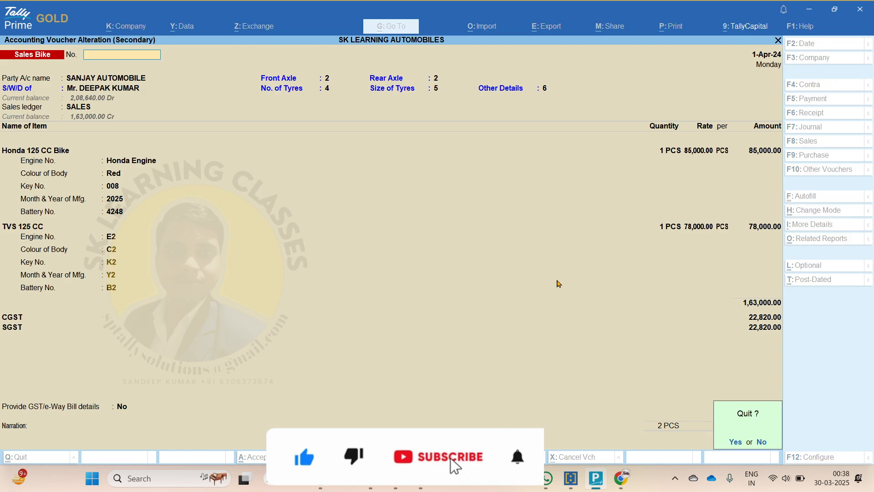
key(Return)
key(Escape)
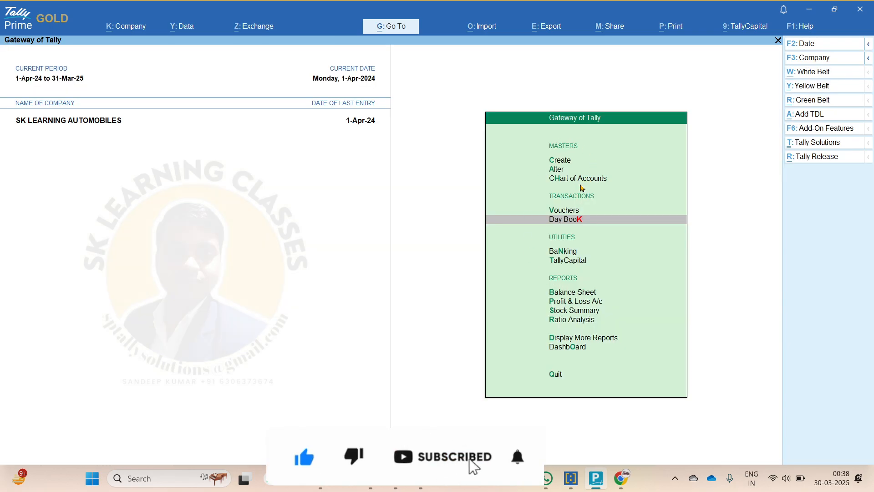
Enable the Cost Centres feature for the company through Cost Category creation
key(Up)
key(Up)
key(Up)
key(Up)
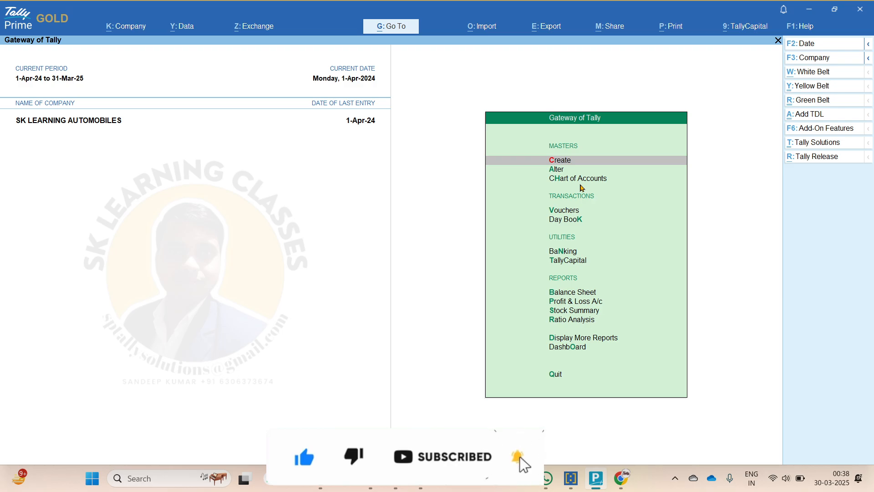
key(Return)
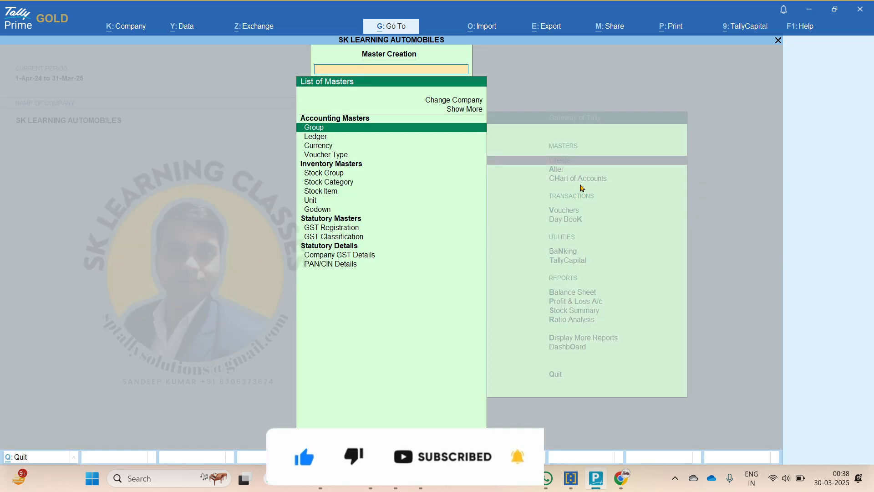
text(COS)
key(Down)
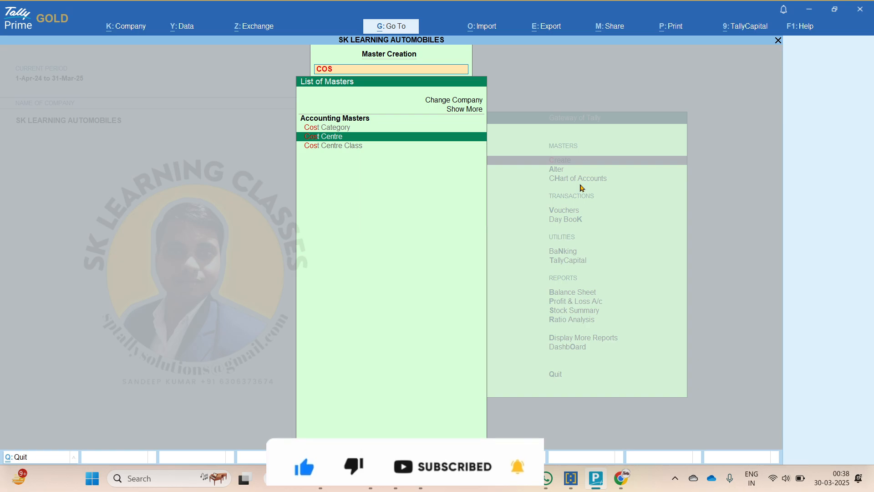
key(Up)
key(Return)
key(Return)
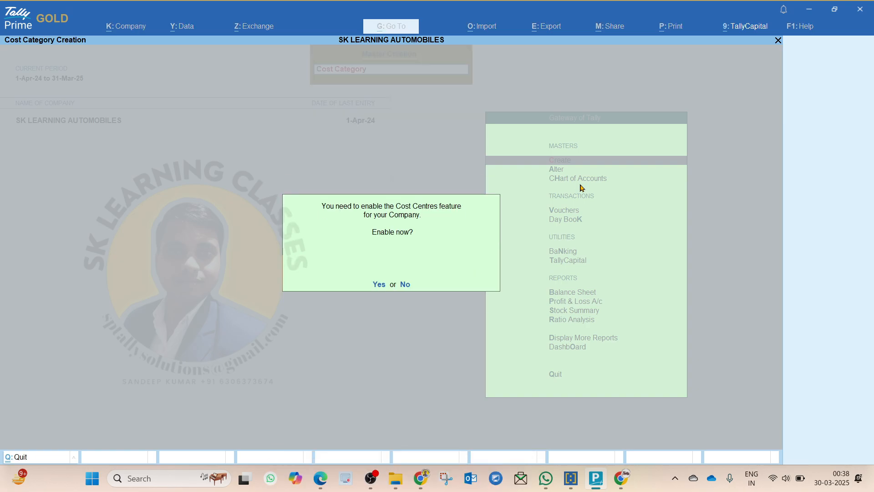
key(Return)
key(Escape)
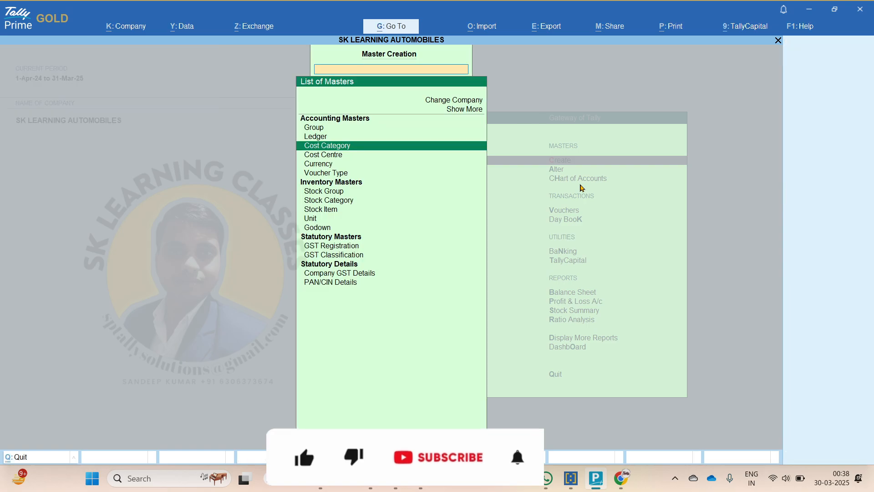
key(Down)
key(Return)
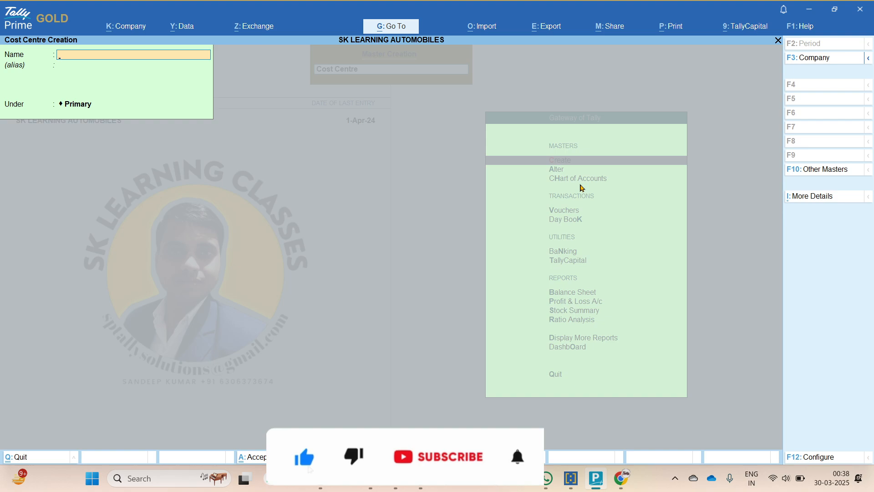
Create and save the cost centre 'HDFC FINANC' under Primary
text(HD)
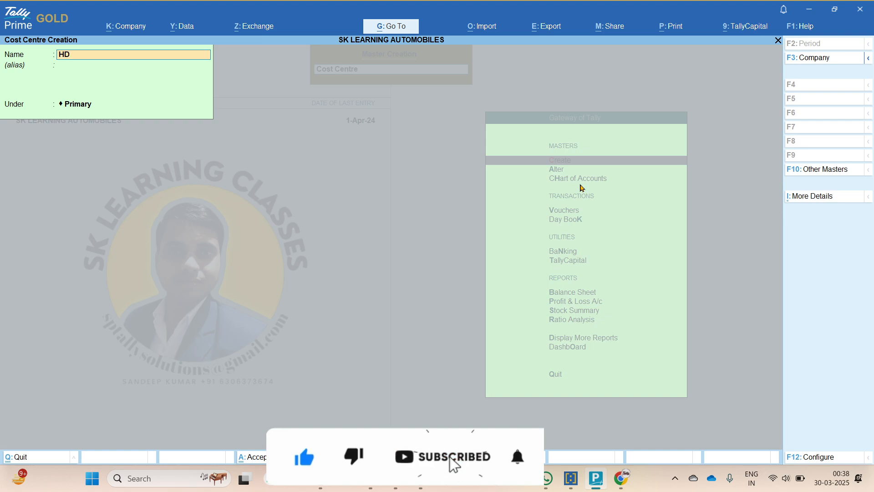
text(FC FINAN)
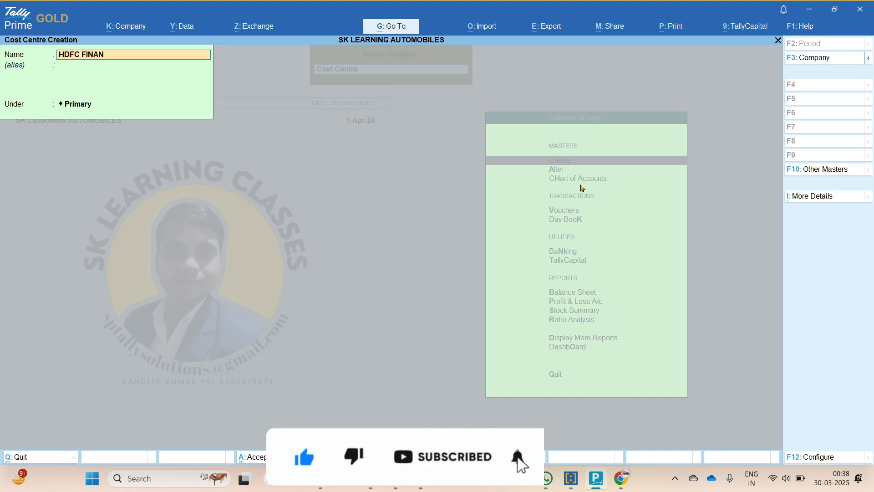
text(CE BANK)
key(Return)
key(Return)
key(Return)
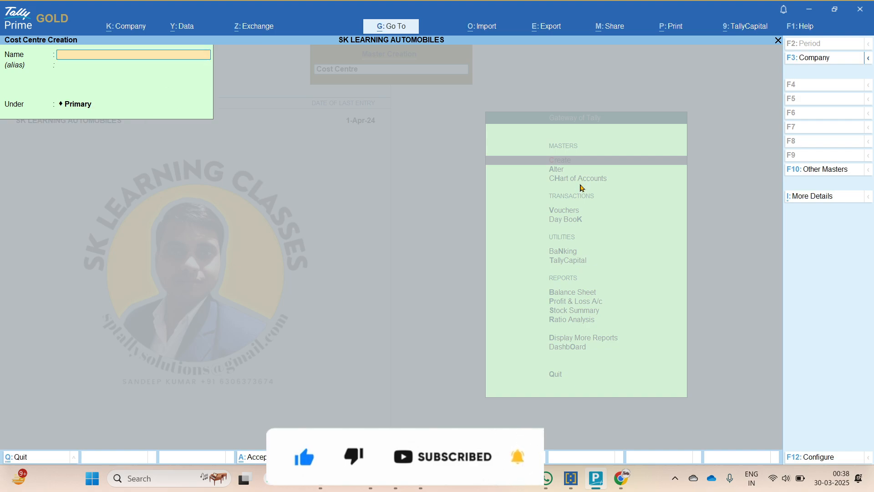
key(Escape)
key(Return)
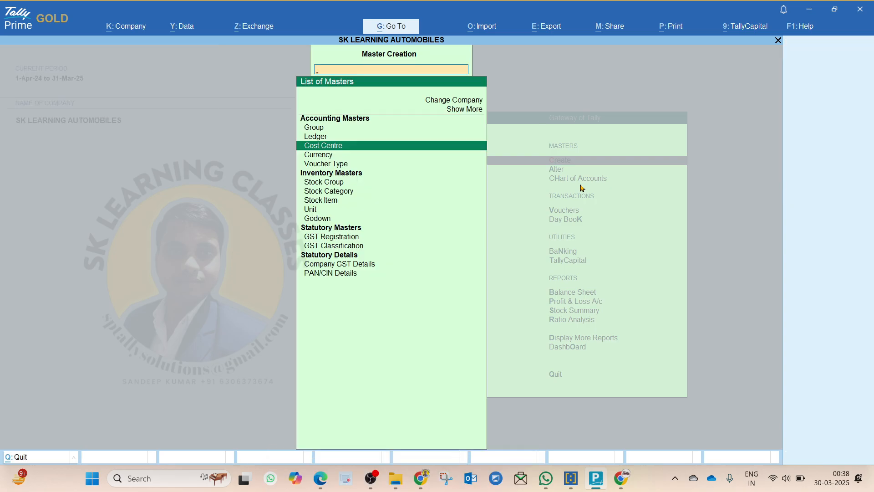
key(Escape)
key(Down)
key(Down)
key(Down)
key(Down)
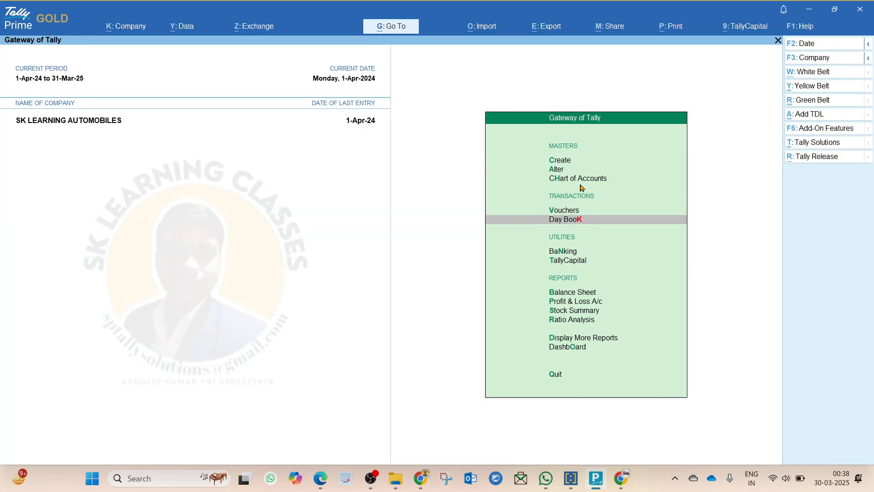
In voucher SKLC-08, set Hypothecation To HDFC FINANCE BANK and save, declining e-Way Bill
key(Return)
key(Return)
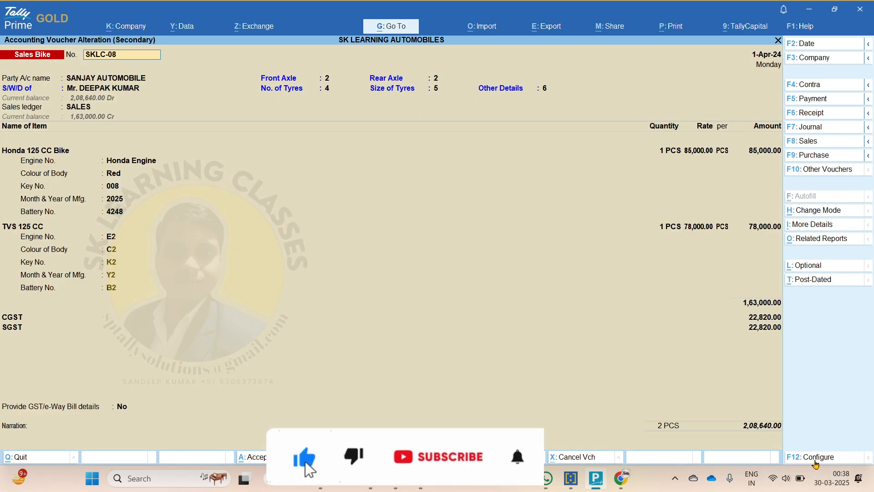
key(F12)
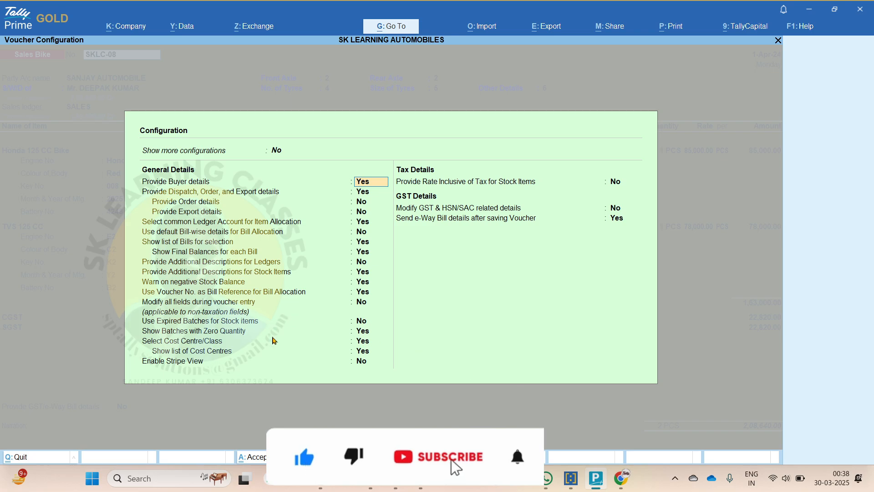
key(Escape)
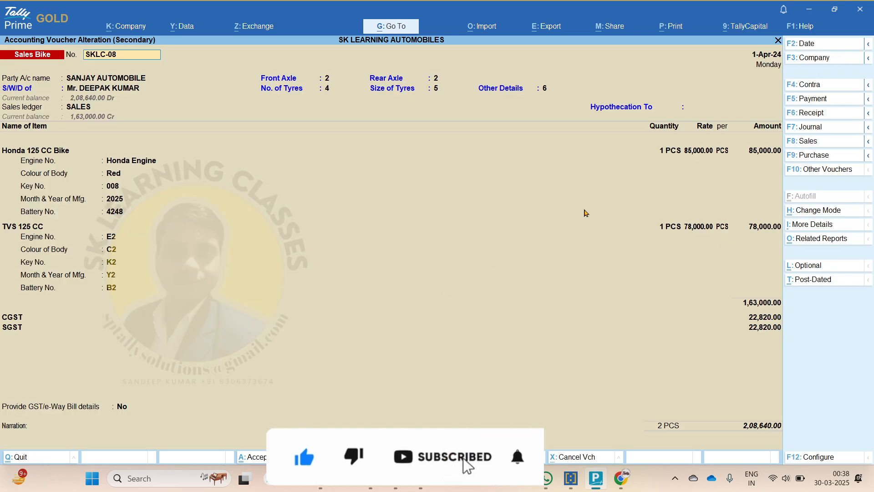
click(700, 106)
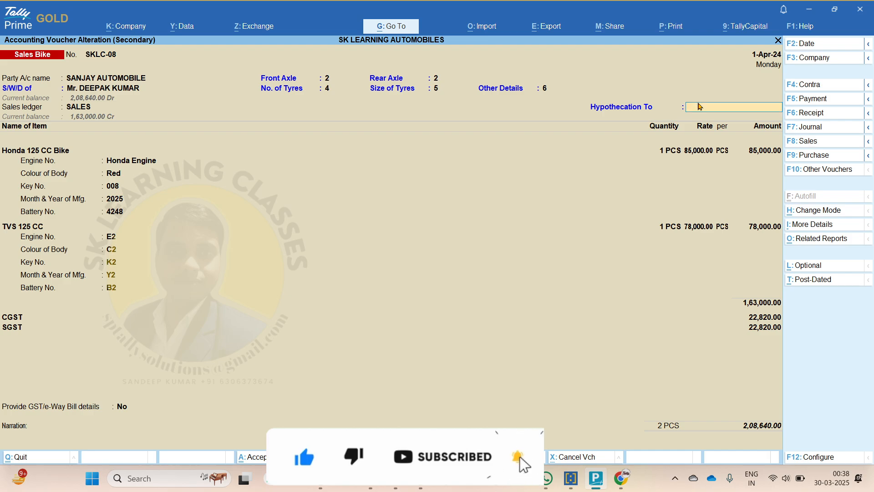
key(Down)
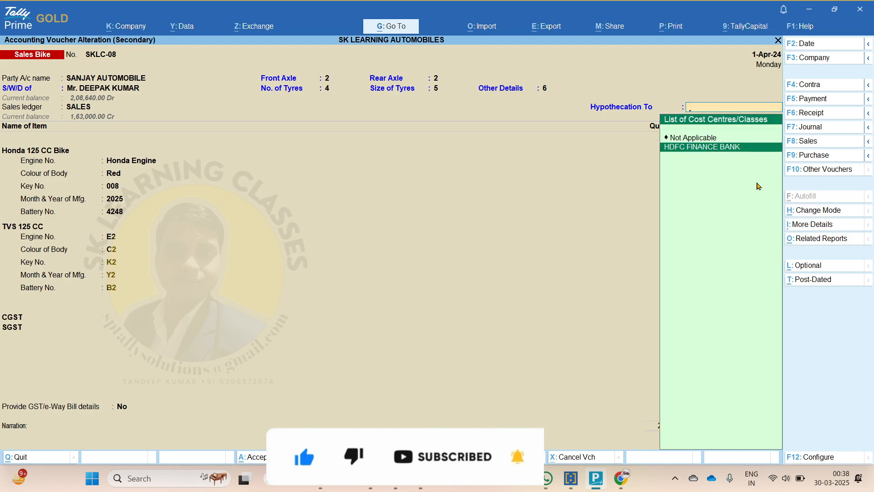
click(731, 151)
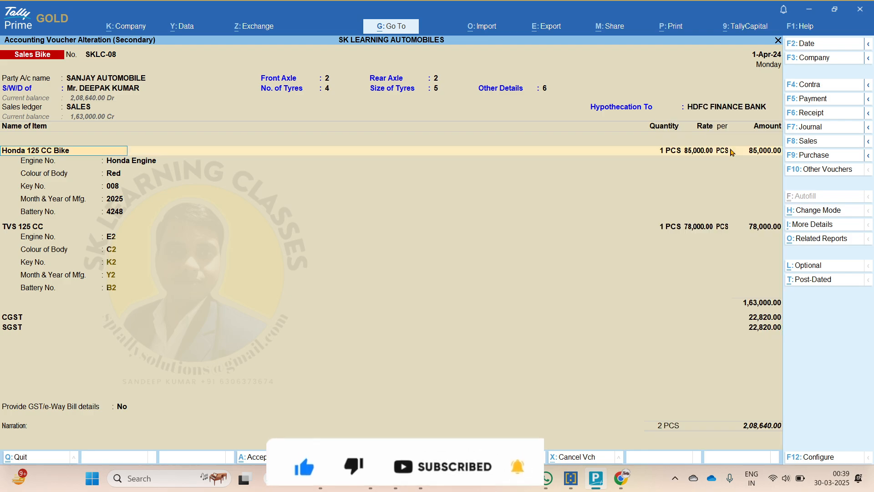
key(ctrl+a)
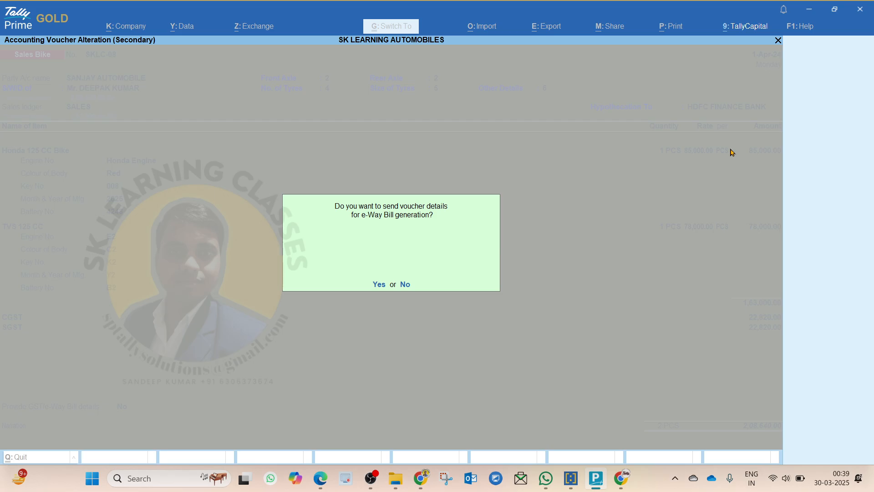
key(n)
Reopen voucher SKLC-08 from the Day Book and bring up its print options
key(Escape)
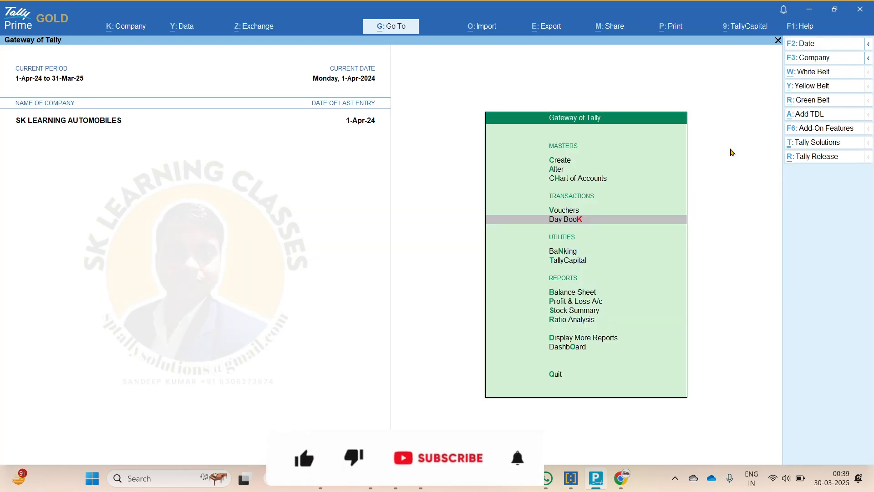
key(Return)
key(Up)
key(Return)
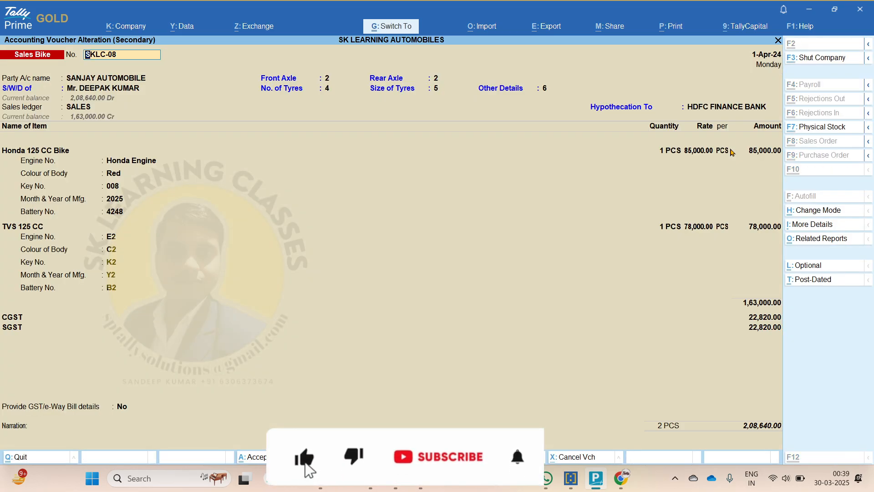
key(alt+p)
Preview the SKLC-08 Tax Invoice zoomed in, checking the HDFC FINANCE BANK hypothecation, then close it
key(i)
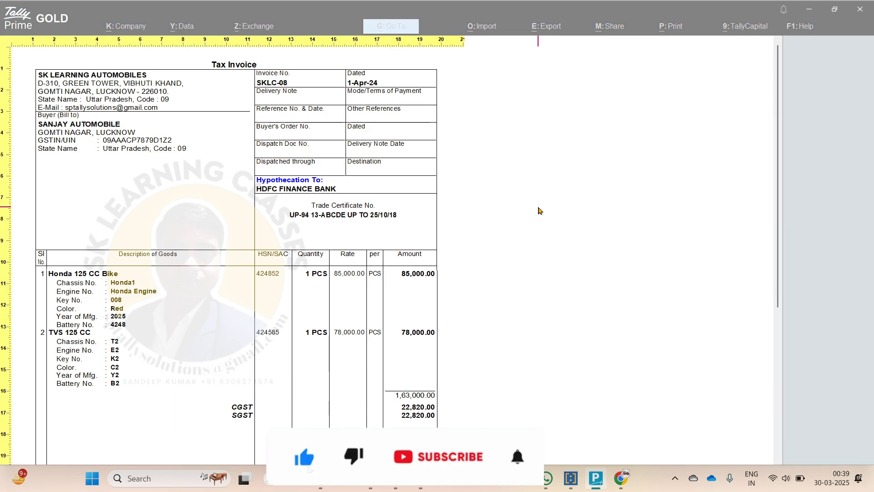
key(z)
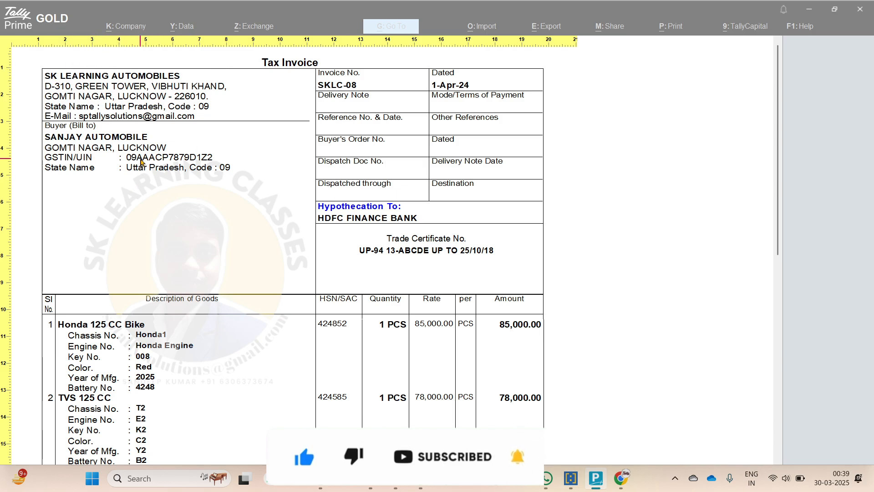
scroll(428, 322, down, 5)
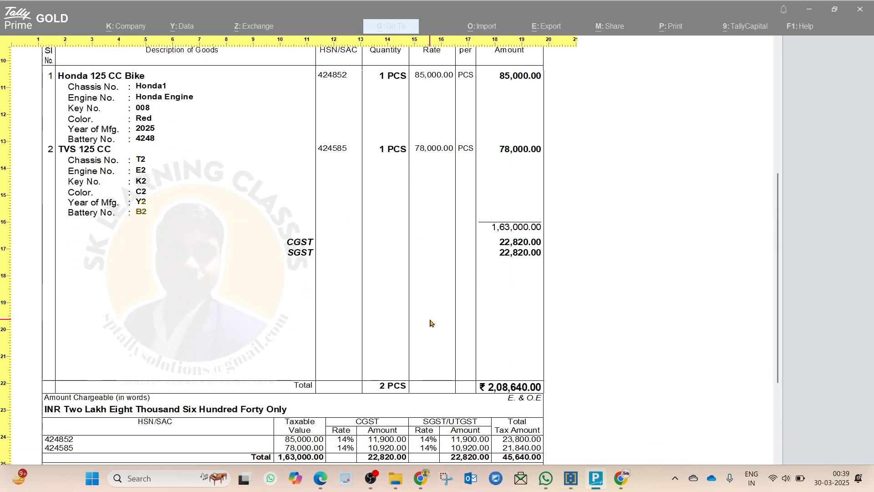
scroll(430, 322, down, 3)
scroll(429, 323, up, 2)
click(383, 273)
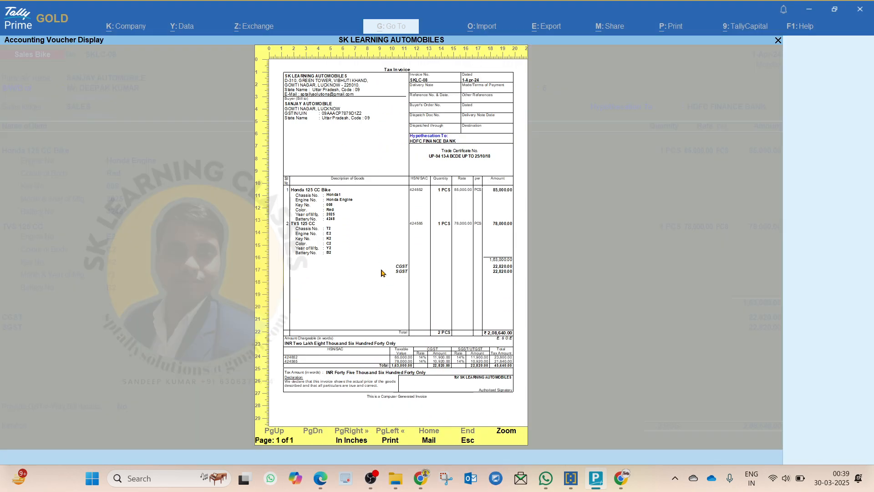
key(Escape)
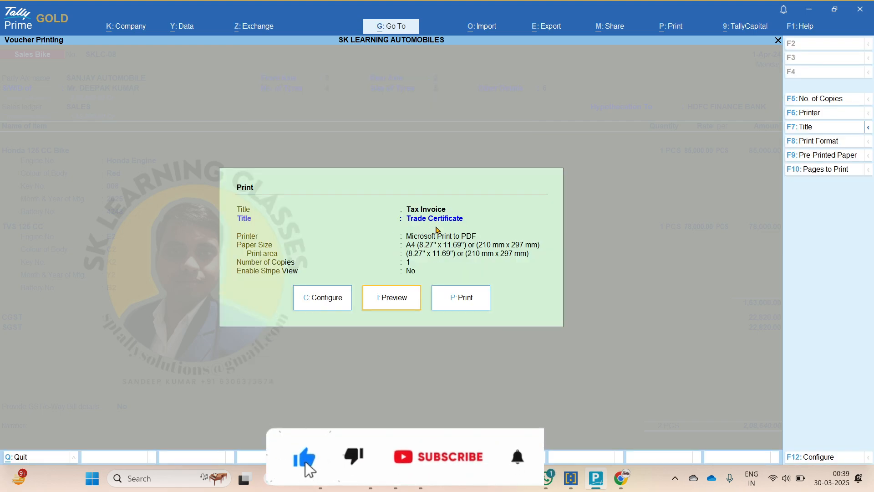
Preview the Form-21 Trade Certificate enlarged, reviewing buyer, HDFC hypothecation and Honda 125 CC Bike details
key(Escape)
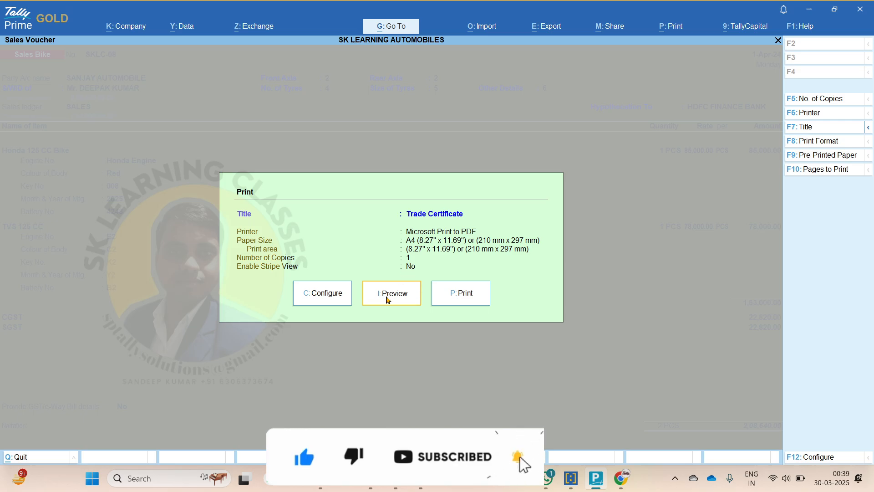
click(389, 296)
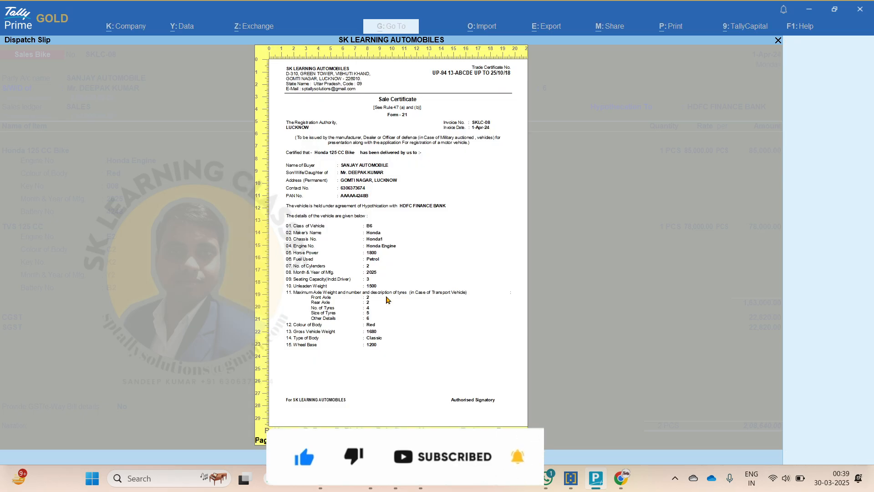
click(387, 300)
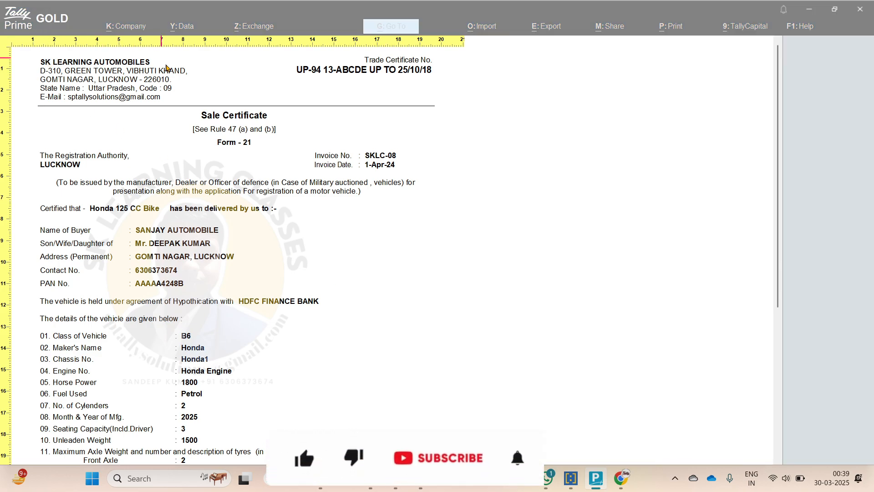
click(154, 97)
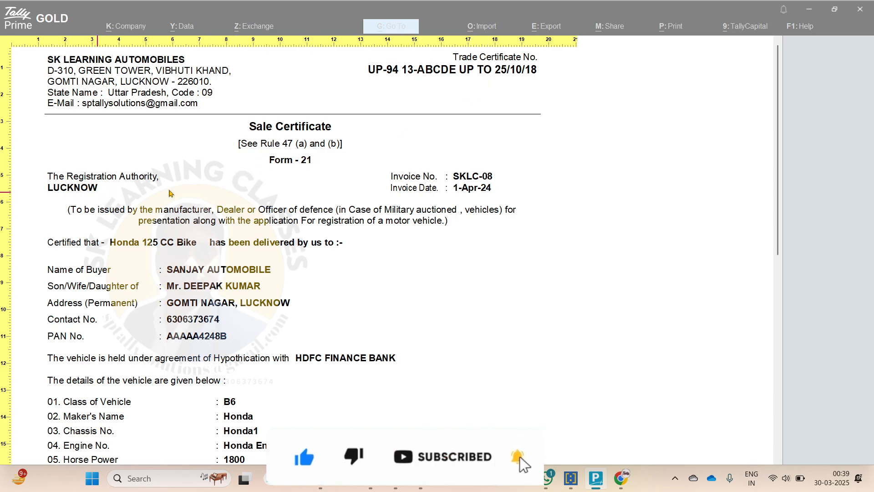
scroll(395, 253, down, 3)
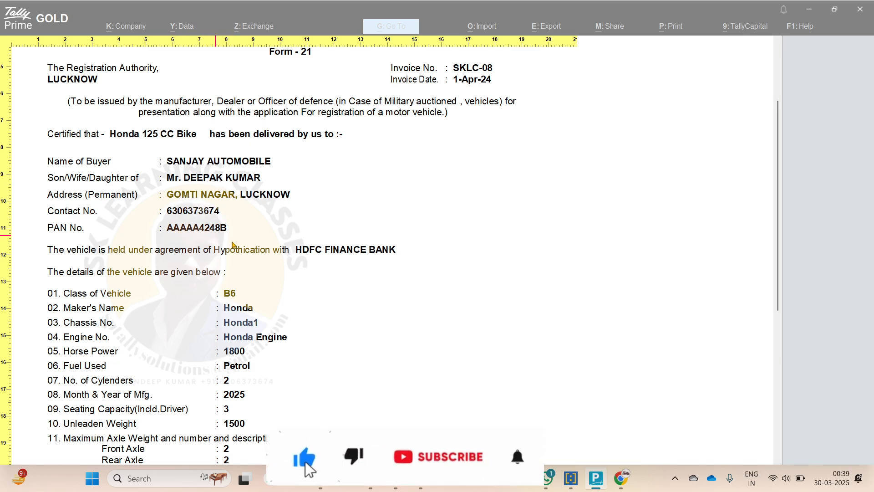
scroll(281, 269, down, 2)
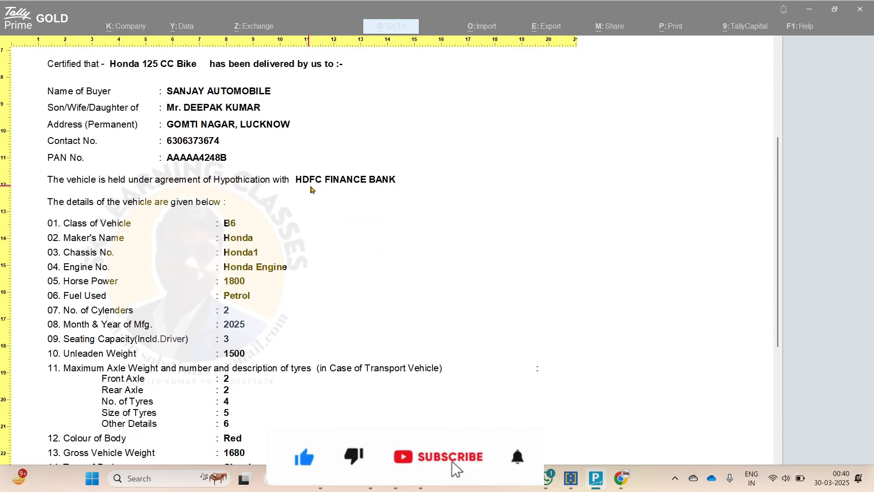
scroll(243, 156, down, 2)
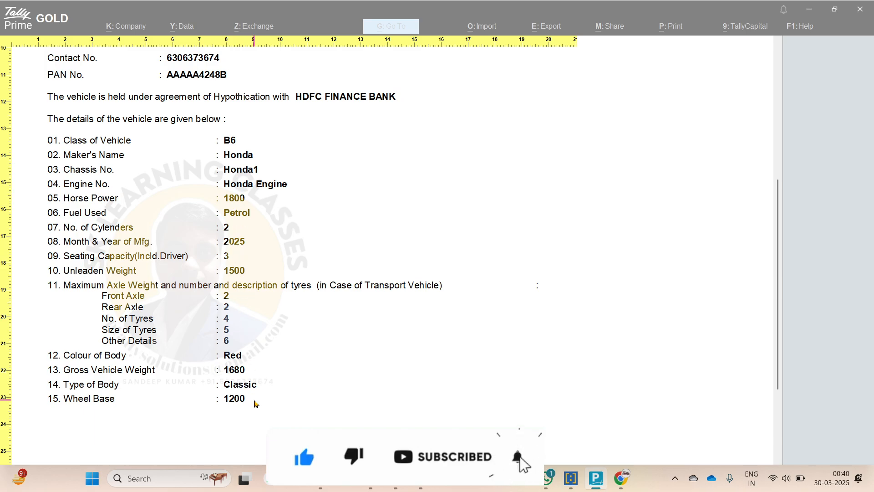
scroll(256, 404, down, 2)
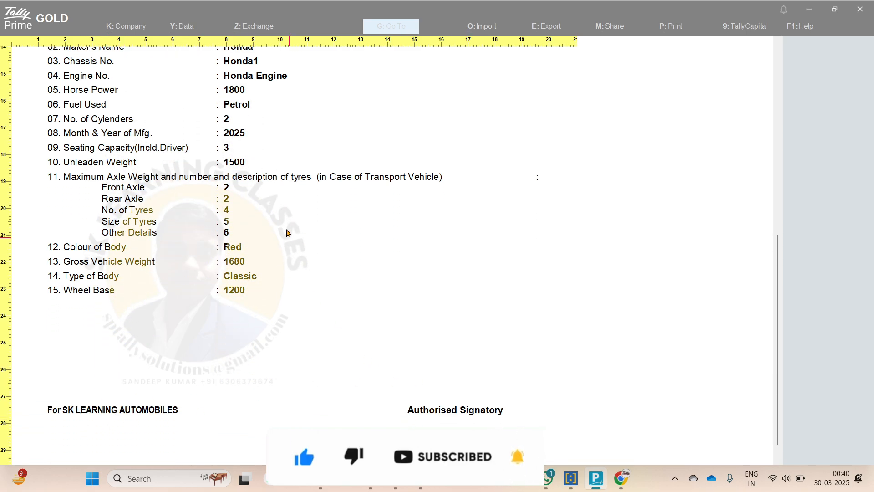
scroll(287, 230, up, 2)
key(Escape)
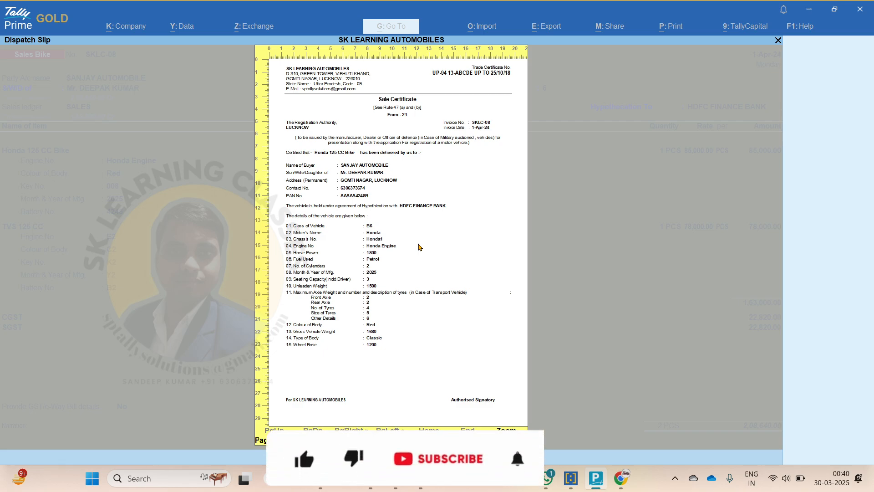
Close the certificate preview, print settings, SKLC-08 voucher and Day Book
key(Escape)
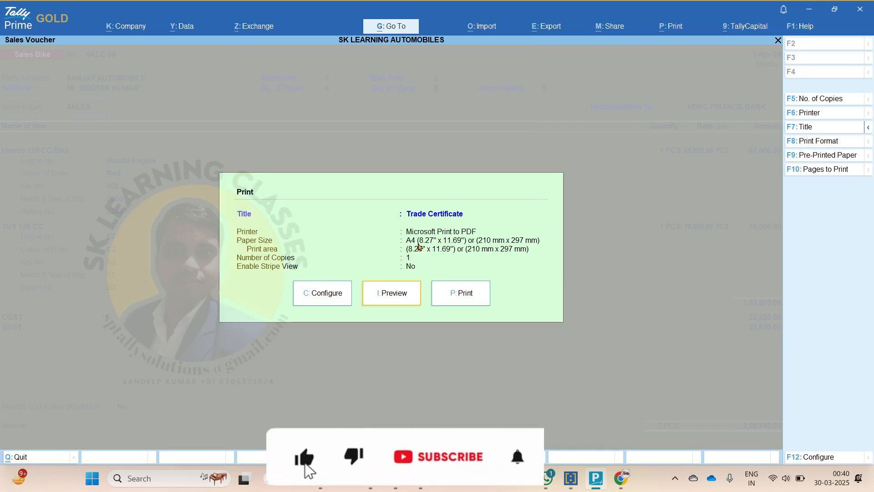
key(Escape)
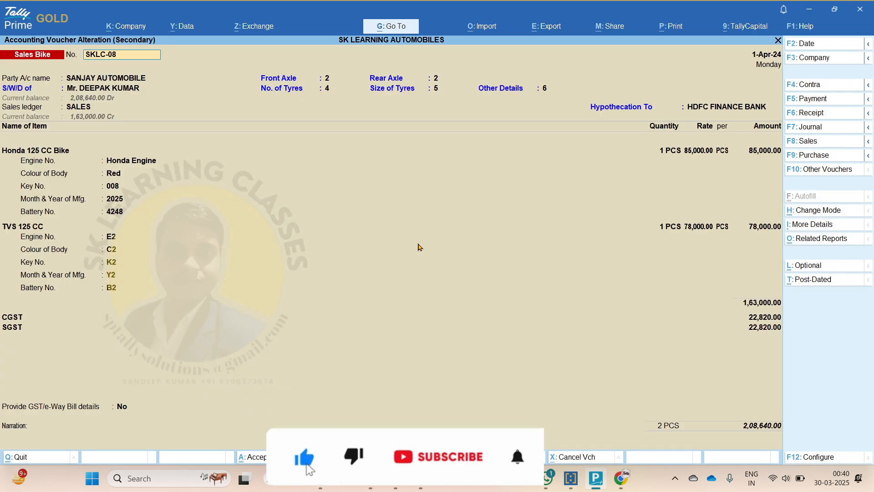
key(Escape)
key(Return)
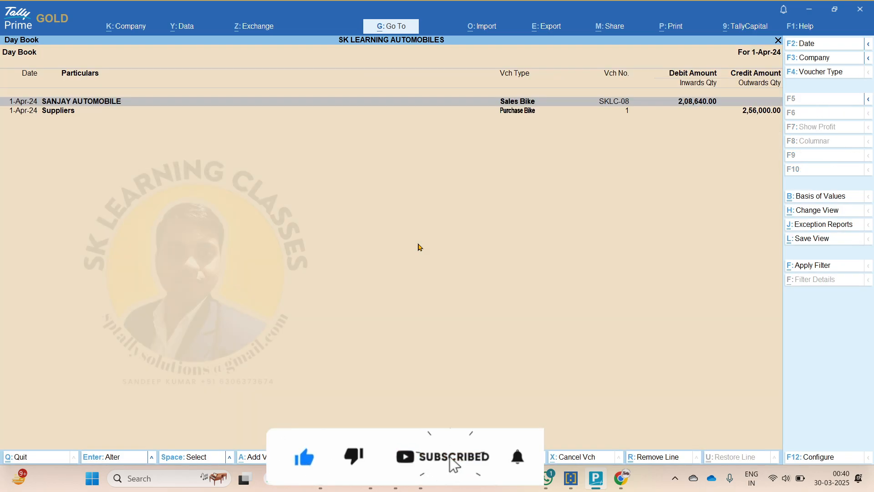
key(Escape)
key(Escape)
key(Escape)
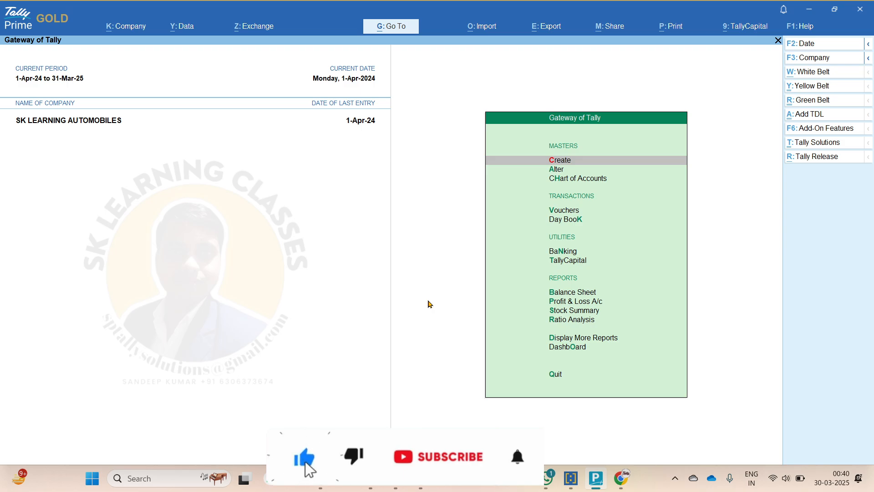
Open the Batch report under More Reports > Inventory Books
key(Down)
key(Down)
key(Down)
key(Down)
key(Down)
key(Down)
key(Down)
key(Down)
key(Down)
key(Down)
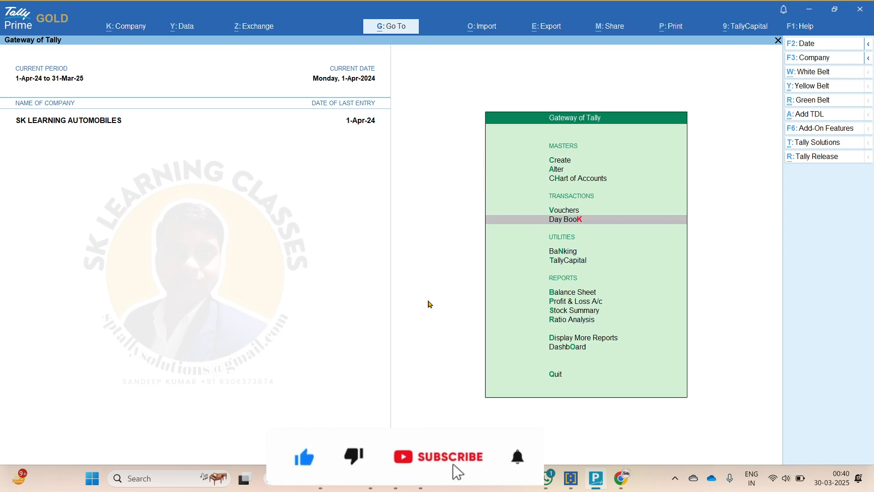
key(Down)
key(Return)
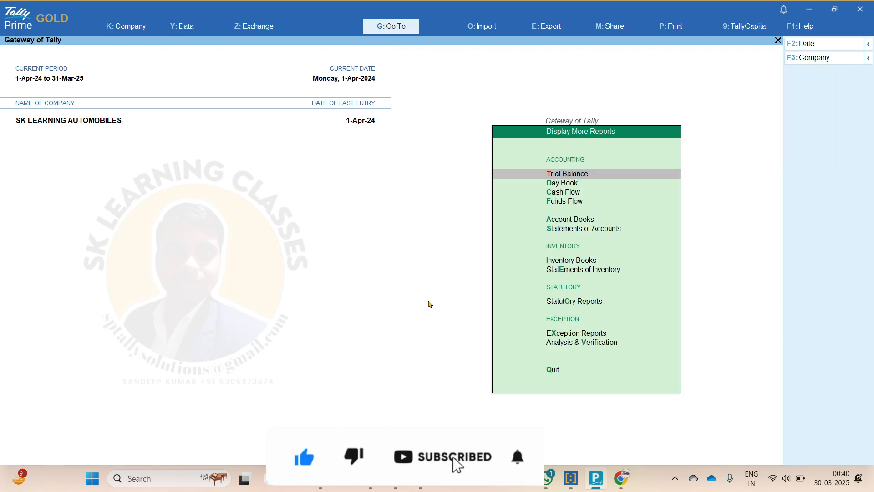
key(Down)
key(Down)
key(Down)
key(Down)
key(Down)
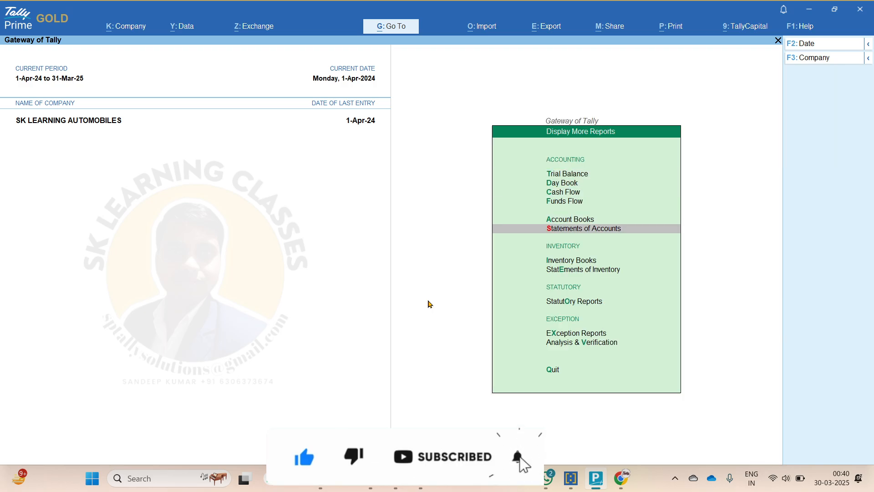
key(Down)
key(Down)
key(Up)
key(Return)
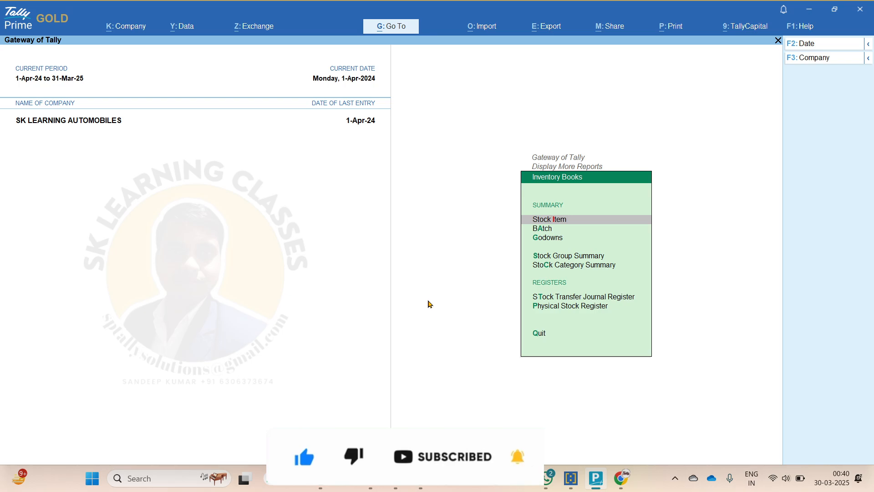
key(Down)
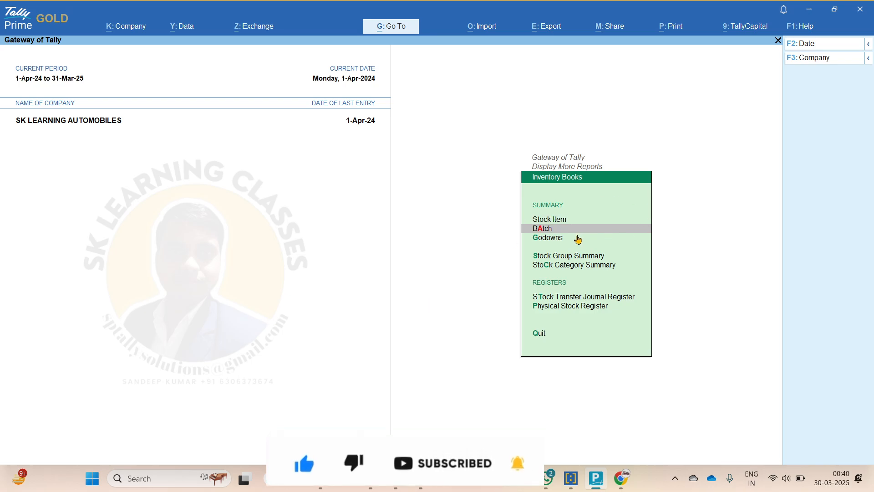
key(Return)
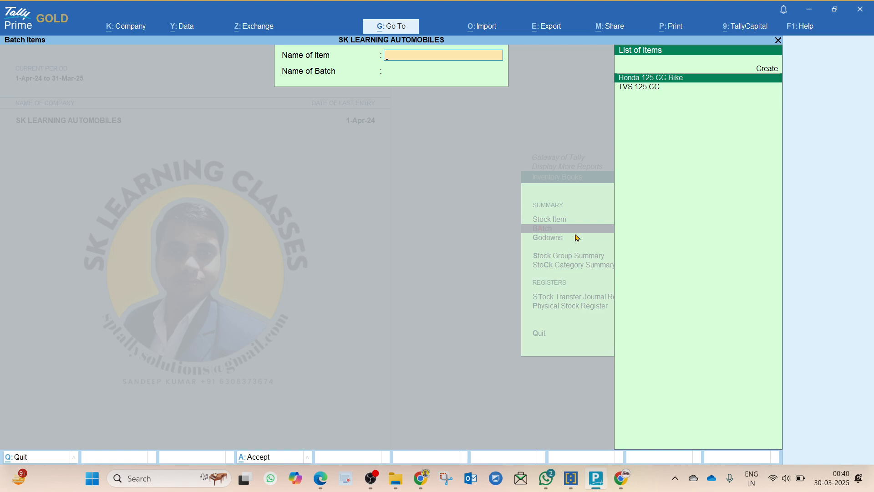
Select Honda 125 CC Bike batch Honda1, showing purchase at 65,000.00 and sale at 85,000.00
key(Down)
key(Up)
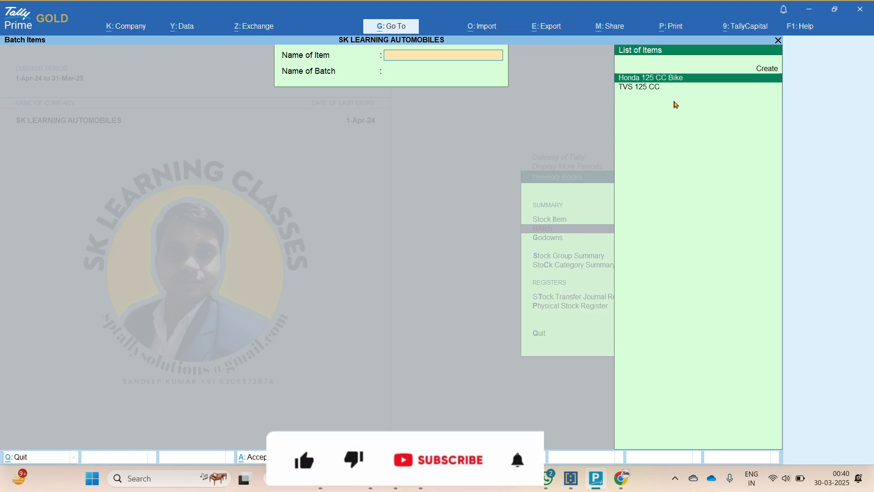
key(Down)
key(Up)
key(Down)
key(Up)
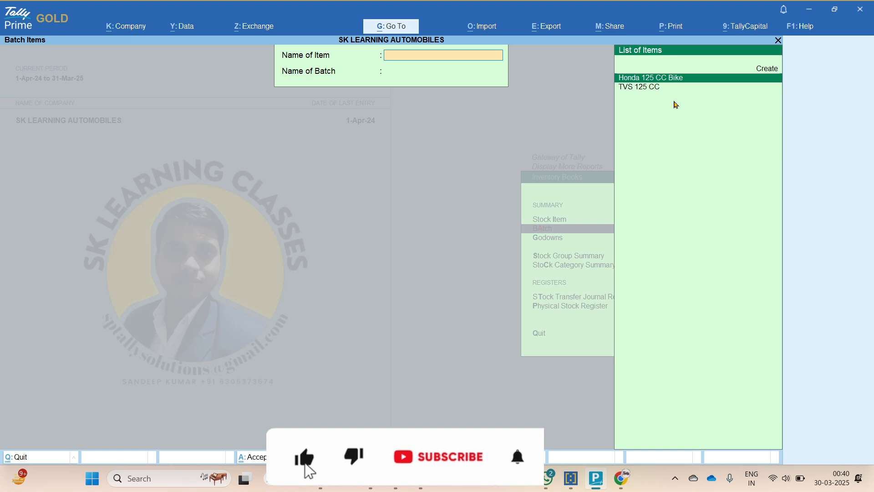
key(Return)
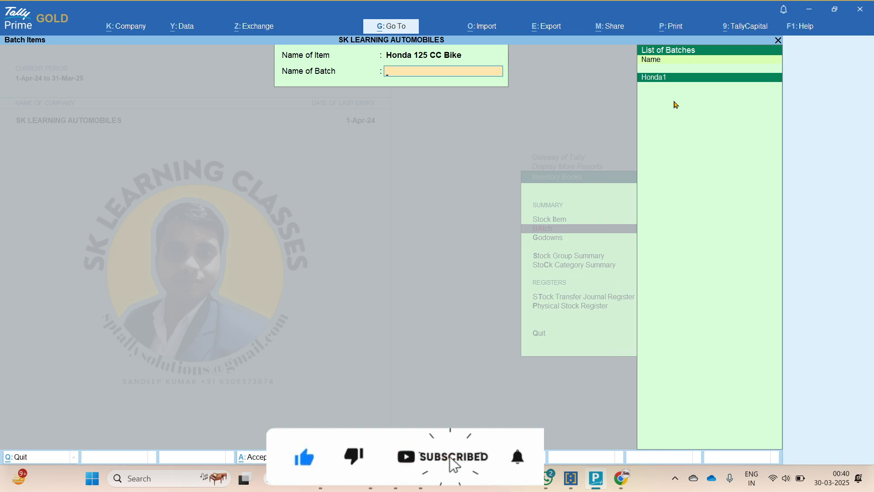
key(Return)
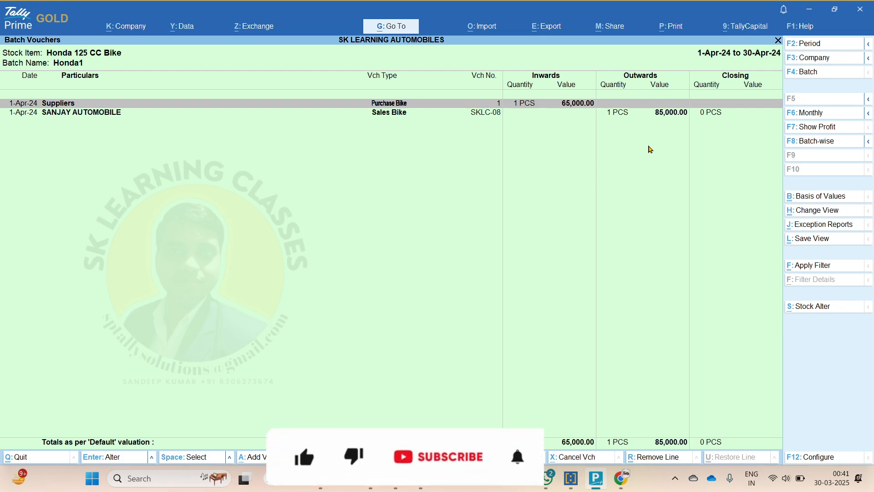
View Batch Vouchers for TVS 125 CC batch T3 holding 1 PCS, then exit to the Gateway
key(Escape)
key(Escape)
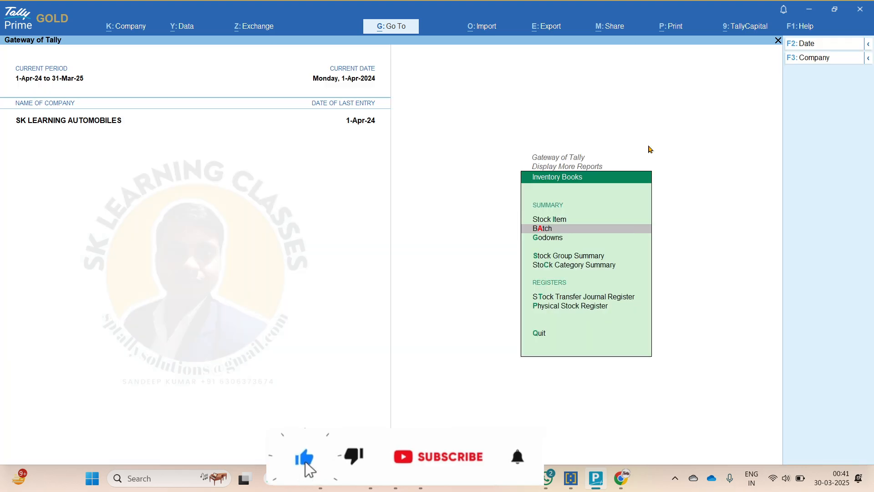
key(Return)
key(Down)
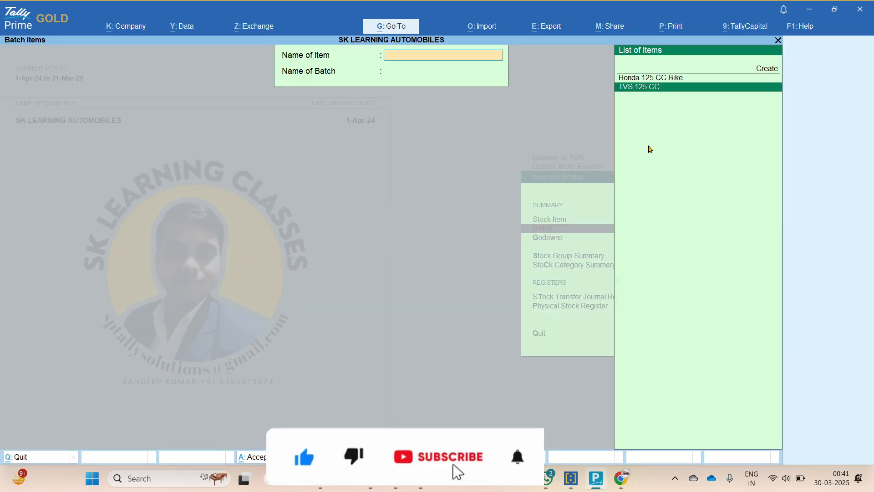
key(Return)
key(Down)
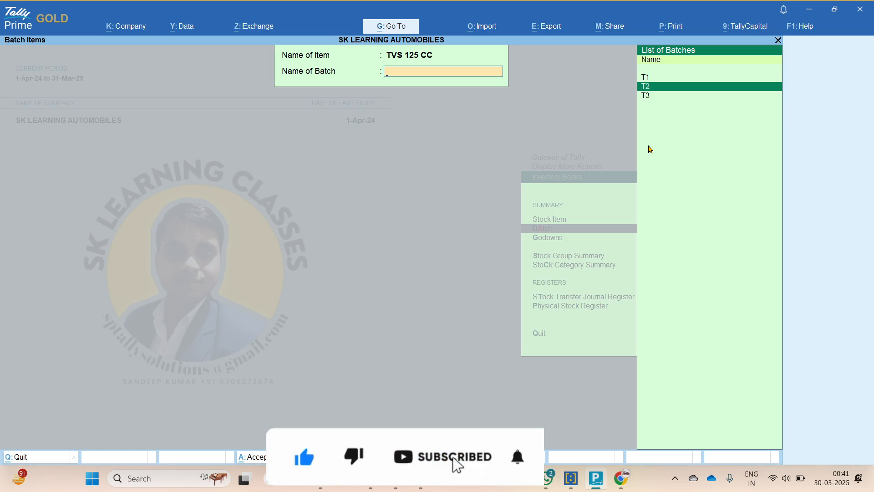
key(Down)
key(Return)
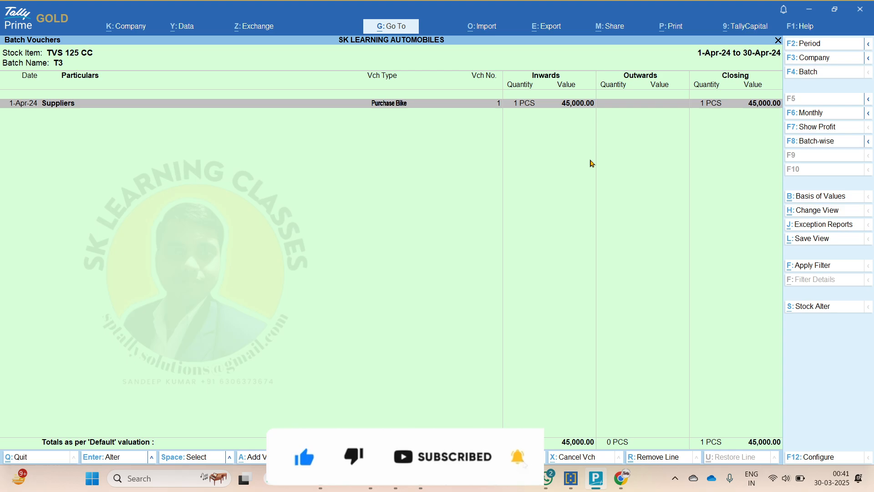
key(Escape)
key(Escape)
key(Escape)
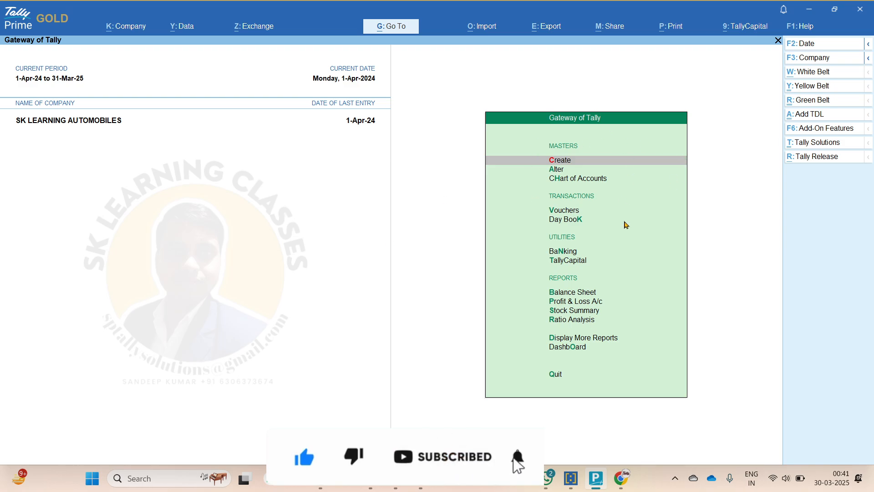
key(Down)
key(Down)
key(Down)
key(Down)
key(Down)
key(Down)
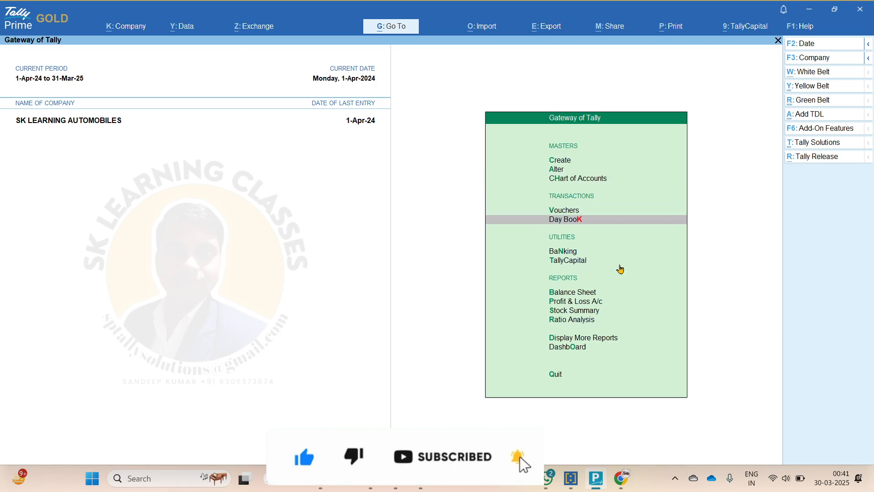
key(Up)
key(Up)
key(Return)
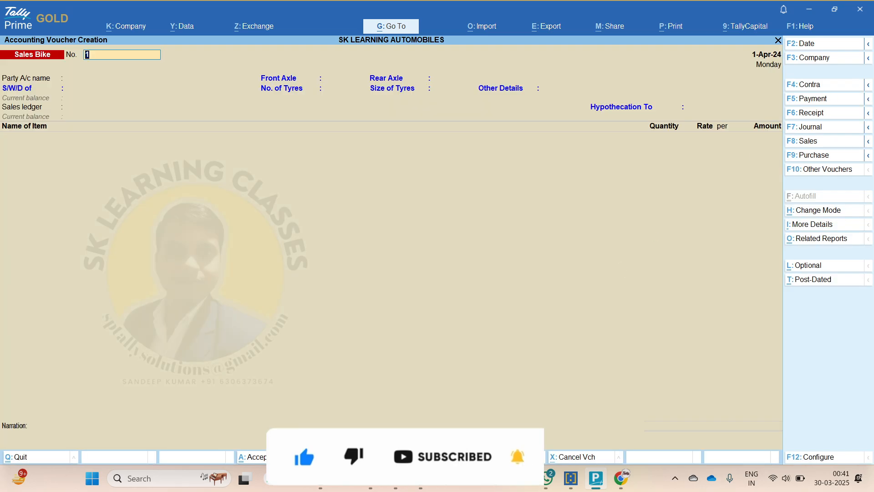
click(813, 85)
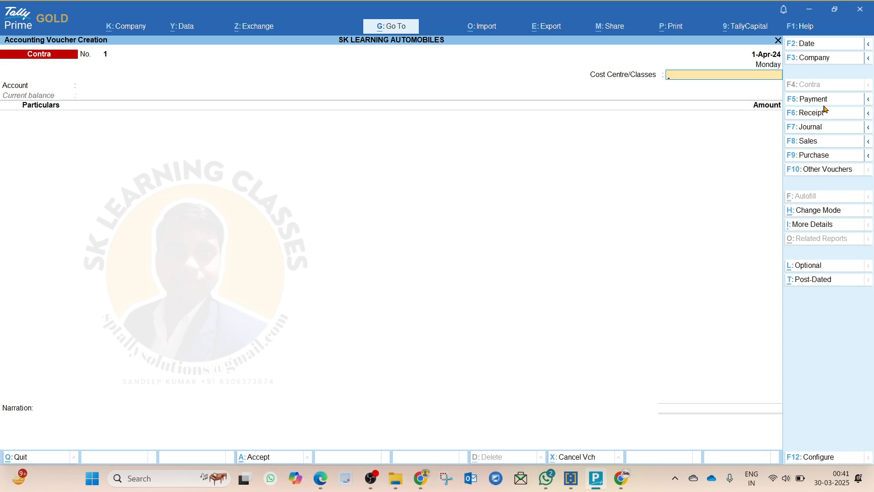
click(824, 105)
click(815, 126)
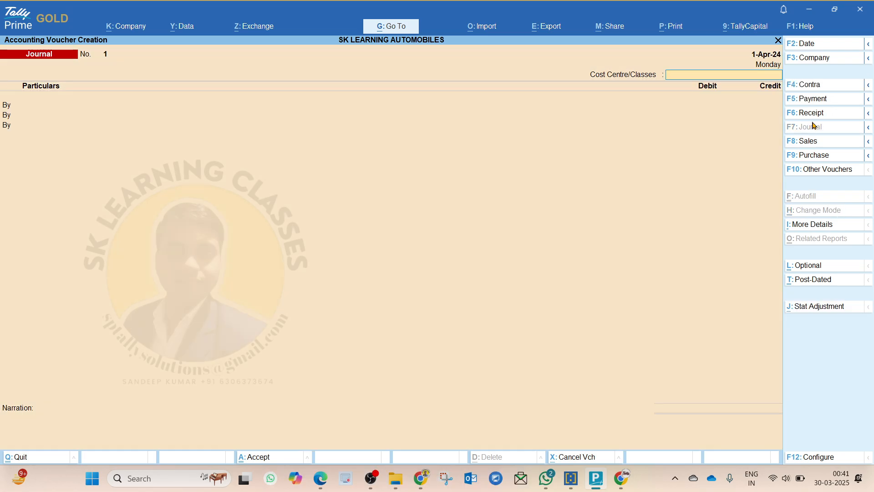
click(809, 141)
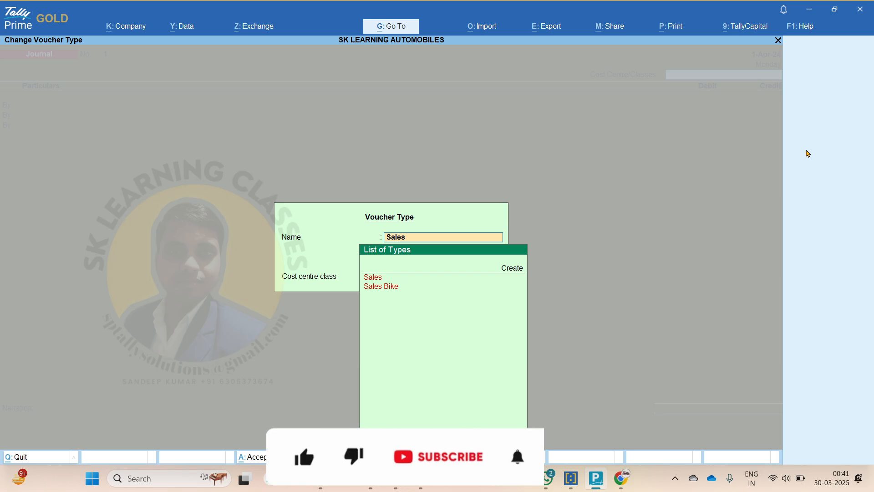
key(Down)
key(Down)
key(Escape)
key(Escape)
key(Escape)
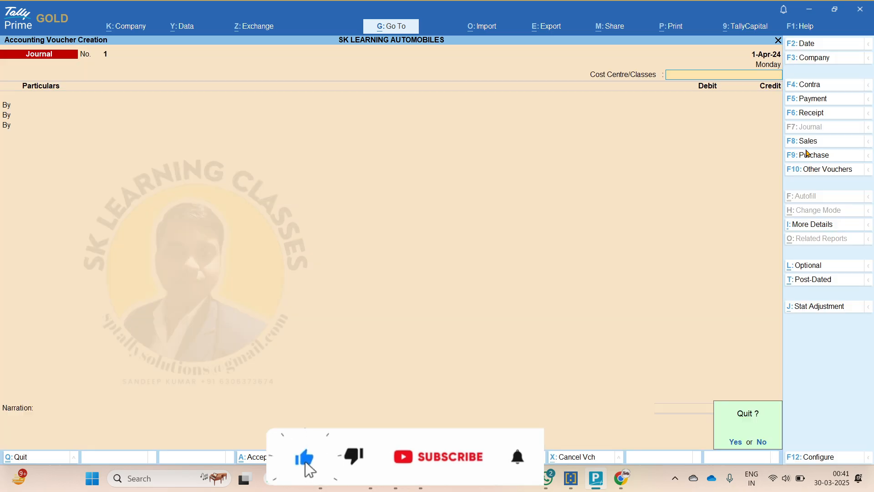
key(Return)
key(Escape)
key(Escape)
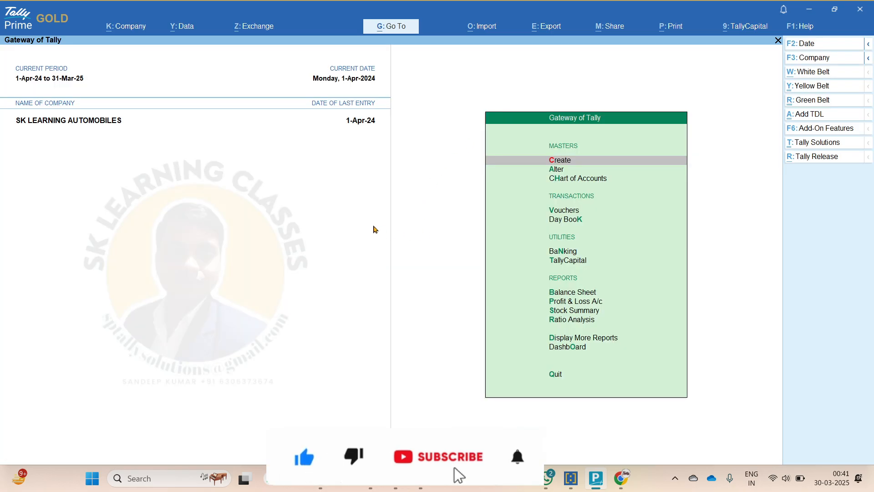